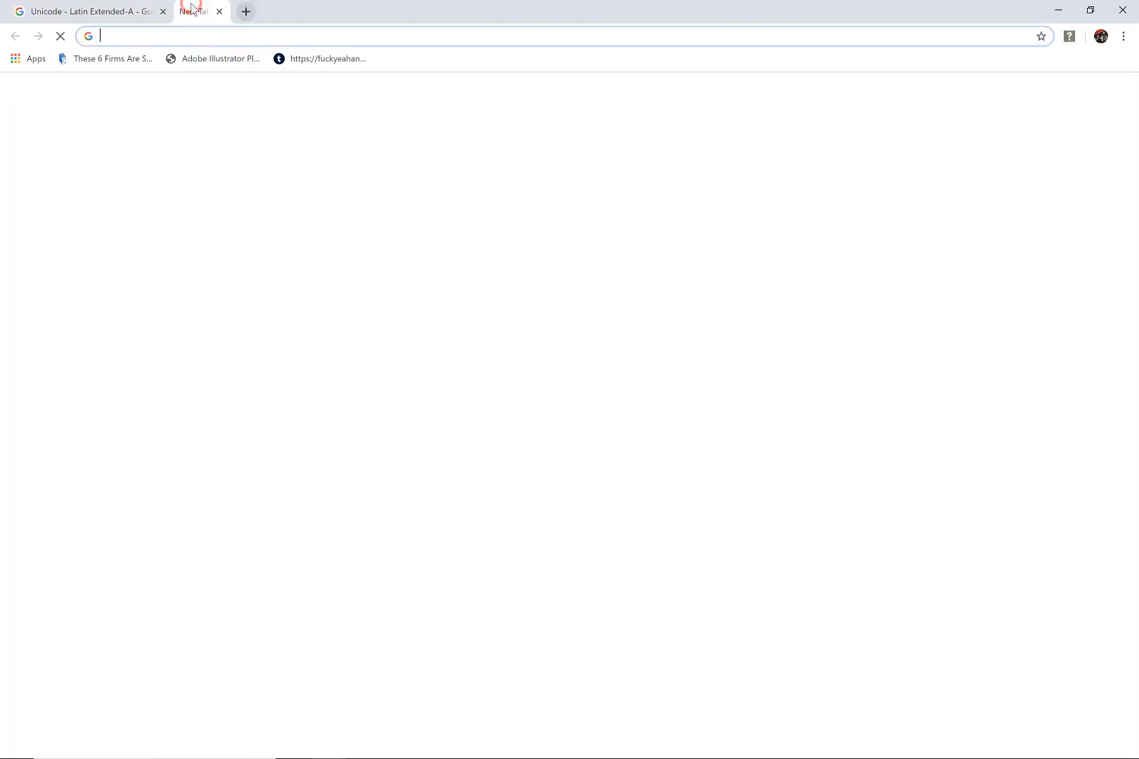
Step: Search Google for "unicode basic", and in another tab for "unicode latin standard 1"
{"action": "type", "text": "unicode basic"}
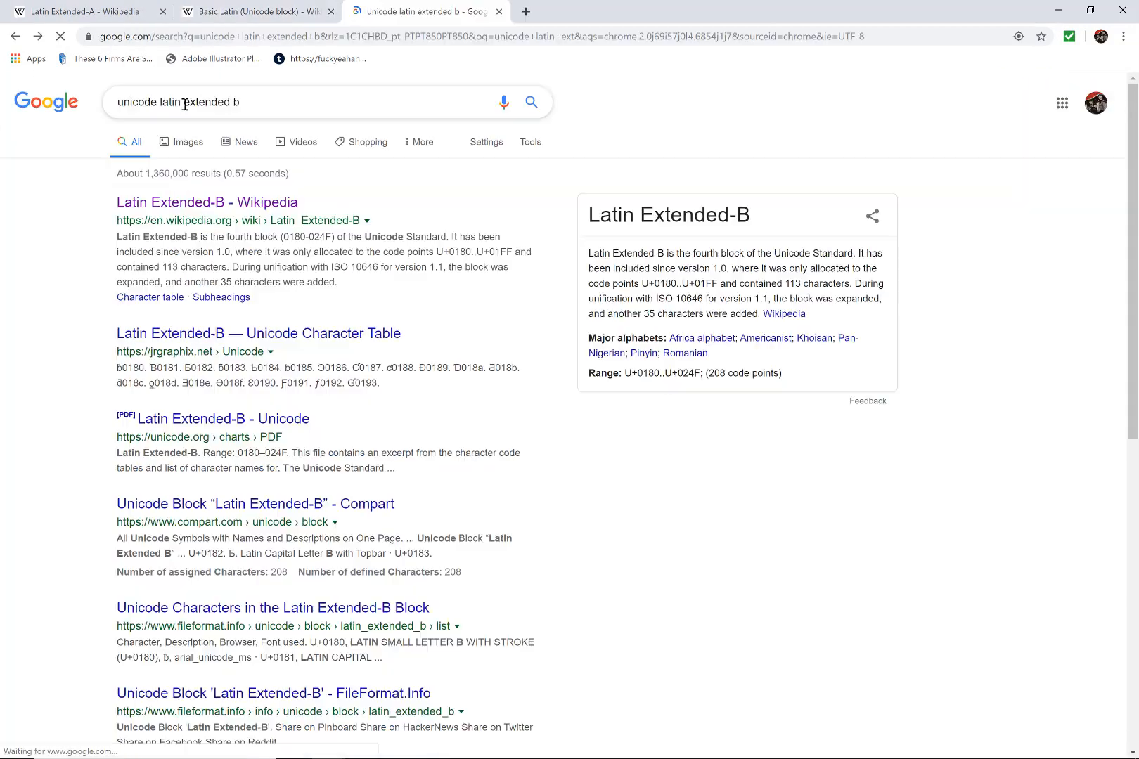
{"action": "left_click_drag", "start_coordinate": [184, 104], "coordinate": [333, 136]}
{"action": "type", "text": "standar"}
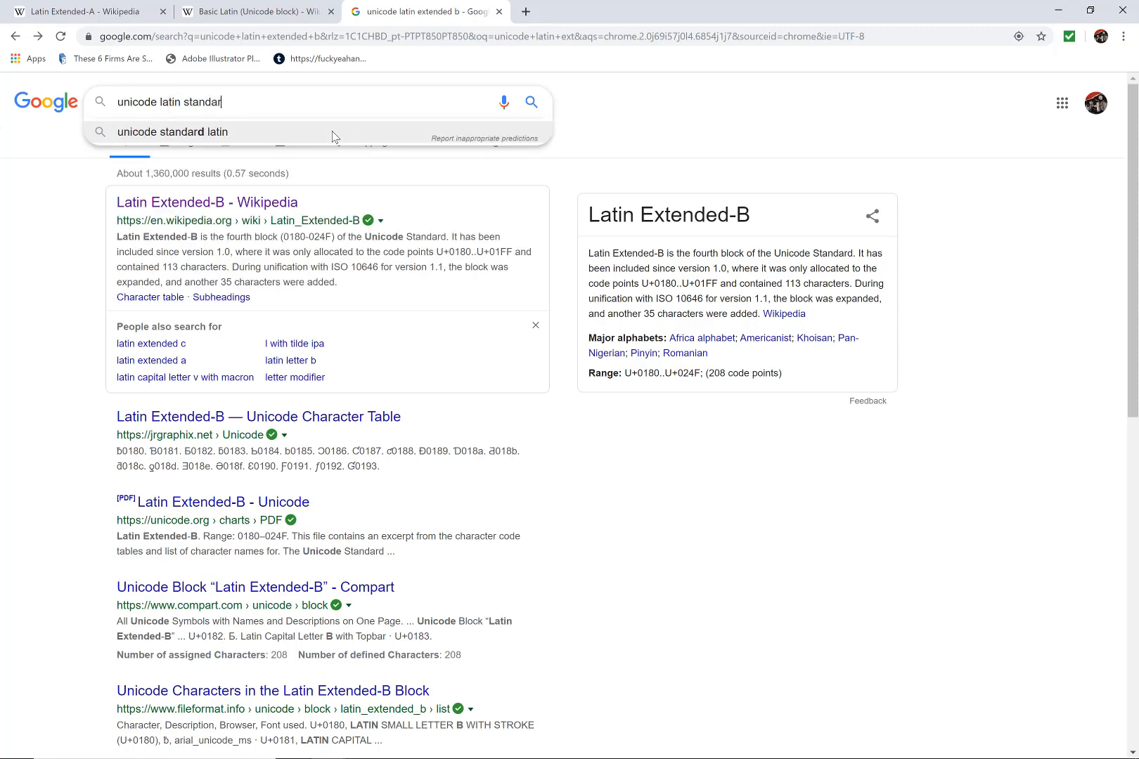
{"action": "type", "text": "d 1"}
{"action": "key", "text": "Return"}
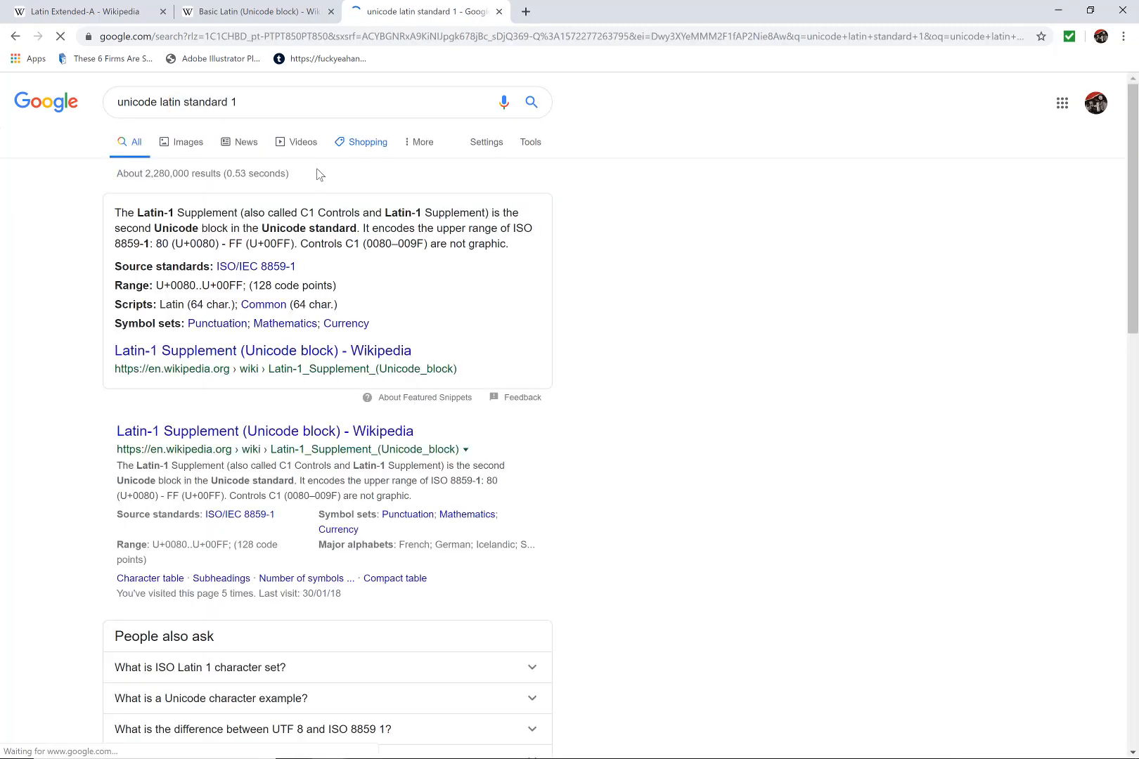
Step: Open the Wikipedia article on the Latin-1 Supplement Unicode block and look through its character table
{"action": "left_click", "coordinate": [232, 441]}
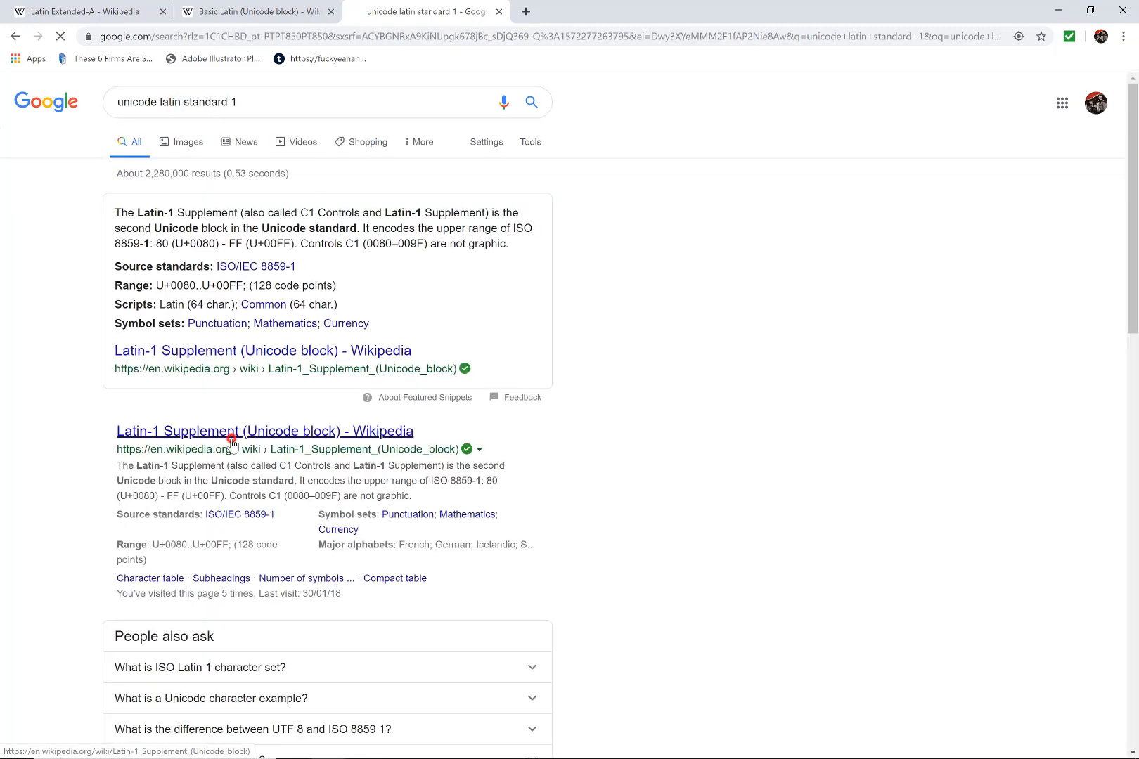
{"action": "scroll", "coordinate": [392, 415], "scroll_direction": "down", "scroll_amount": 9}
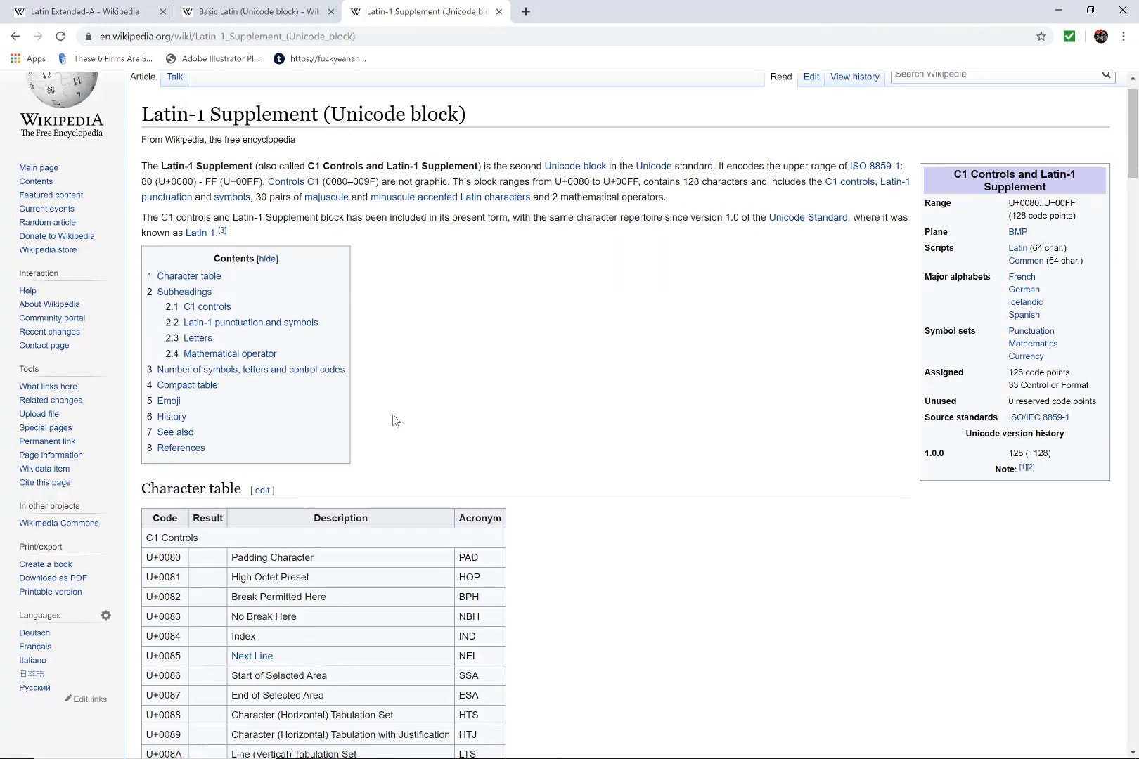
{"action": "scroll", "coordinate": [378, 416], "scroll_direction": "down", "scroll_amount": 5}
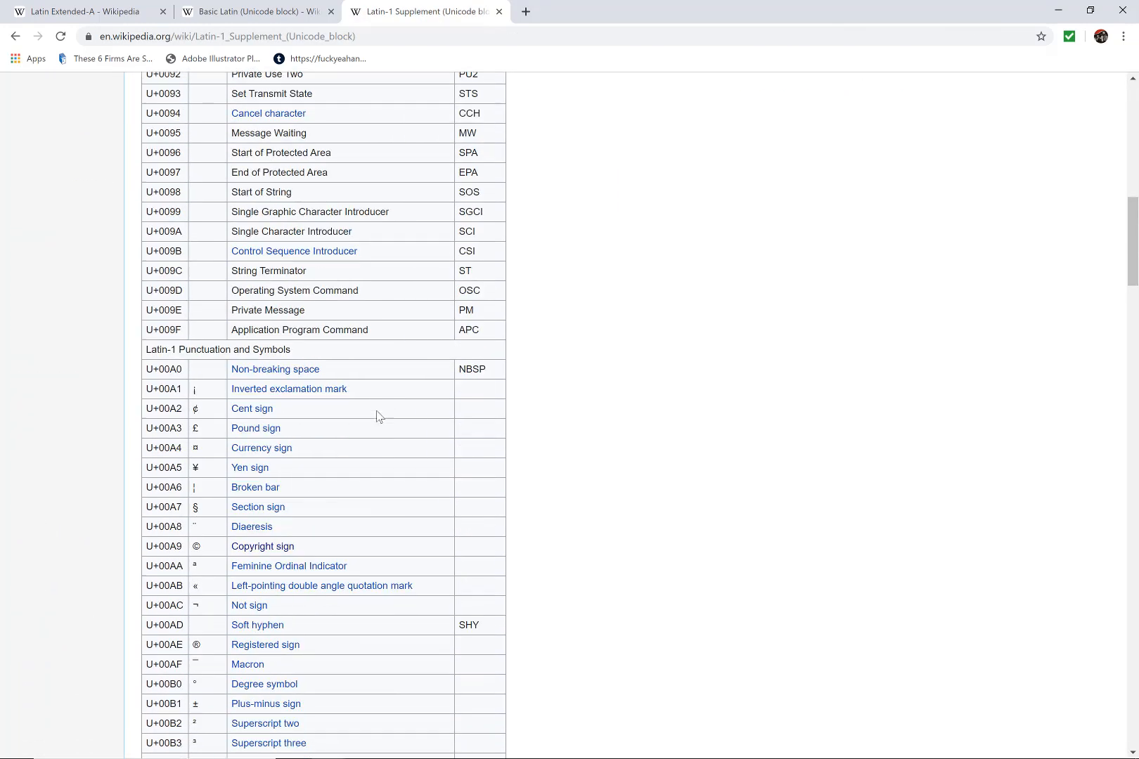
{"action": "scroll", "coordinate": [1133, 274], "scroll_direction": "down", "scroll_amount": 2}
Step: Switch to Adobe Illustrator and duplicate the top row of letters together with its guides below the second row
{"action": "left_click_drag", "start_coordinate": [92, 427], "coordinate": [509, 443]}
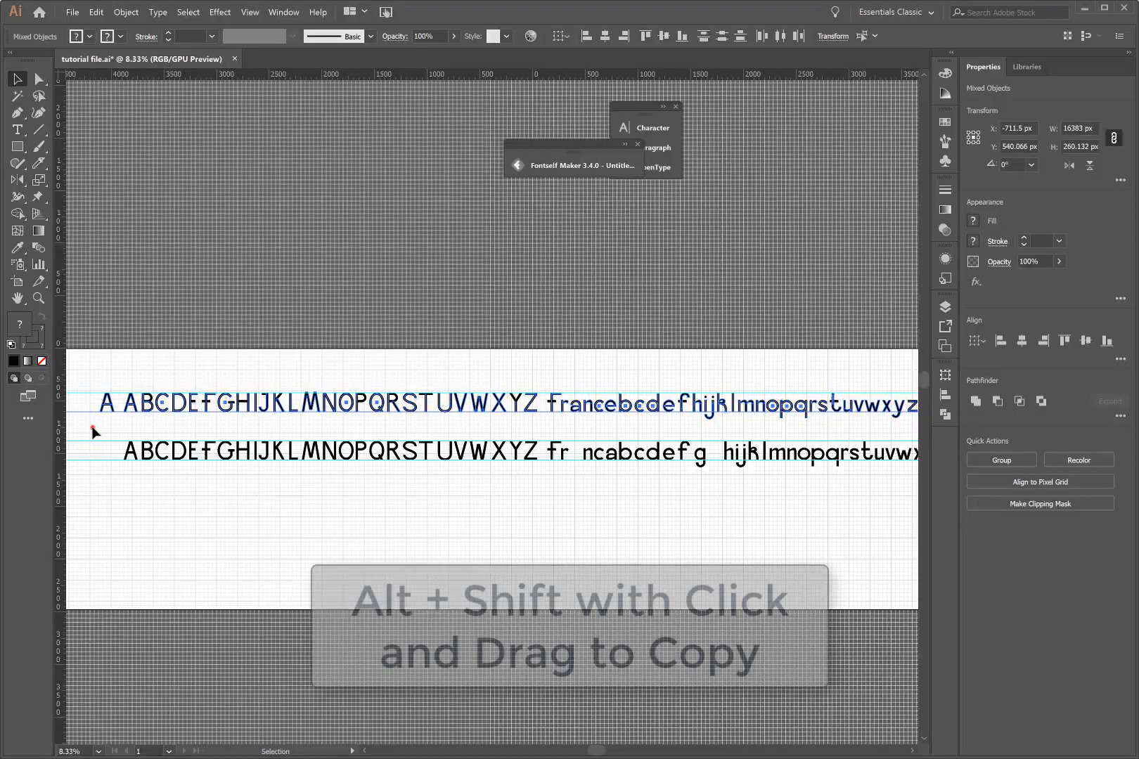
{"action": "left_click_drag", "start_coordinate": [911, 392], "coordinate": [873, 510]}
{"action": "left_click", "coordinate": [756, 548]}
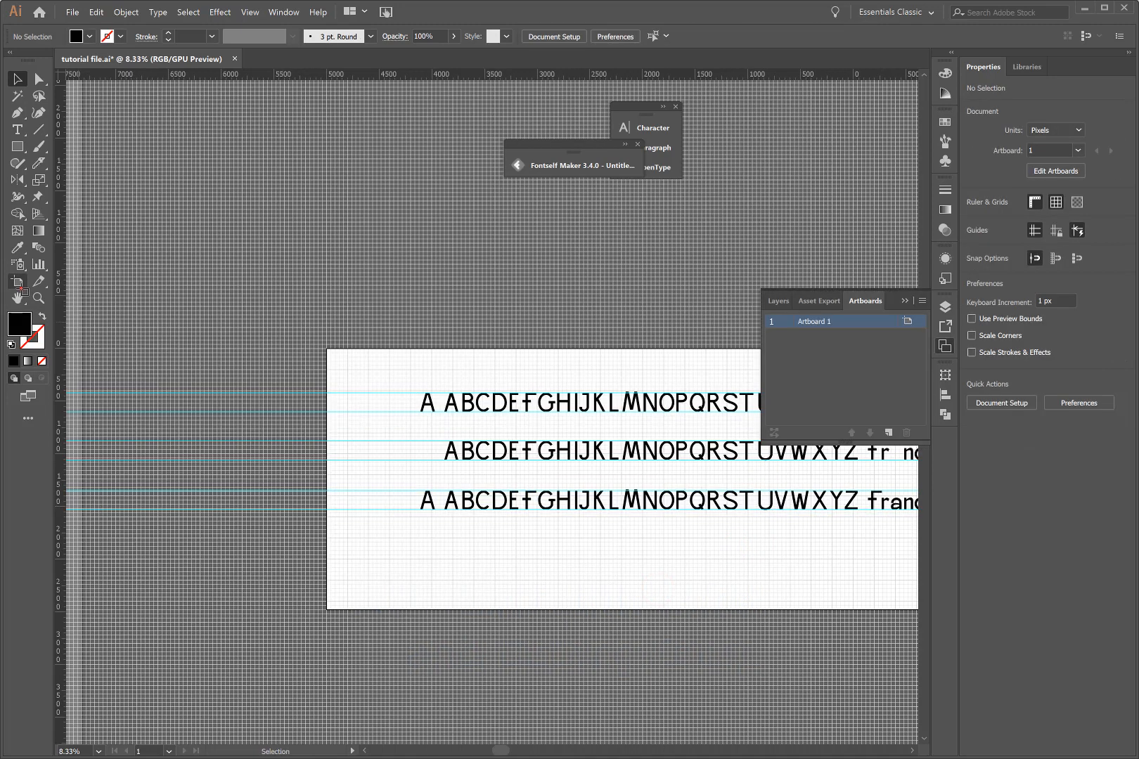
Step: Extend Artboard 1 to the left to a width of about 12912 px, discarding any artboard created by accident
{"action": "left_click", "coordinate": [19, 285]}
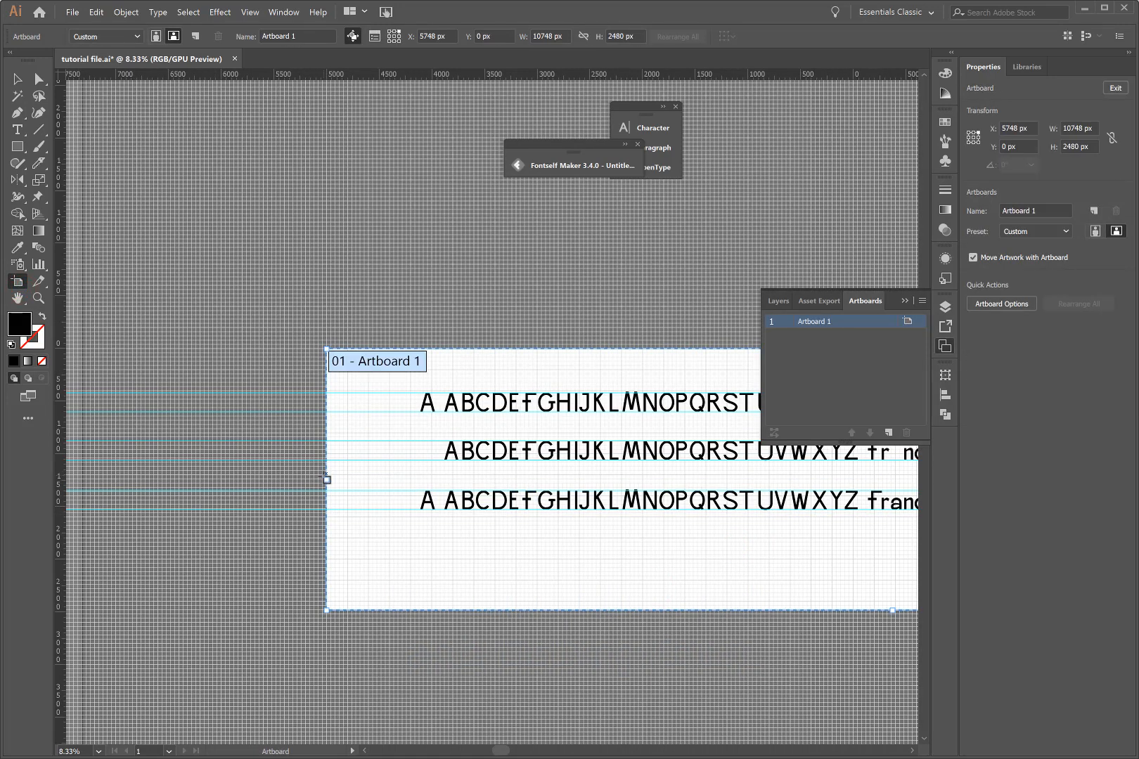
{"action": "left_click_drag", "start_coordinate": [327, 479], "coordinate": [319, 480]}
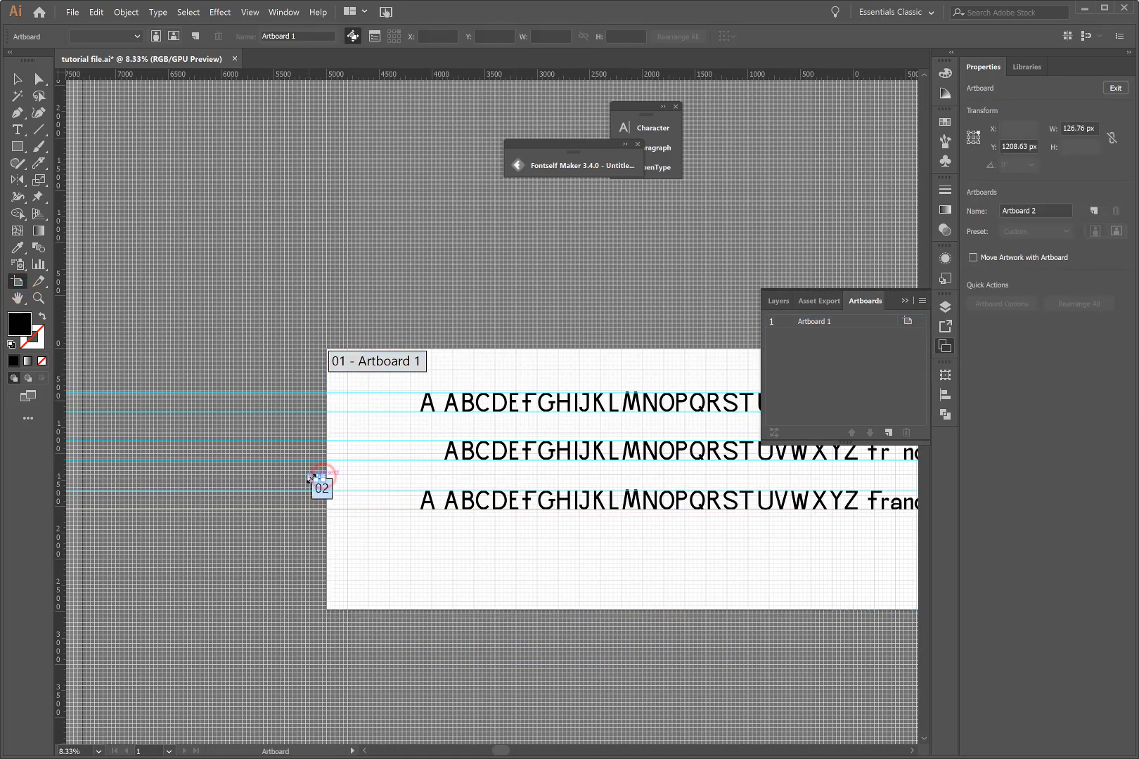
{"action": "key", "text": "Delete"}
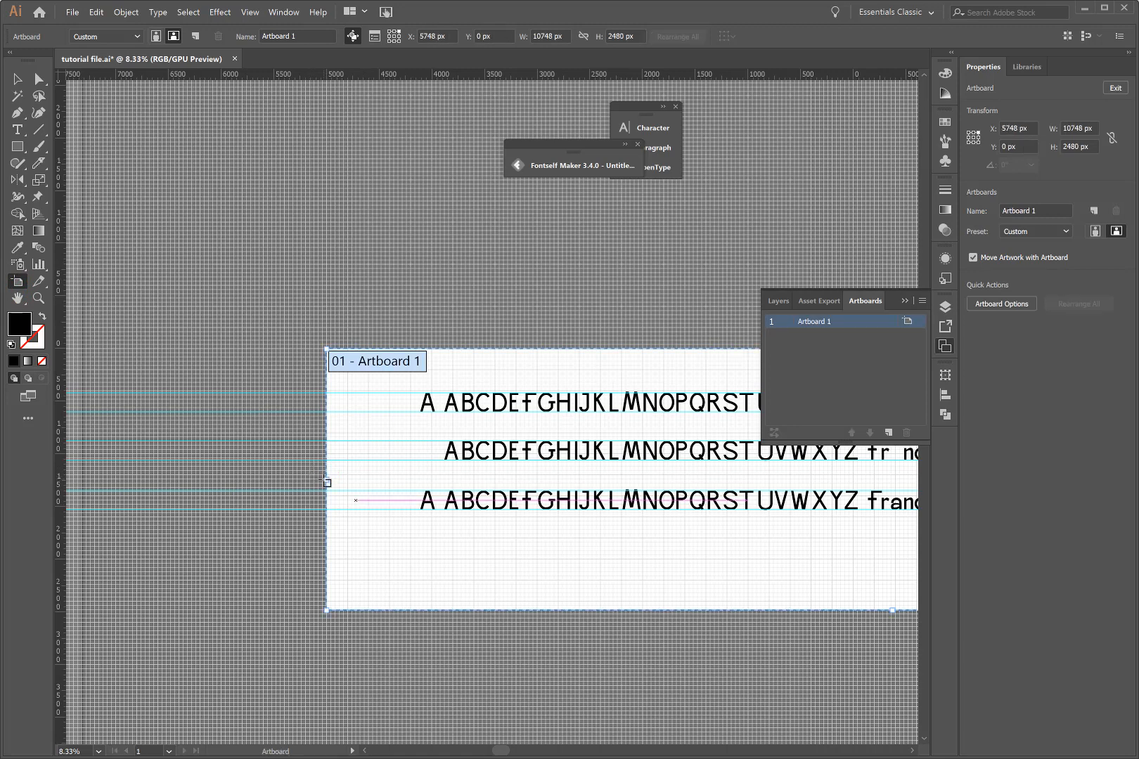
{"action": "left_click_drag", "start_coordinate": [327, 481], "coordinate": [179, 539]}
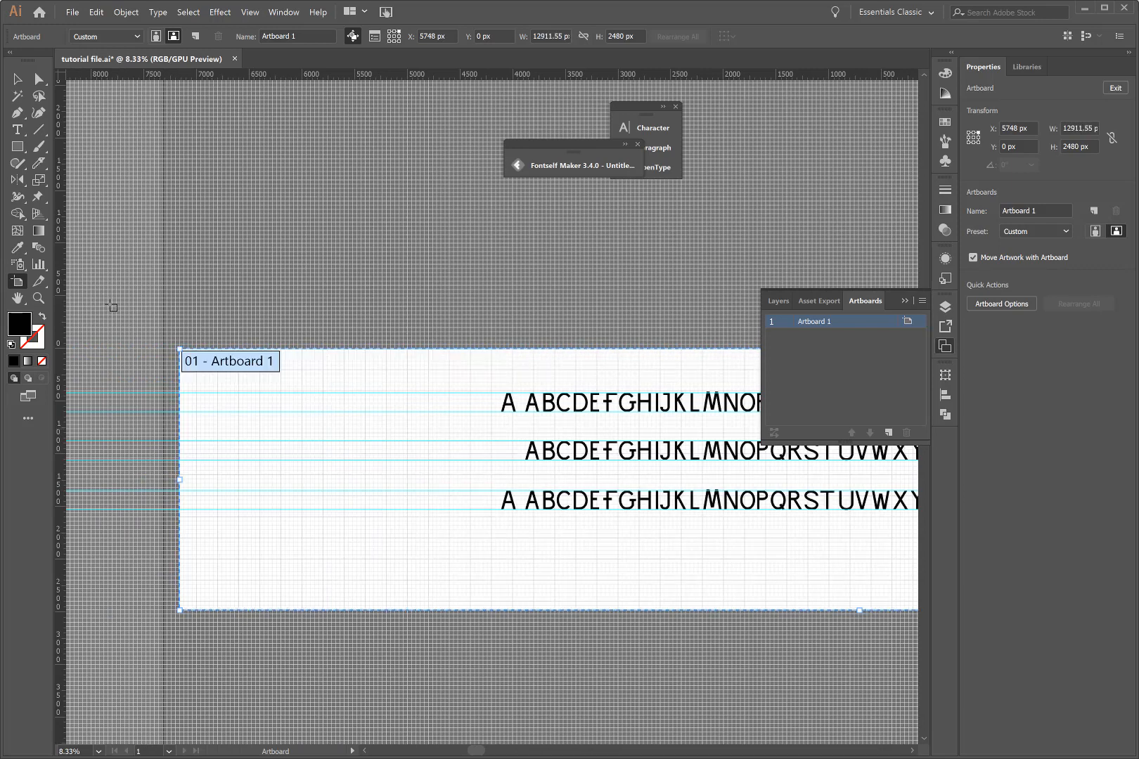
{"action": "left_click", "coordinate": [19, 78]}
{"action": "left_click", "coordinate": [478, 558]}
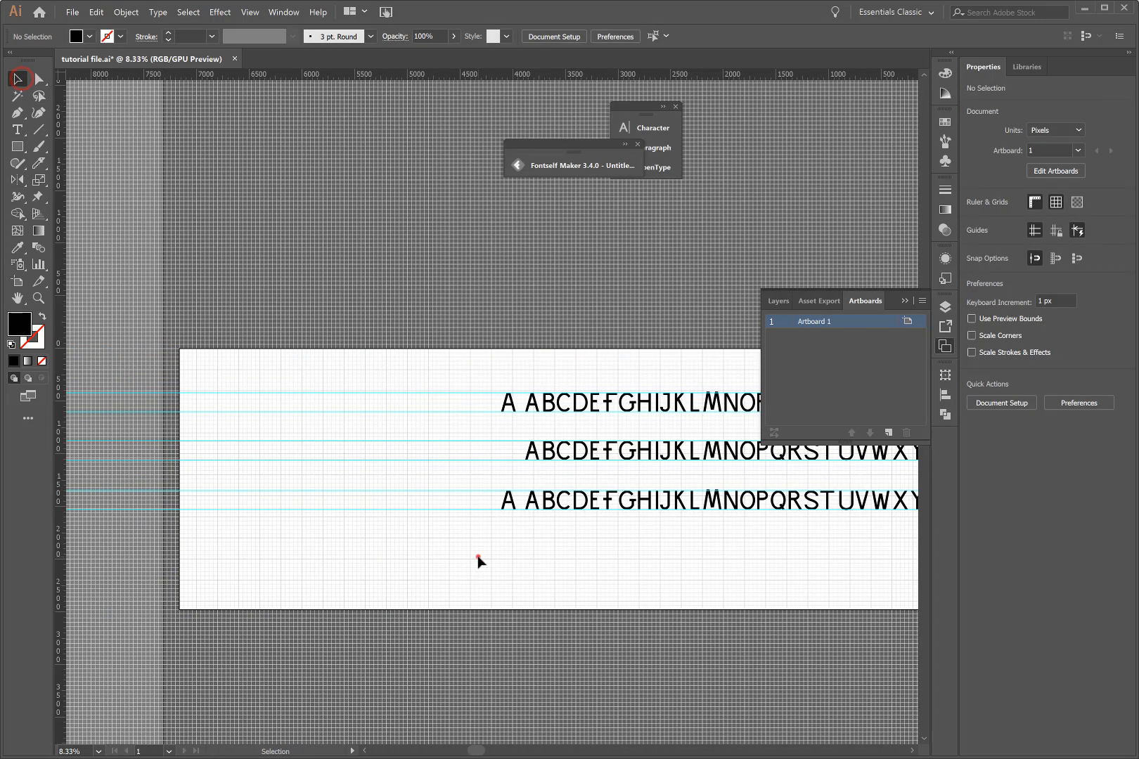
Step: Delete the lowercase letters from the third row, keeping the uppercase alphabet
{"action": "scroll", "coordinate": [478, 558], "scroll_direction": "right", "scroll_amount": 10}
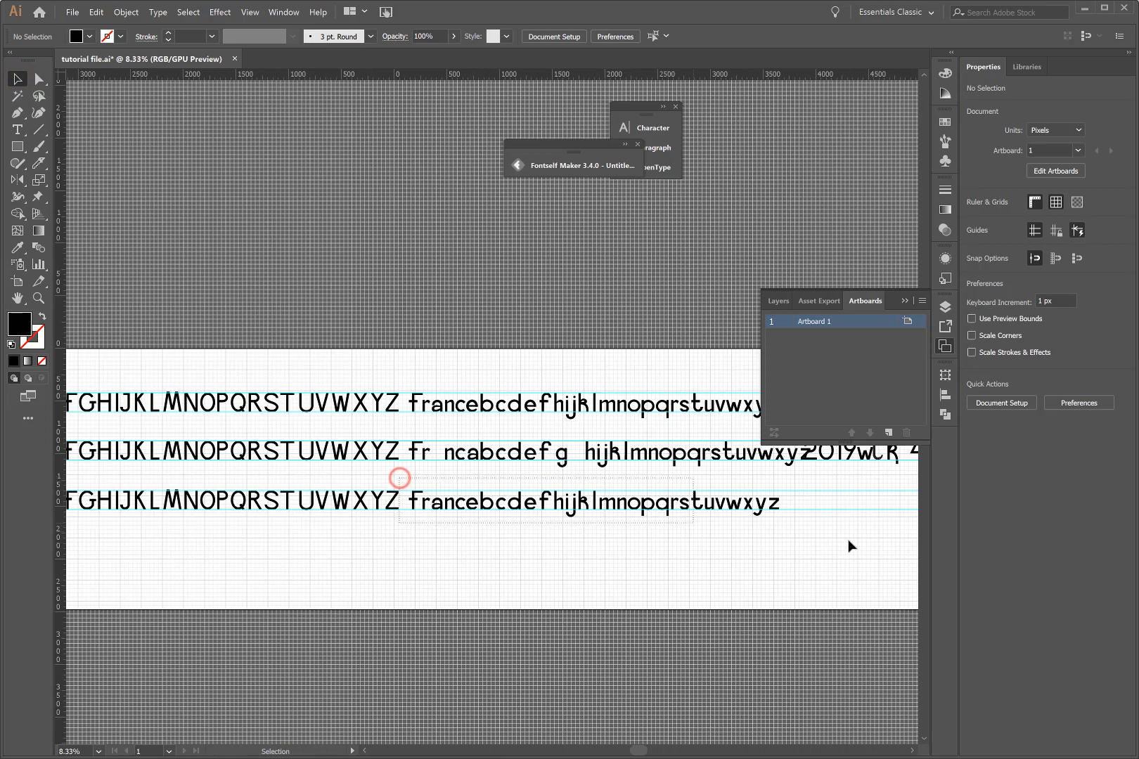
{"action": "left_click_drag", "start_coordinate": [848, 539], "coordinate": [879, 537]}
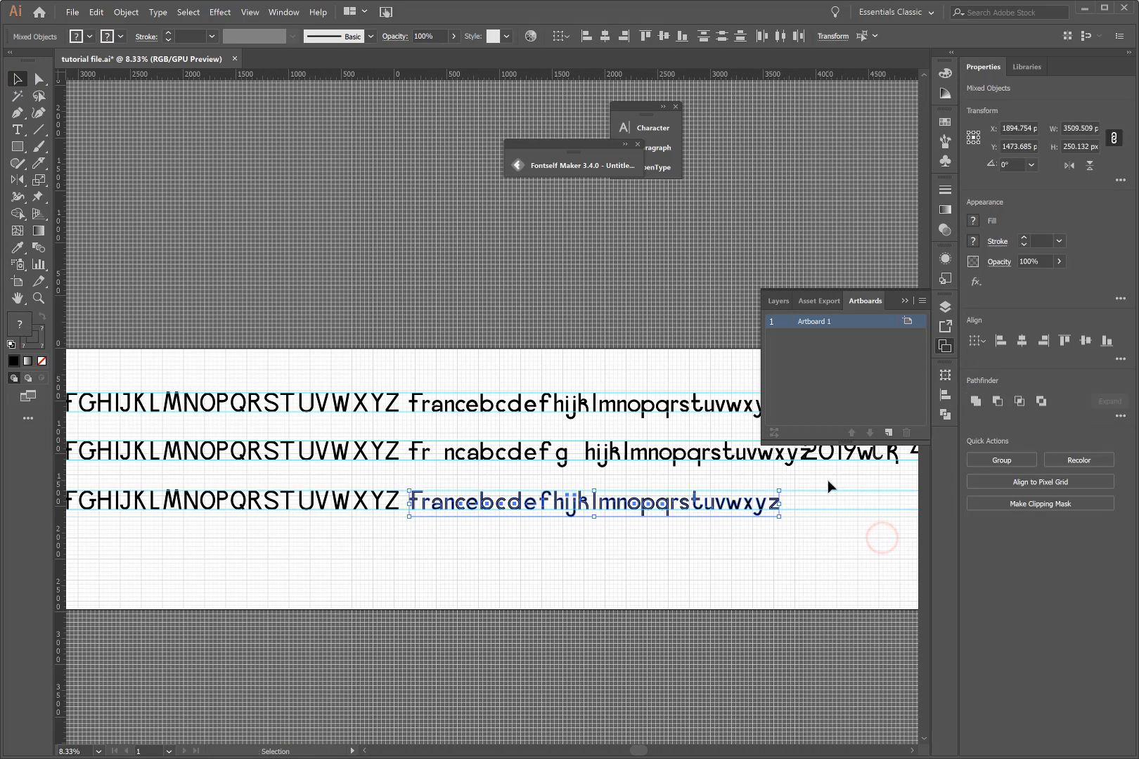
{"action": "key", "text": "Delete"}
Step: Extend Artboard 1 to the right to a width of about 16099 px
{"action": "scroll", "coordinate": [830, 486], "scroll_direction": "right", "scroll_amount": 12}
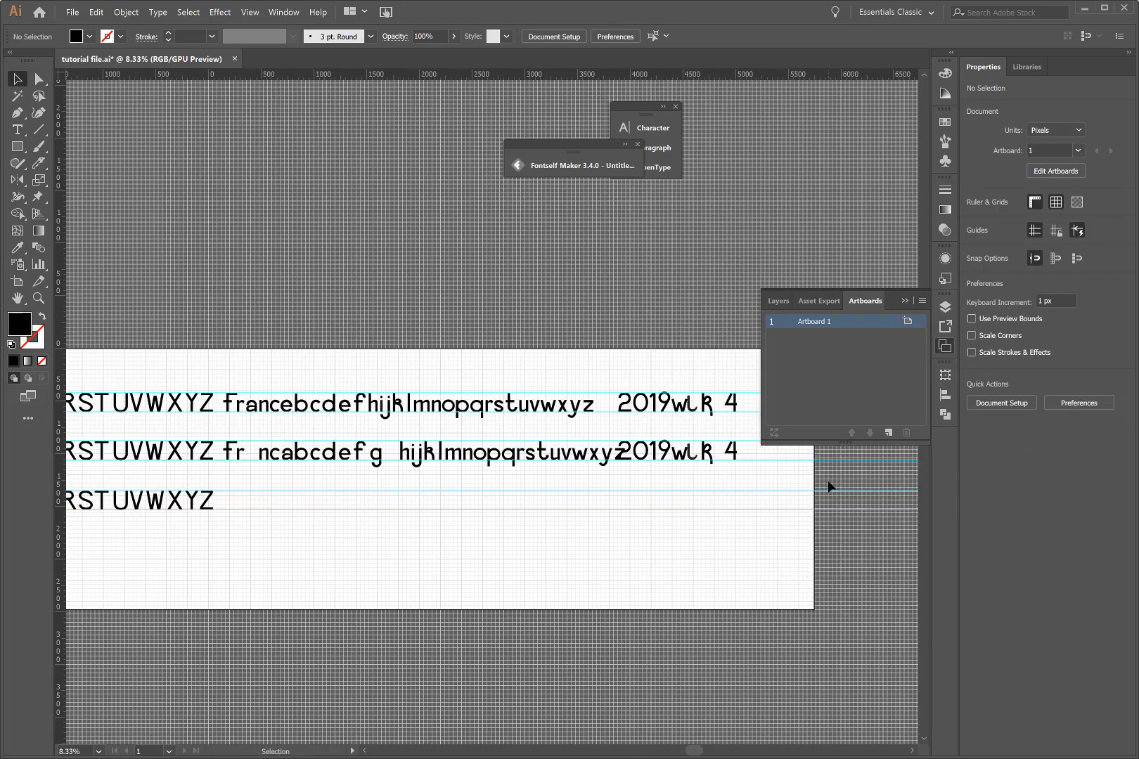
{"action": "left_click", "coordinate": [16, 282]}
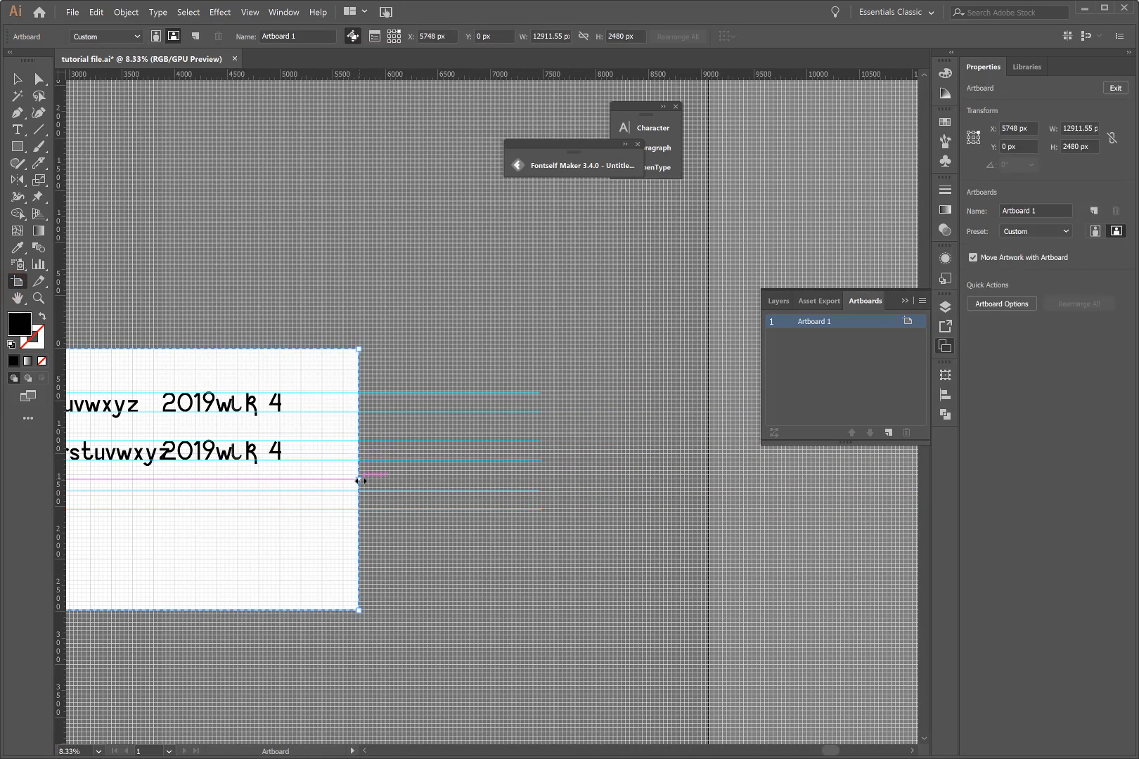
{"action": "left_click_drag", "start_coordinate": [358, 479], "coordinate": [695, 493]}
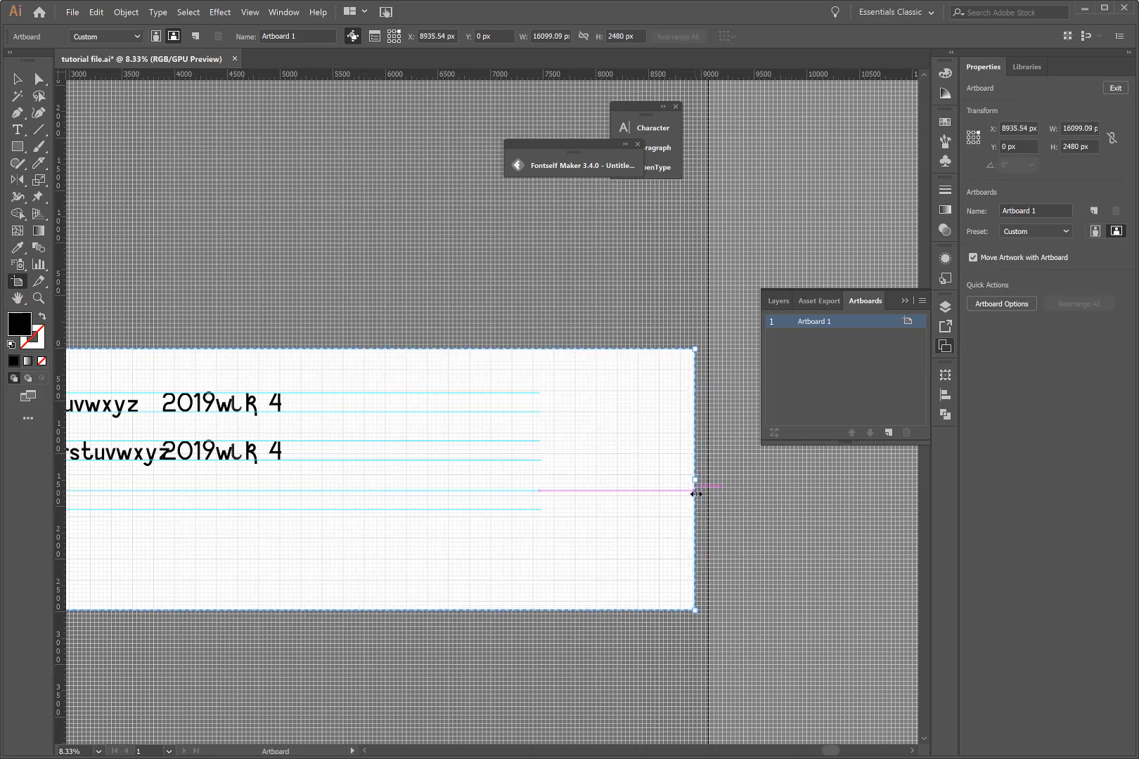
Step: Delete the separate extra A, including its crossbar, at the start of the third row
{"action": "scroll", "coordinate": [182, 537], "scroll_direction": "left", "scroll_amount": 20}
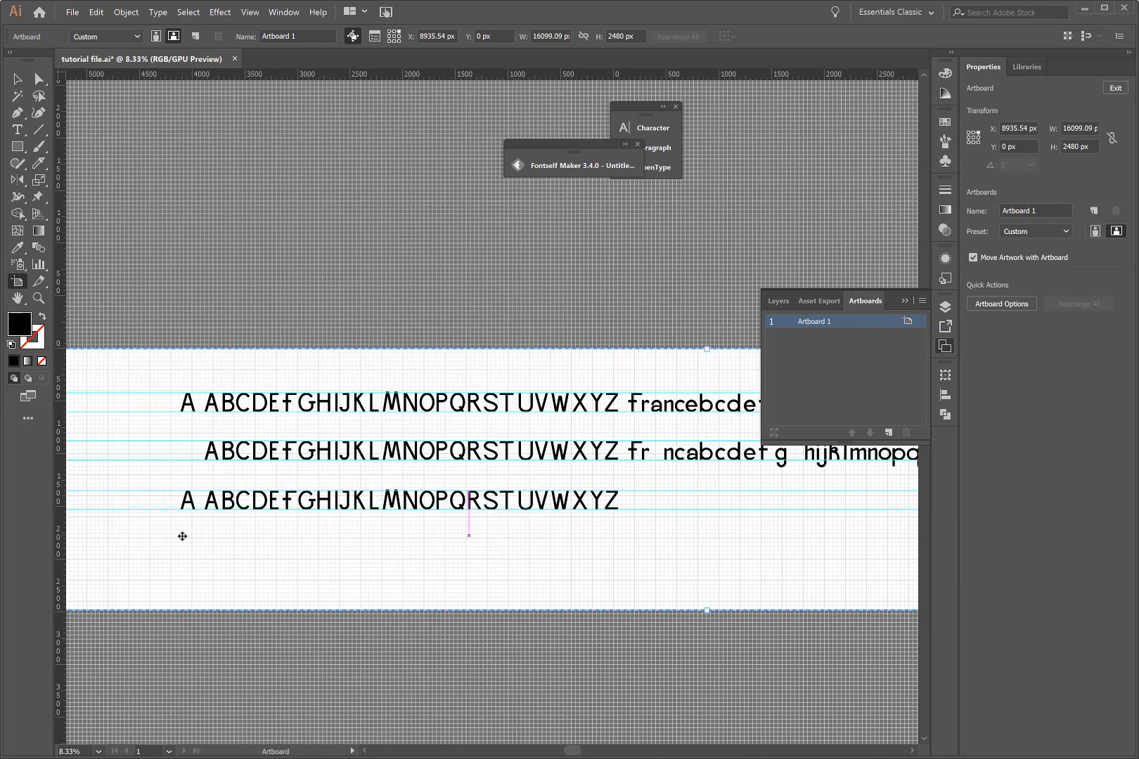
{"action": "scroll", "coordinate": [182, 536], "scroll_direction": "down", "scroll_amount": 2}
{"action": "scroll", "coordinate": [182, 536], "scroll_direction": "left", "scroll_amount": 10}
{"action": "scroll", "coordinate": [182, 537], "scroll_direction": "up", "scroll_amount": 2}
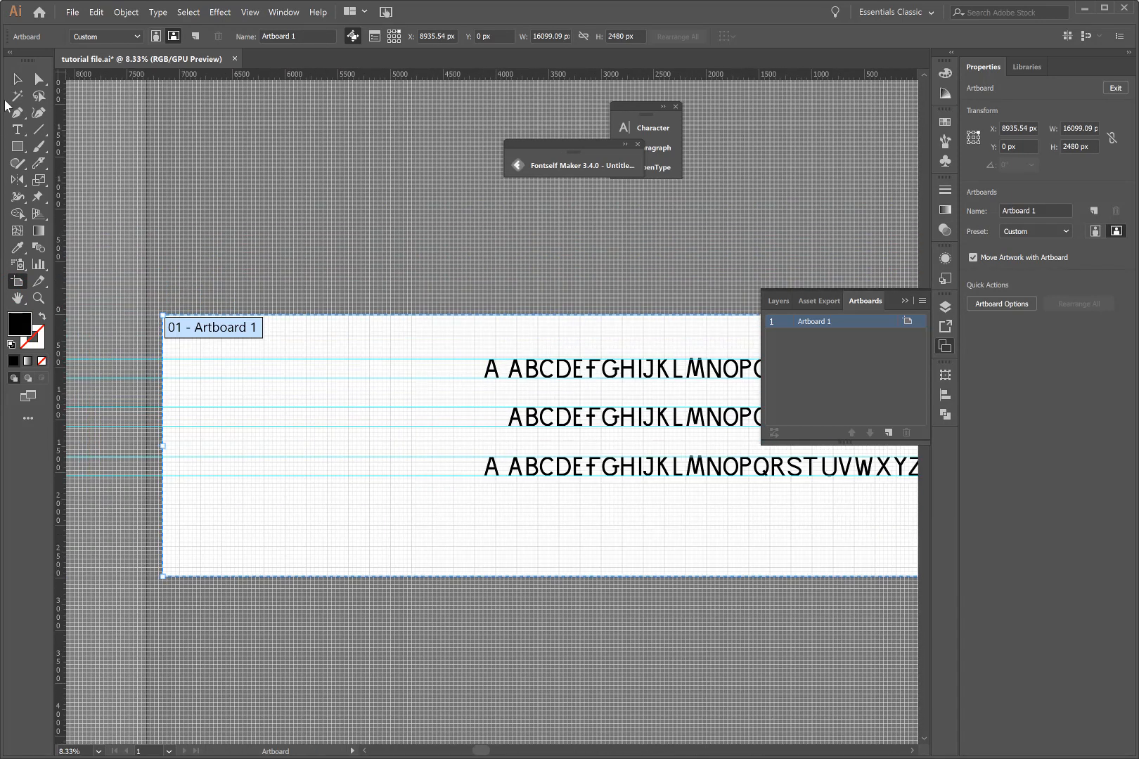
{"action": "left_click", "coordinate": [16, 81]}
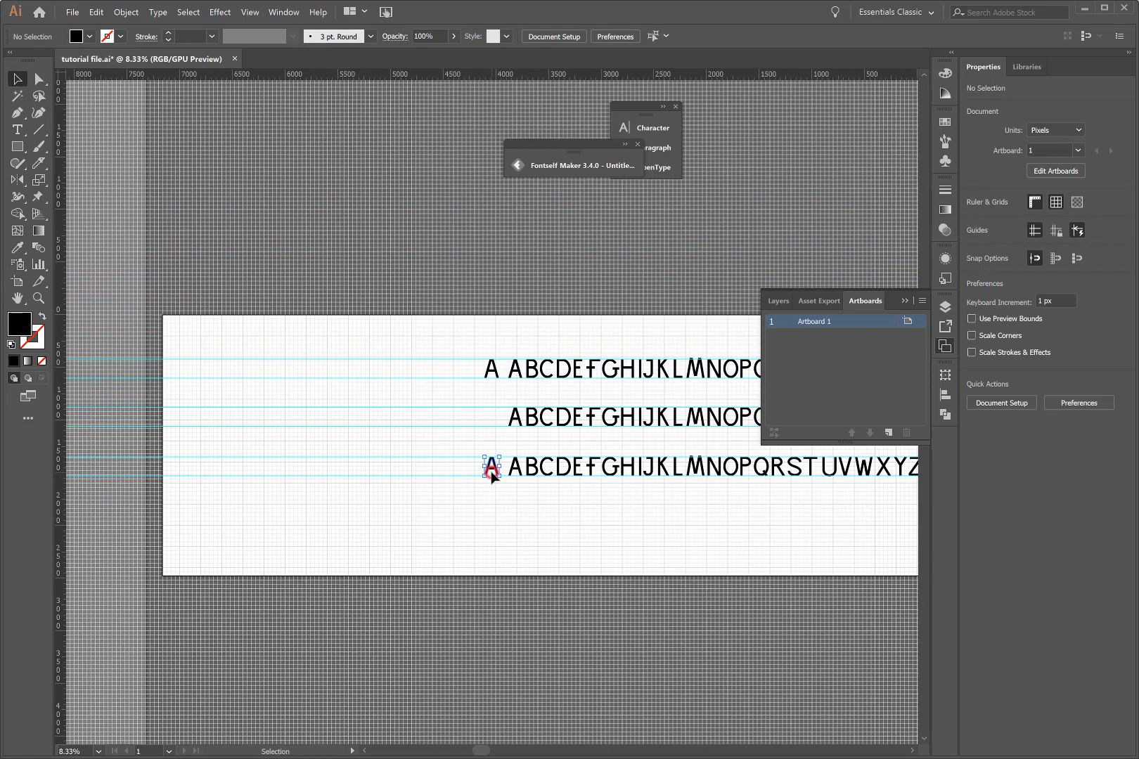
{"action": "left_click", "coordinate": [492, 475]}
{"action": "key", "text": "Delete"}
{"action": "left_click", "coordinate": [492, 467]}
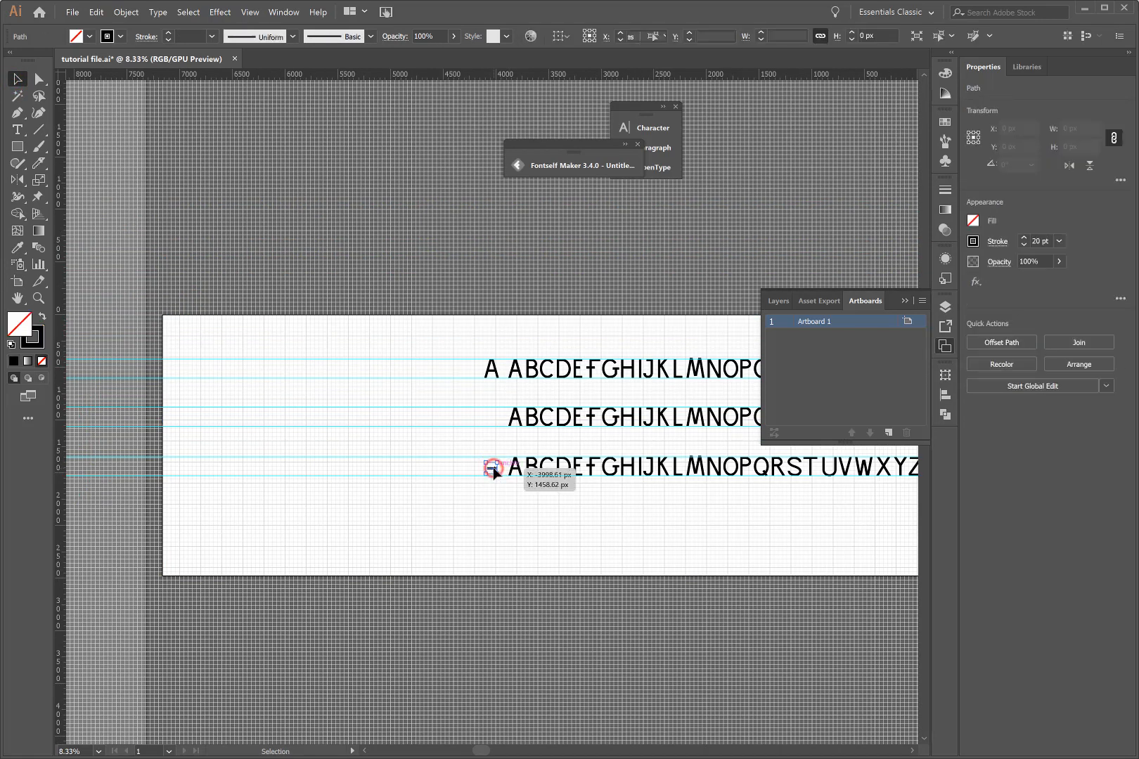
{"action": "key", "text": "Delete"}
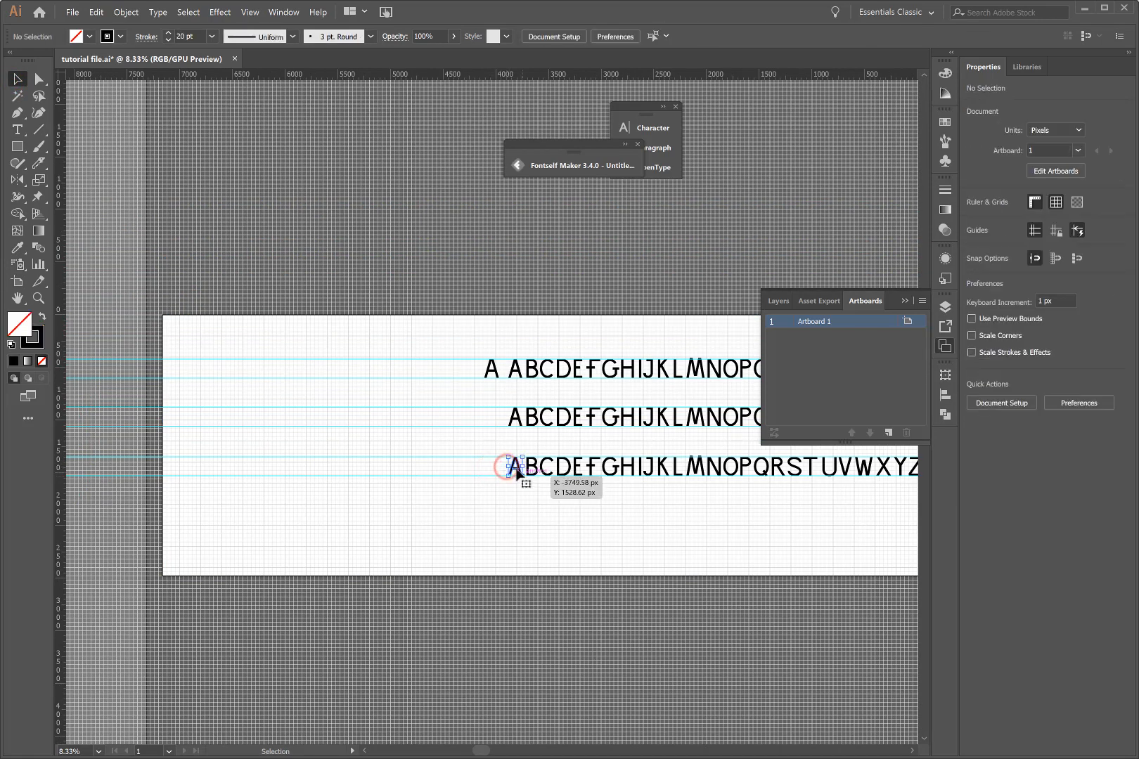
Step: Move the third row's A close to the artboard's left edge and duplicate it into an evenly spaced row of eleven A's
{"action": "left_click_drag", "start_coordinate": [521, 478], "coordinate": [187, 497]}
{"action": "left_click", "coordinate": [241, 518]}
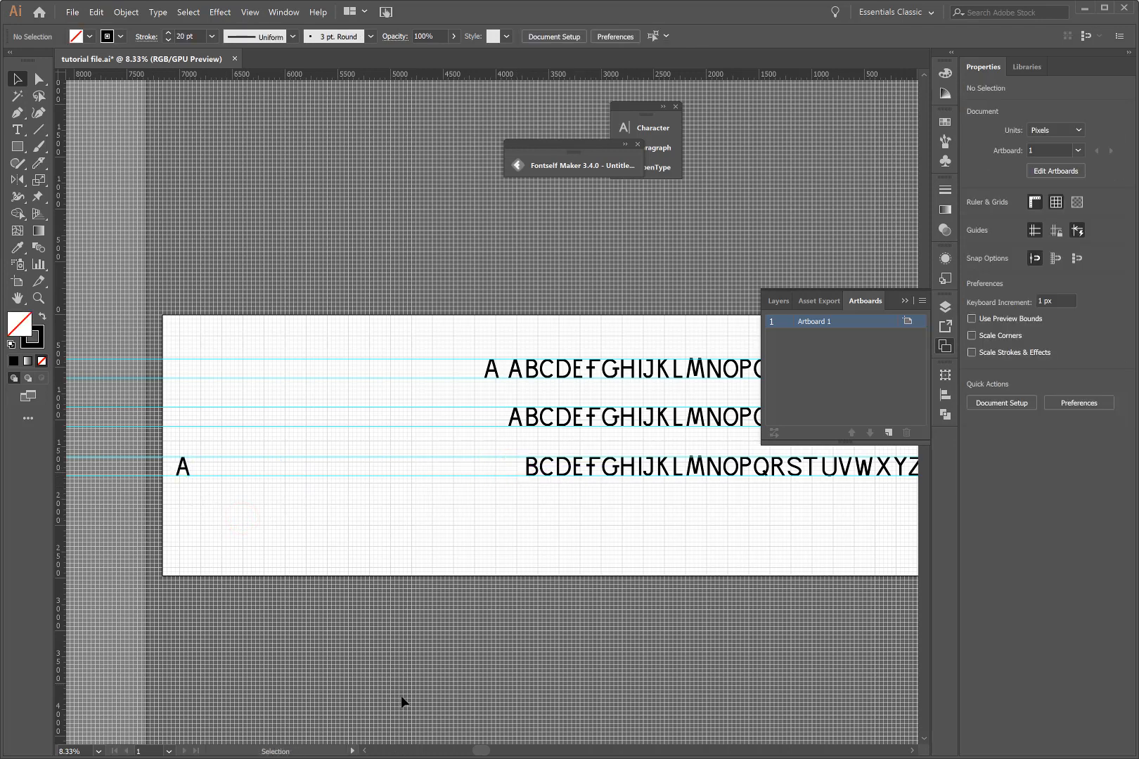
{"action": "left_click_drag", "start_coordinate": [184, 472], "coordinate": [201, 472]}
{"action": "key", "text": "ctrl+d"}
{"action": "key", "text": "ctrl+d"}
{"action": "key", "text": "ctrl+d"}
{"action": "key", "text": "ctrl+d"}
{"action": "key", "text": "ctrl+d"}
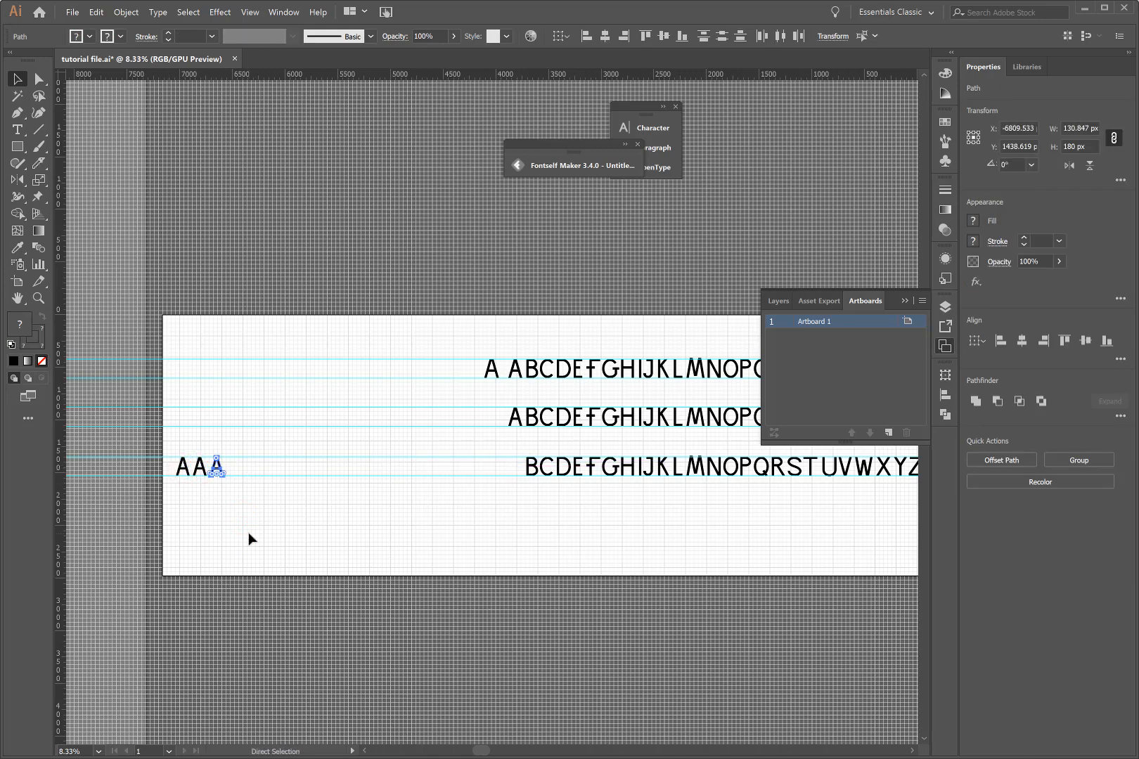
{"action": "key", "text": "ctrl+d"}
{"action": "key", "text": "ctrl+d"}
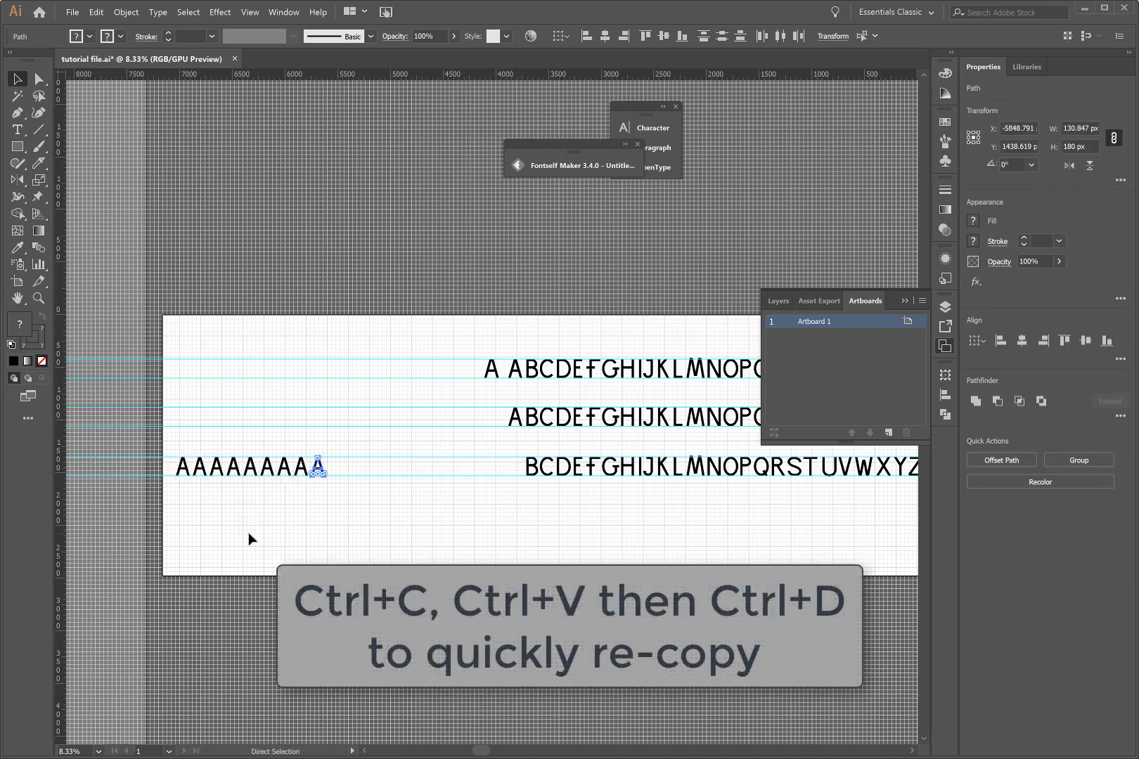
{"action": "key", "text": "v"}
{"action": "key", "text": "a"}
{"action": "key", "text": "ctrl+d"}
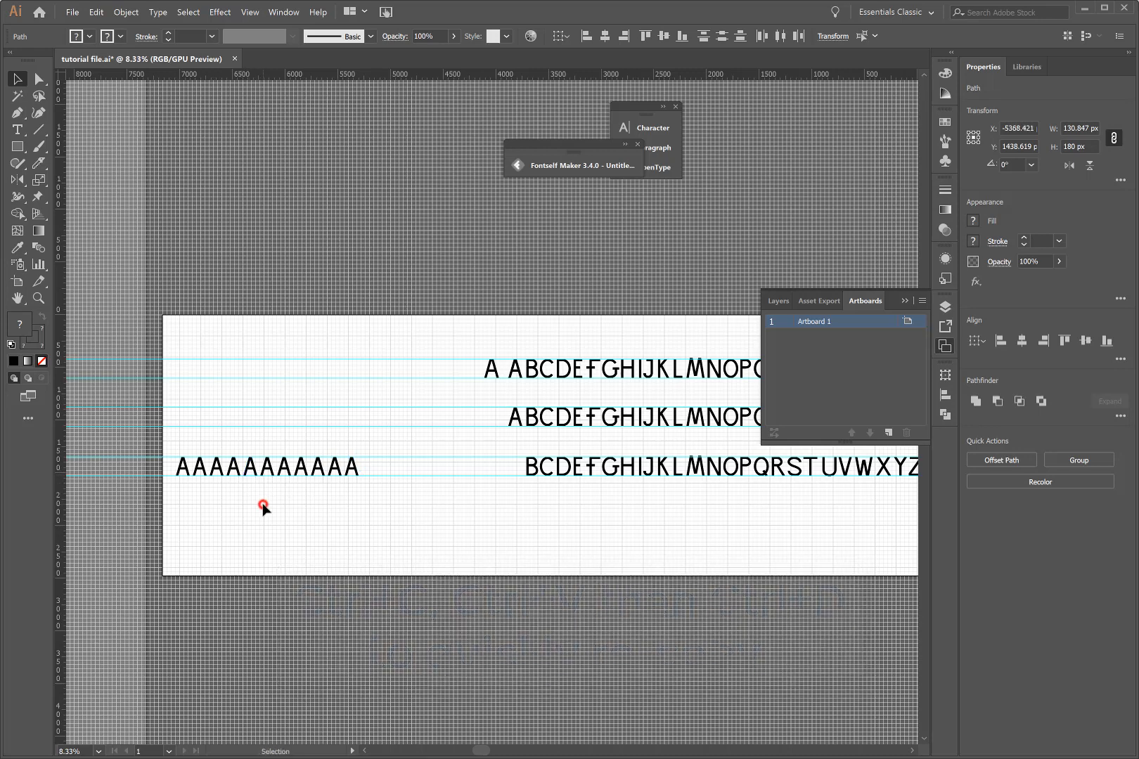
Step: Draw a slanted straight line about 50 px long above the first A with the Pen tool
{"action": "key", "text": "a"}
{"action": "left_click", "coordinate": [188, 470]}
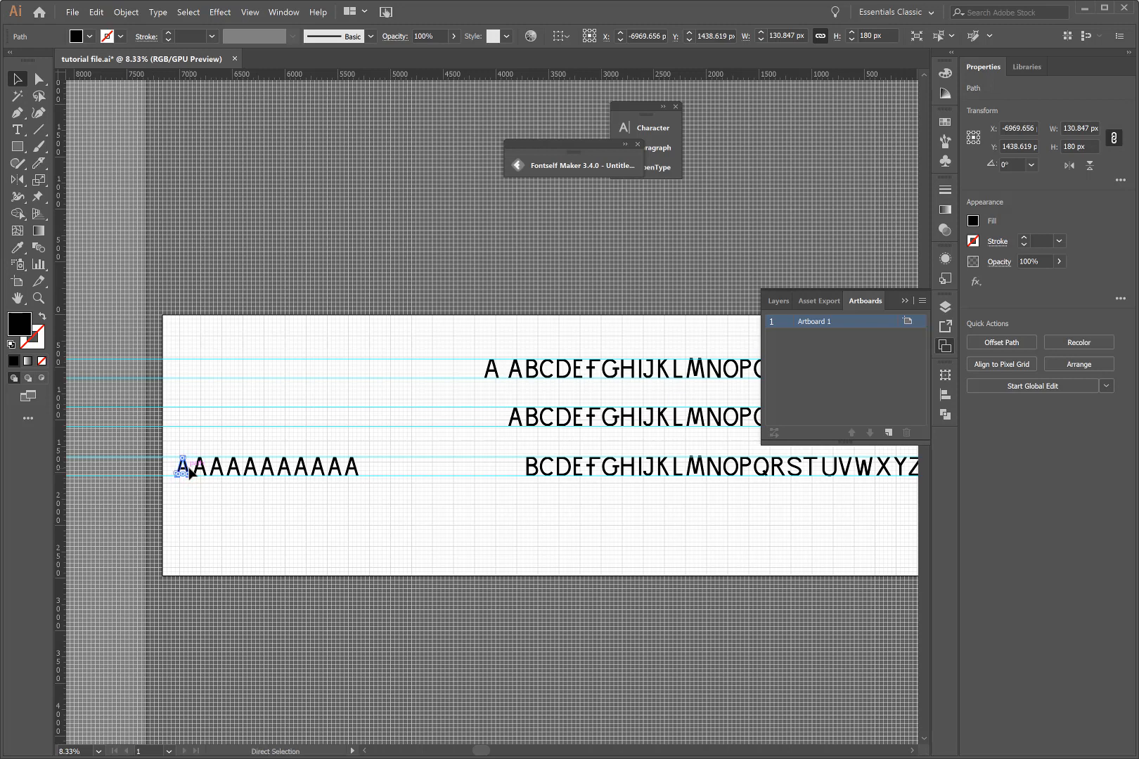
{"action": "key", "text": "ctrl+equal"}
{"action": "key", "text": "ctrl+equal"}
{"action": "key", "text": "ctrl+equal"}
{"action": "key", "text": "ctrl+equal"}
{"action": "key", "text": "ctrl+equal"}
{"action": "key", "text": "ctrl+equal"}
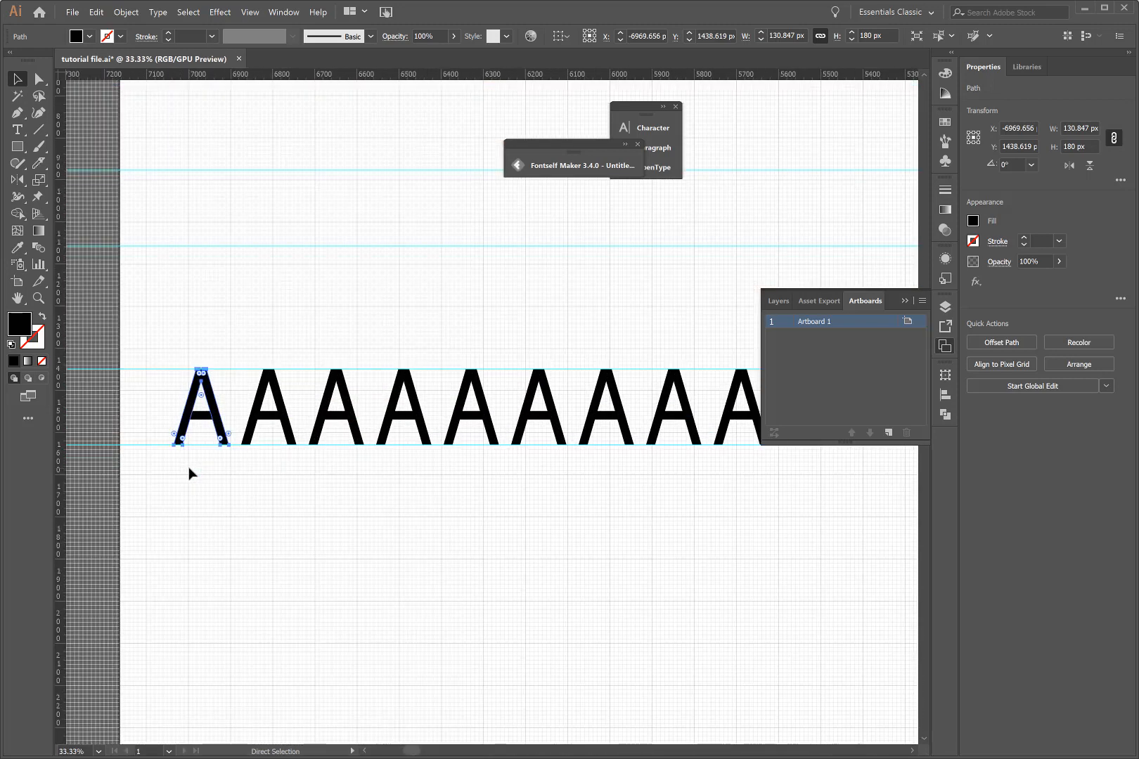
{"action": "key", "text": "p"}
{"action": "left_click", "coordinate": [370, 291]}
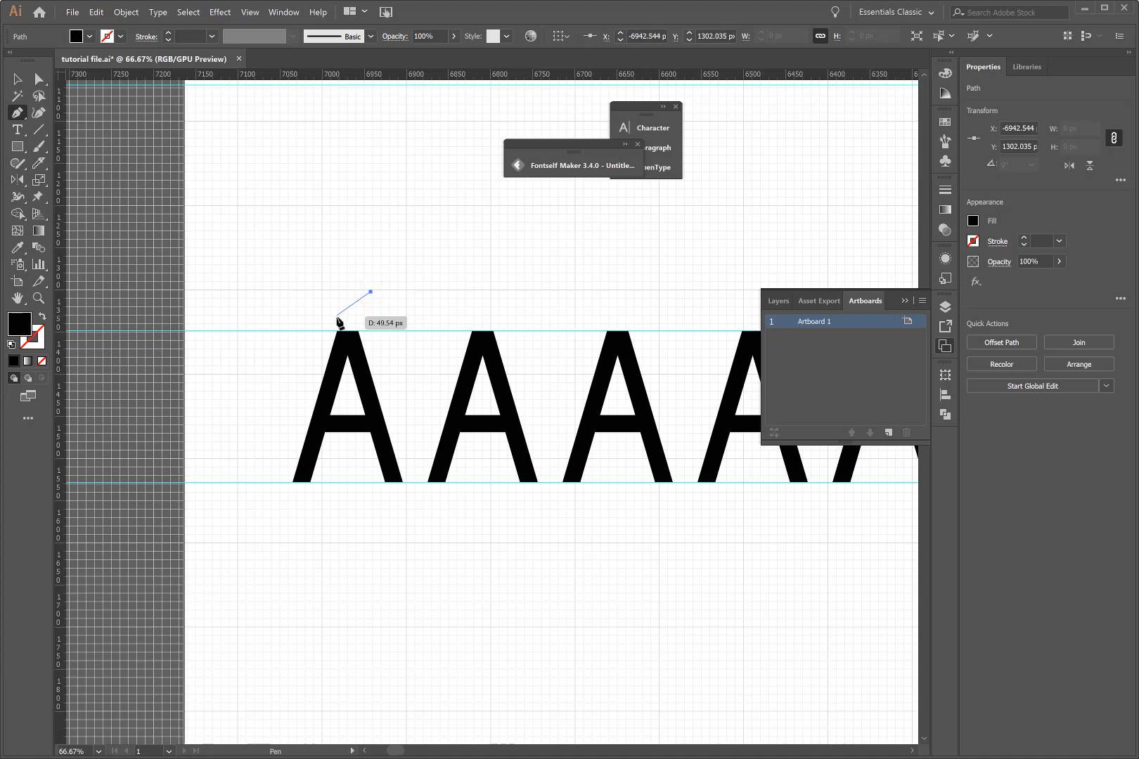
{"action": "left_click", "coordinate": [336, 317]}
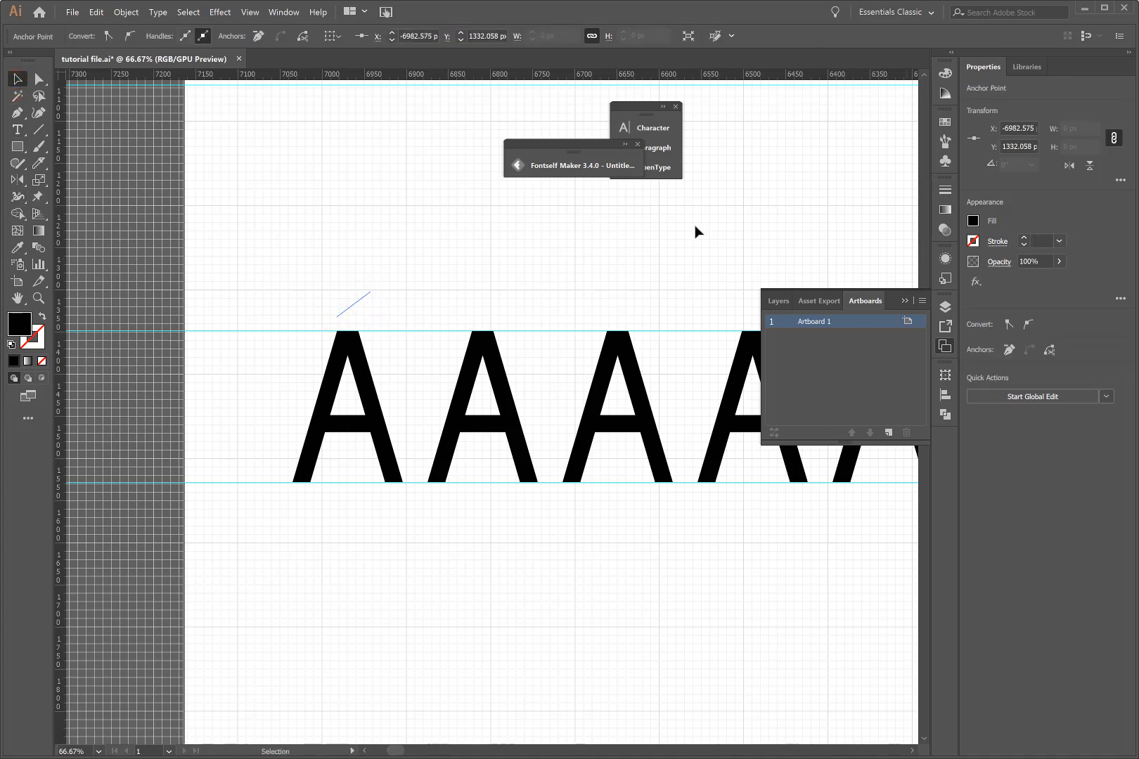
Step: Swap the accent line's fill and stroke and set its stroke weight to 20 pt
{"action": "left_click", "coordinate": [42, 318]}
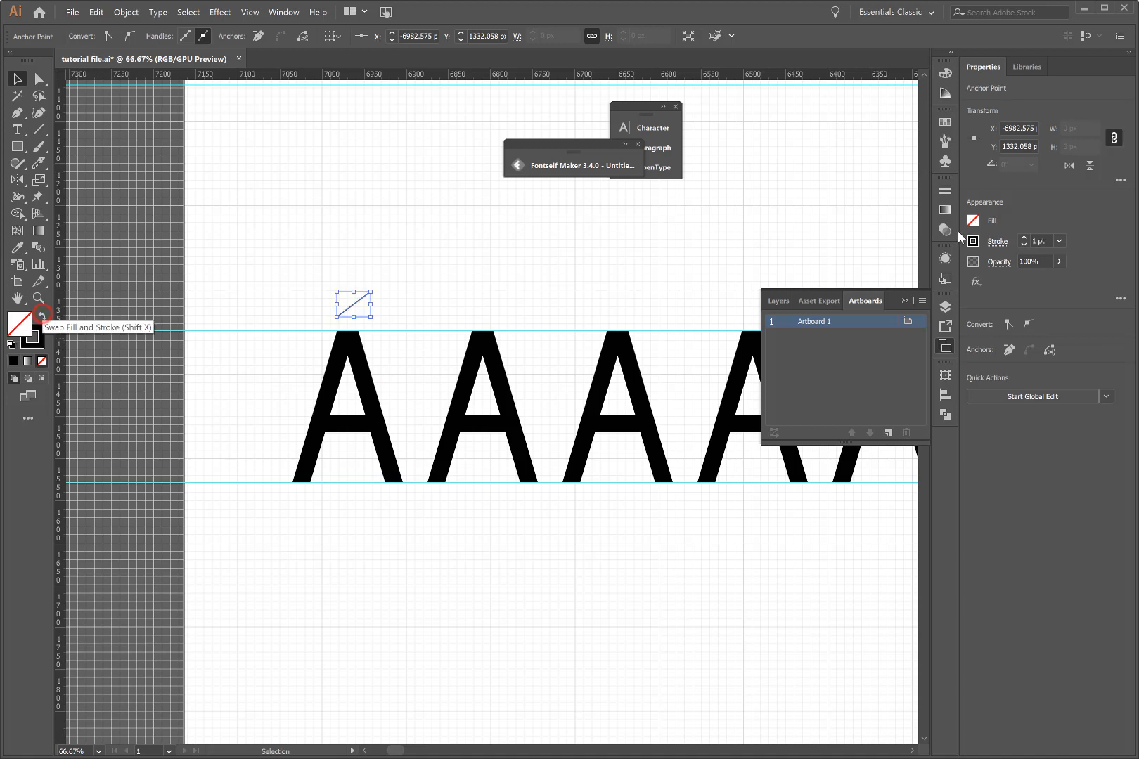
{"action": "left_click", "coordinate": [1059, 241]}
{"action": "left_click", "coordinate": [1088, 518]}
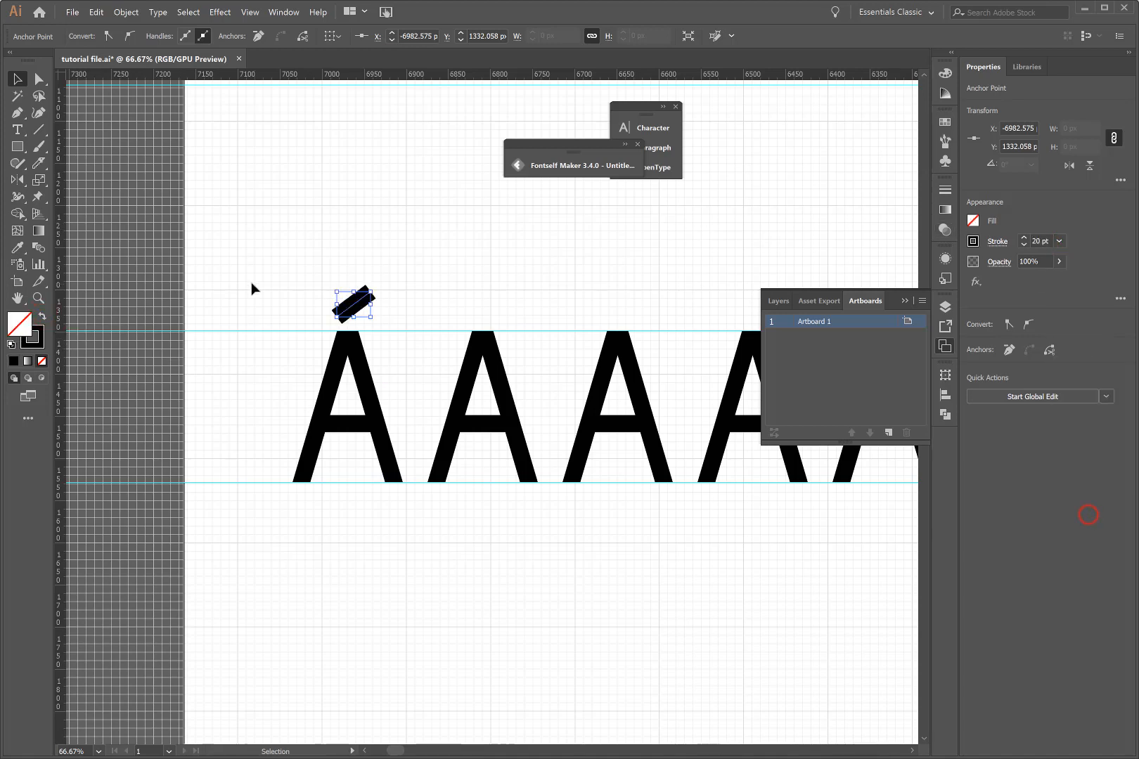
Step: Enable another snapping option and lower the upper end of the accent line to give it a gentler slope
{"action": "left_click", "coordinate": [39, 78]}
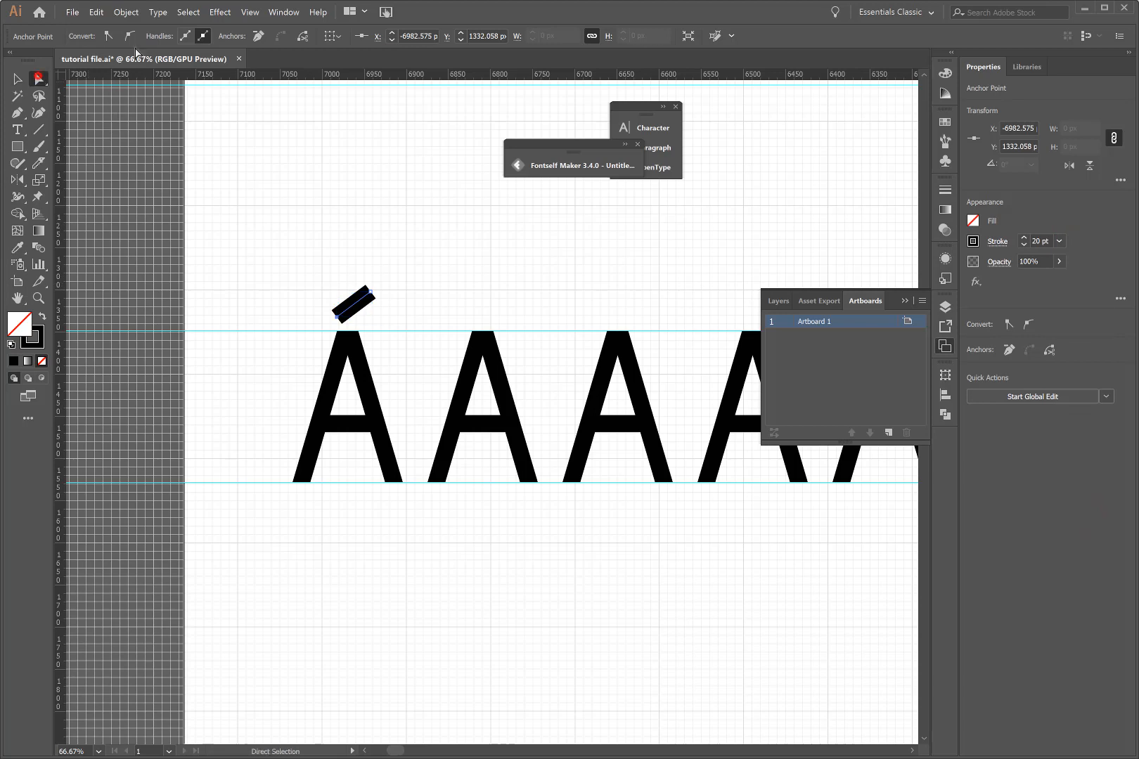
{"action": "left_click", "coordinate": [249, 12]}
{"action": "left_click", "coordinate": [343, 457]}
{"action": "left_click", "coordinate": [455, 253]}
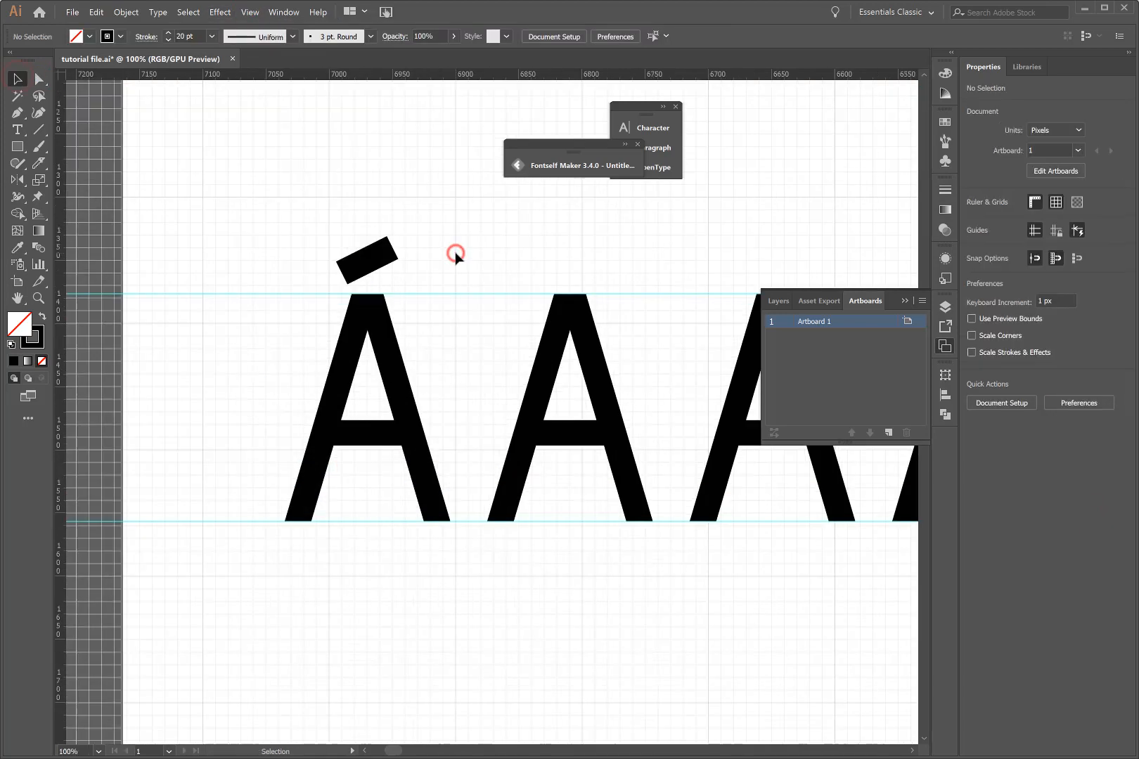
Step: Taper the lower end of the accent stroke above the first A with the Width tool
{"action": "scroll", "coordinate": [454, 254], "scroll_direction": "up", "scroll_amount": 4}
{"action": "scroll", "coordinate": [373, 372], "scroll_direction": "up", "scroll_amount": 1}
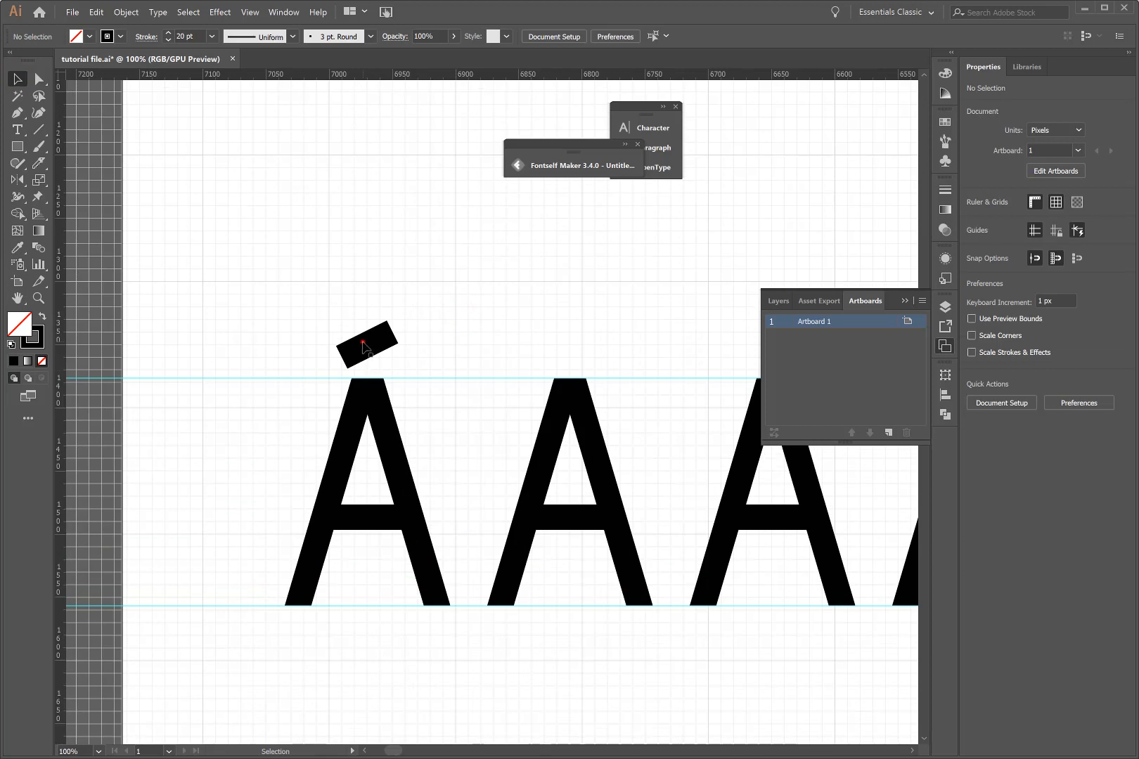
{"action": "left_click", "coordinate": [364, 349]}
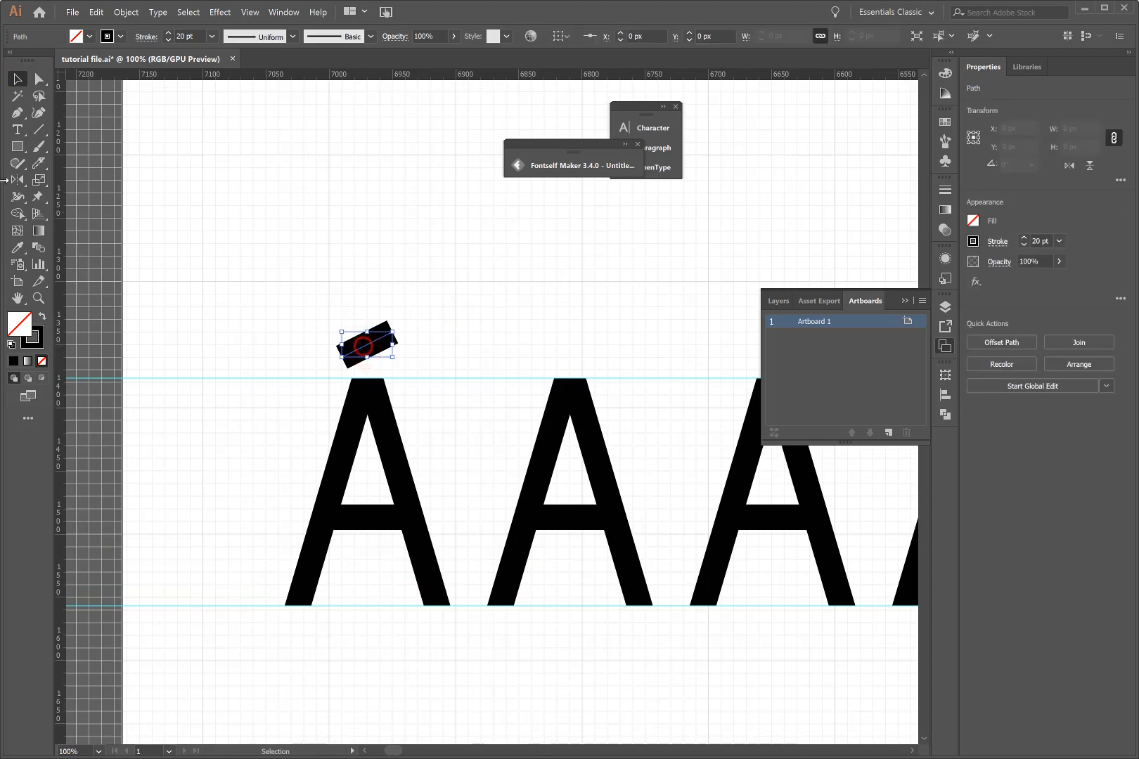
{"action": "left_click", "coordinate": [17, 197]}
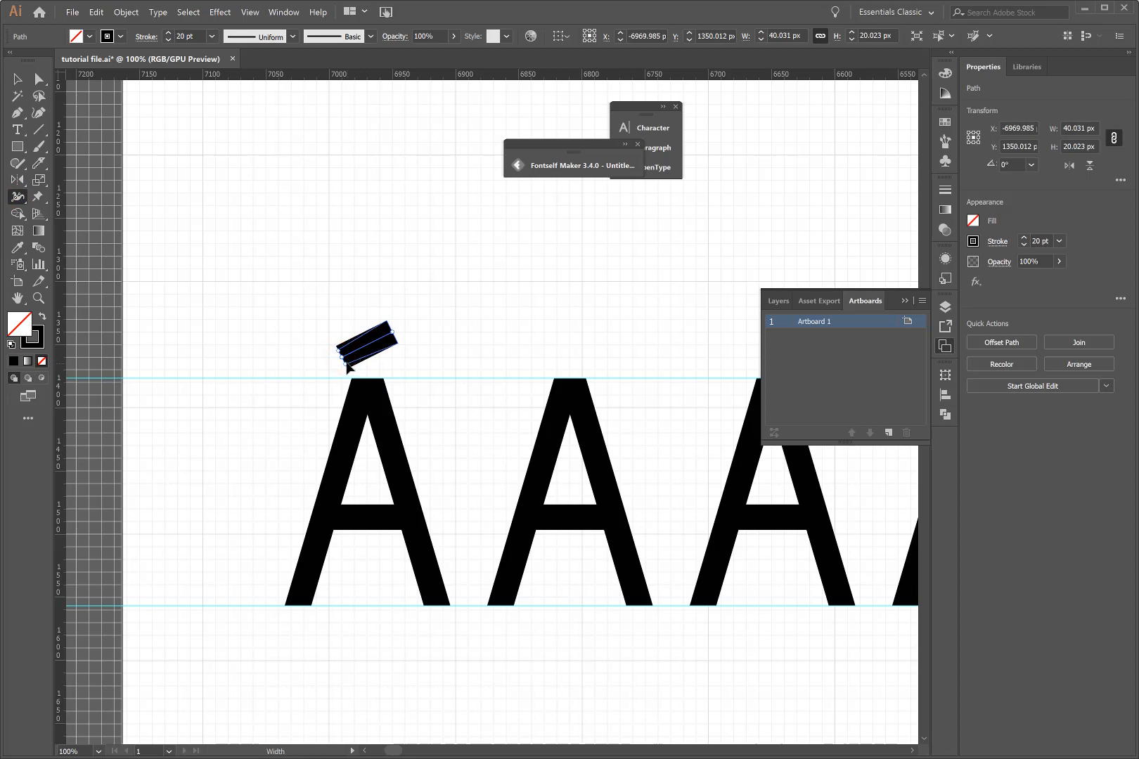
{"action": "left_click_drag", "start_coordinate": [348, 365], "coordinate": [343, 355]}
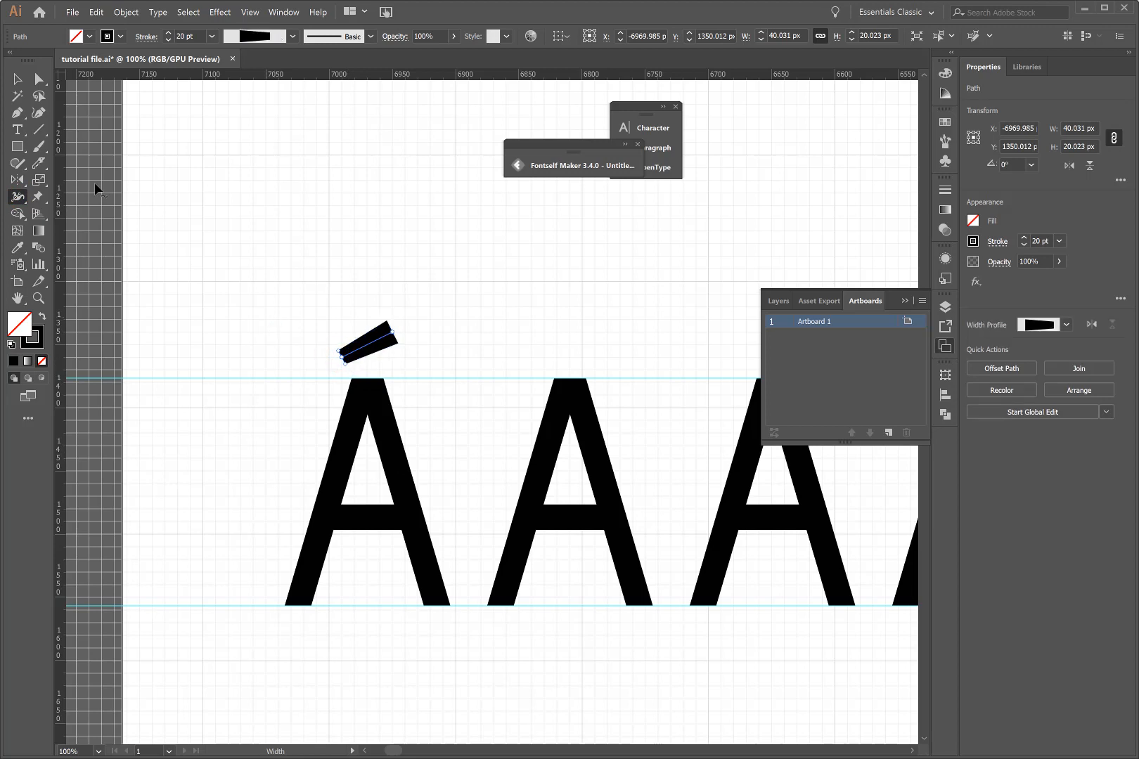
{"action": "left_click", "coordinate": [260, 231]}
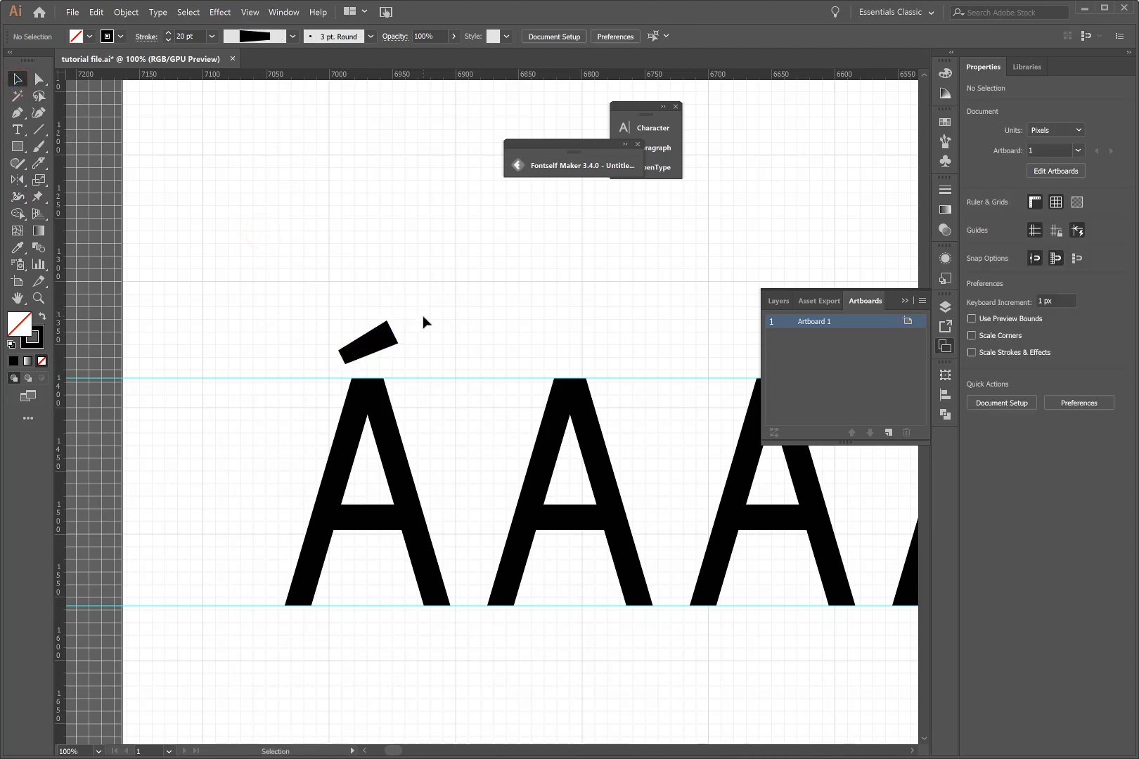
{"action": "left_click_drag", "start_coordinate": [419, 353], "coordinate": [317, 315]}
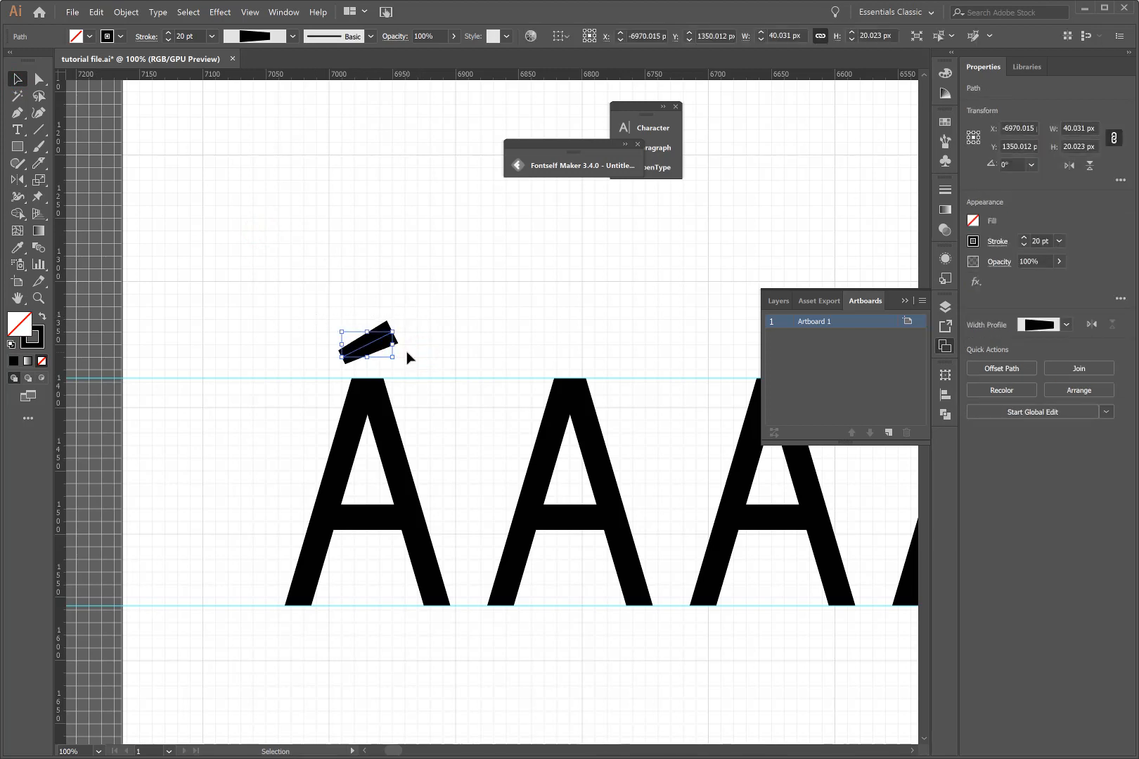
{"action": "left_click", "coordinate": [436, 363]}
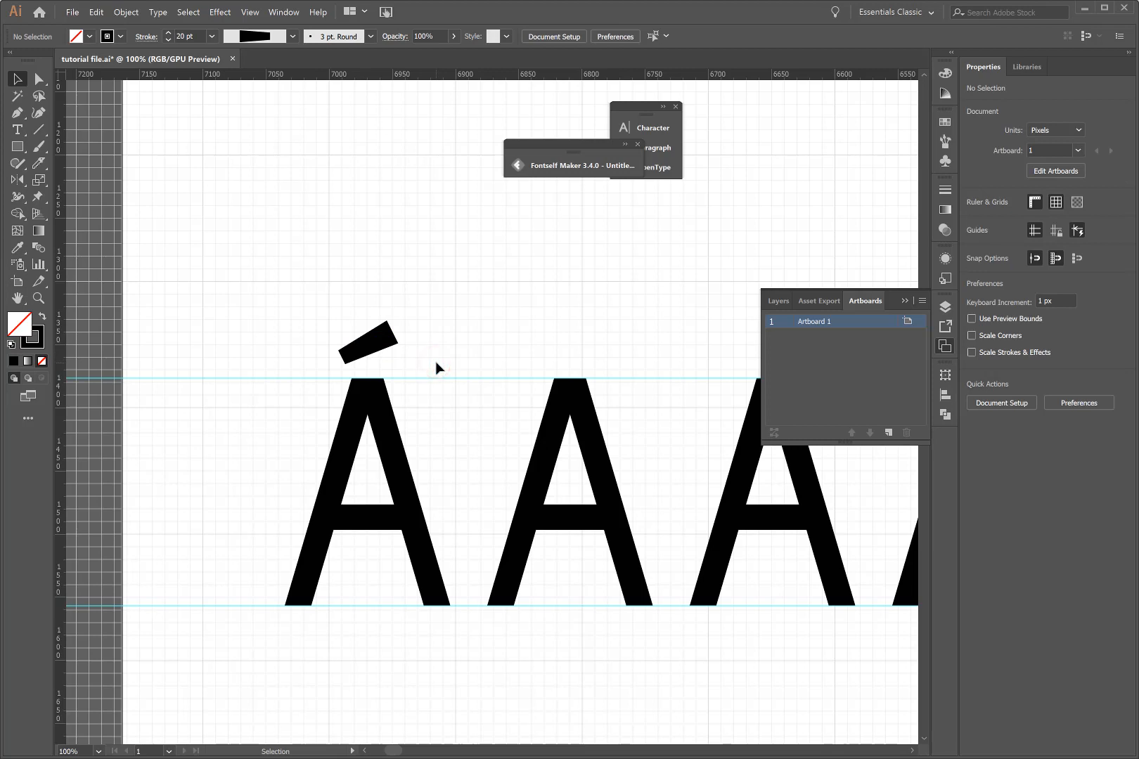
Step: Duplicate the acute accent above the second A and reflect the copy across the vertical axis
{"action": "left_click_drag", "start_coordinate": [372, 348], "coordinate": [575, 361]}
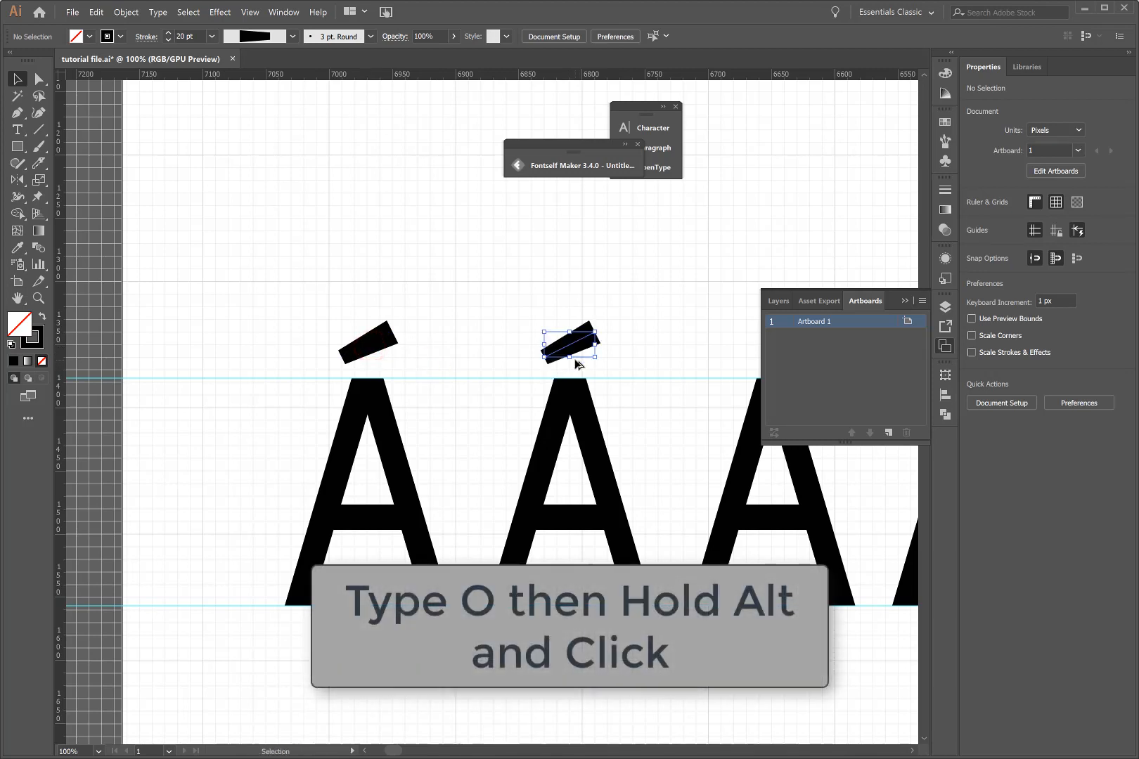
{"action": "right_click", "coordinate": [574, 363]}
{"action": "mouse_move", "coordinate": [653, 523]}
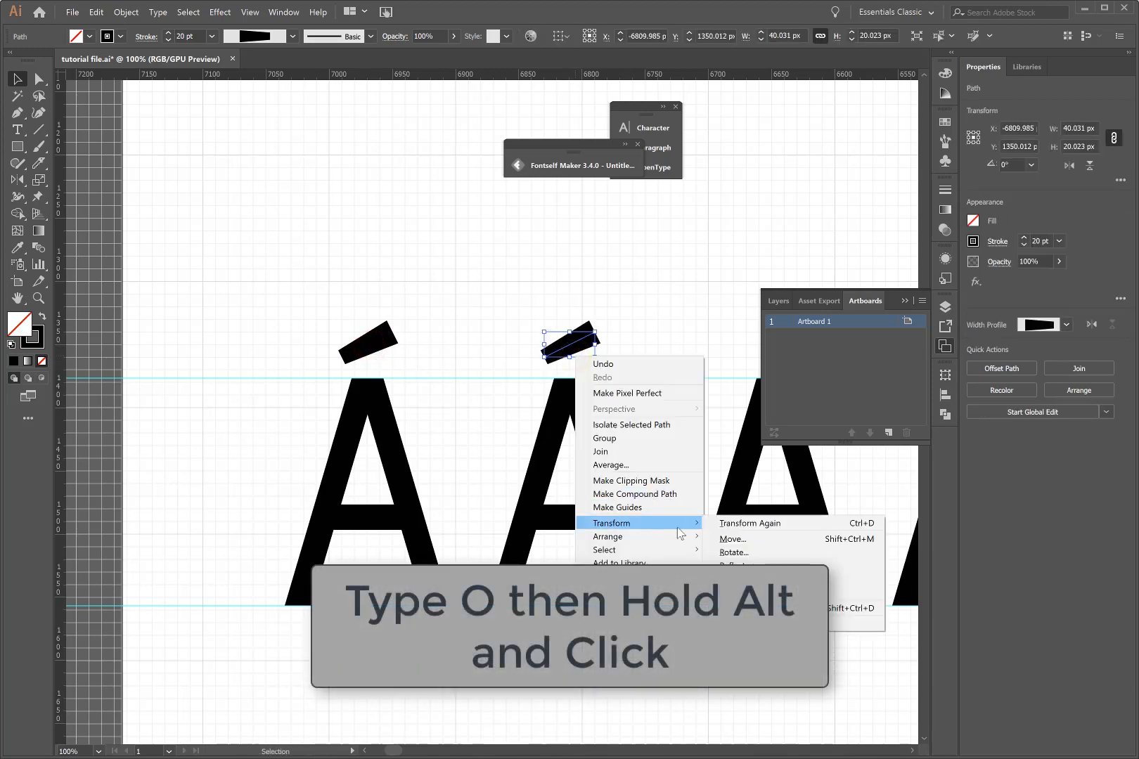
{"action": "left_click", "coordinate": [750, 562]}
{"action": "left_click", "coordinate": [568, 476]}
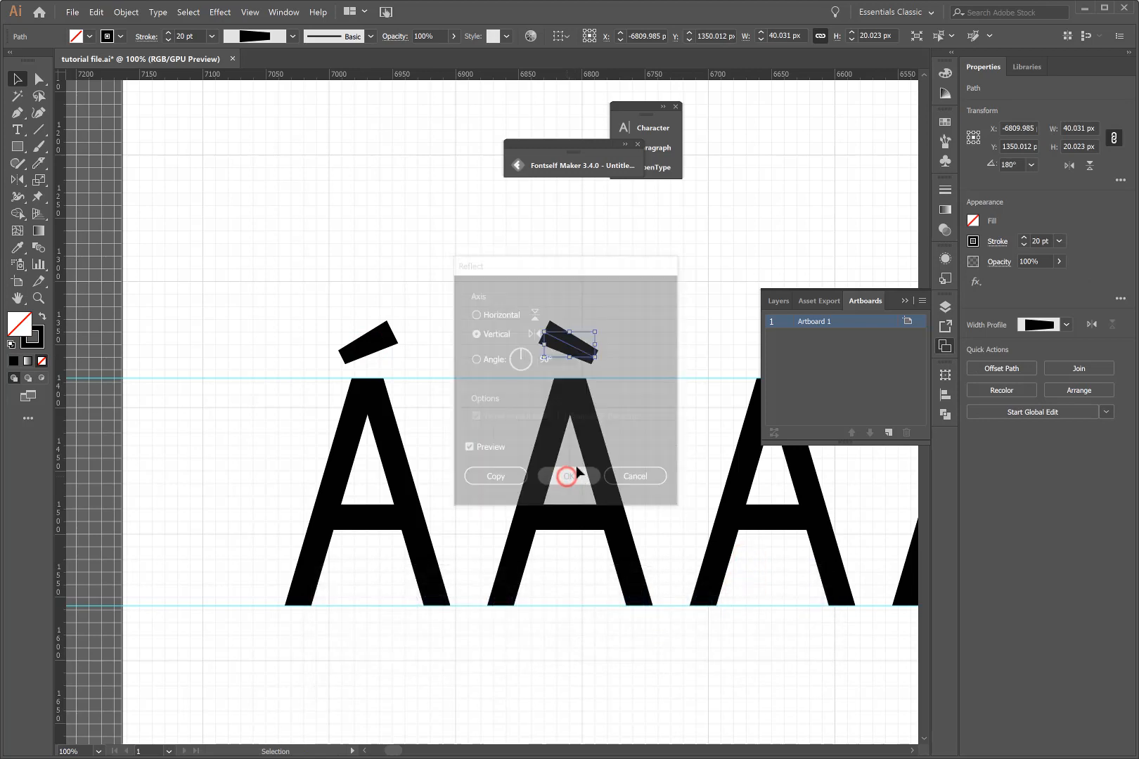
{"action": "left_click", "coordinate": [668, 326]}
Step: Draw a flat-topped circumflex path about 50 px wide and 30 px high above the third A with the Pen tool
{"action": "scroll", "coordinate": [680, 331], "scroll_direction": "right", "scroll_amount": 5}
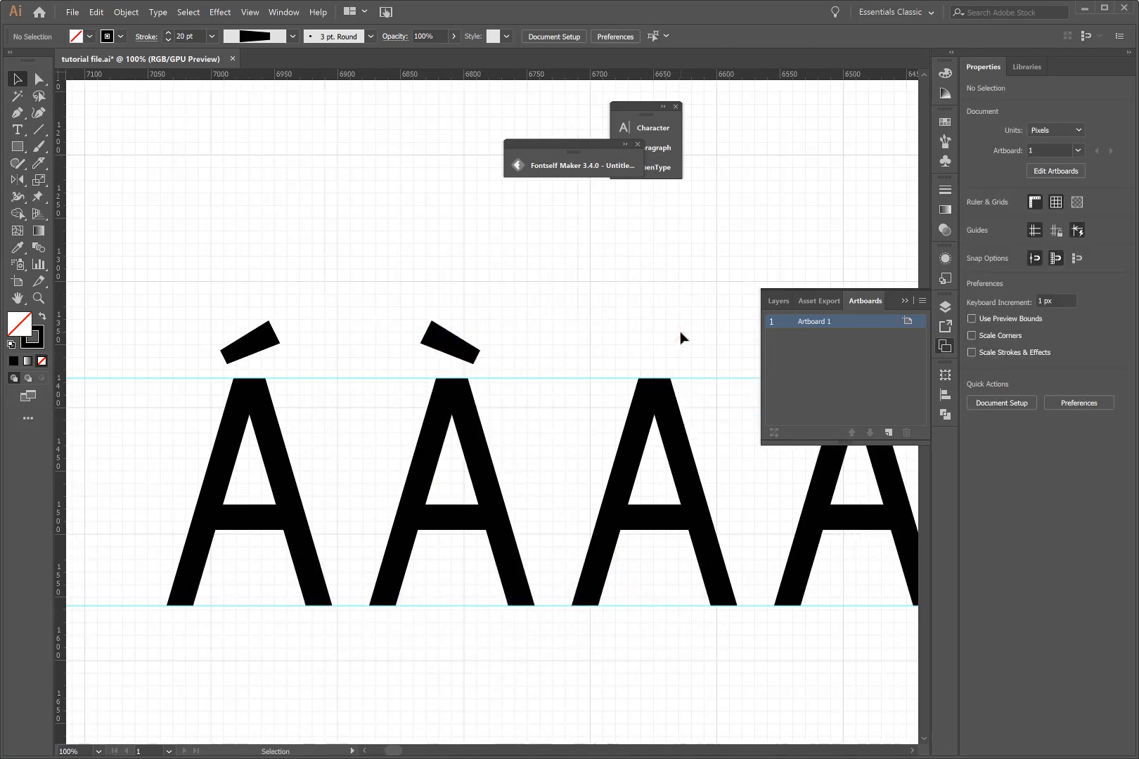
{"action": "left_click", "coordinate": [18, 112]}
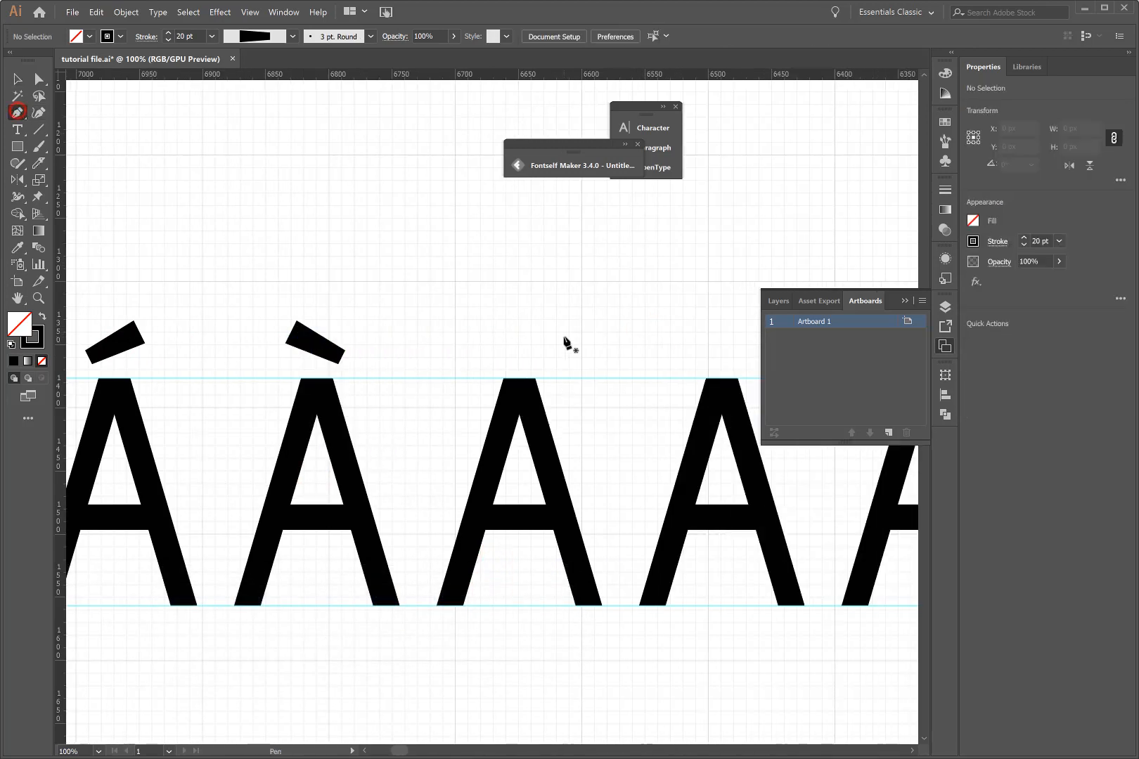
{"action": "left_click", "coordinate": [485, 364]}
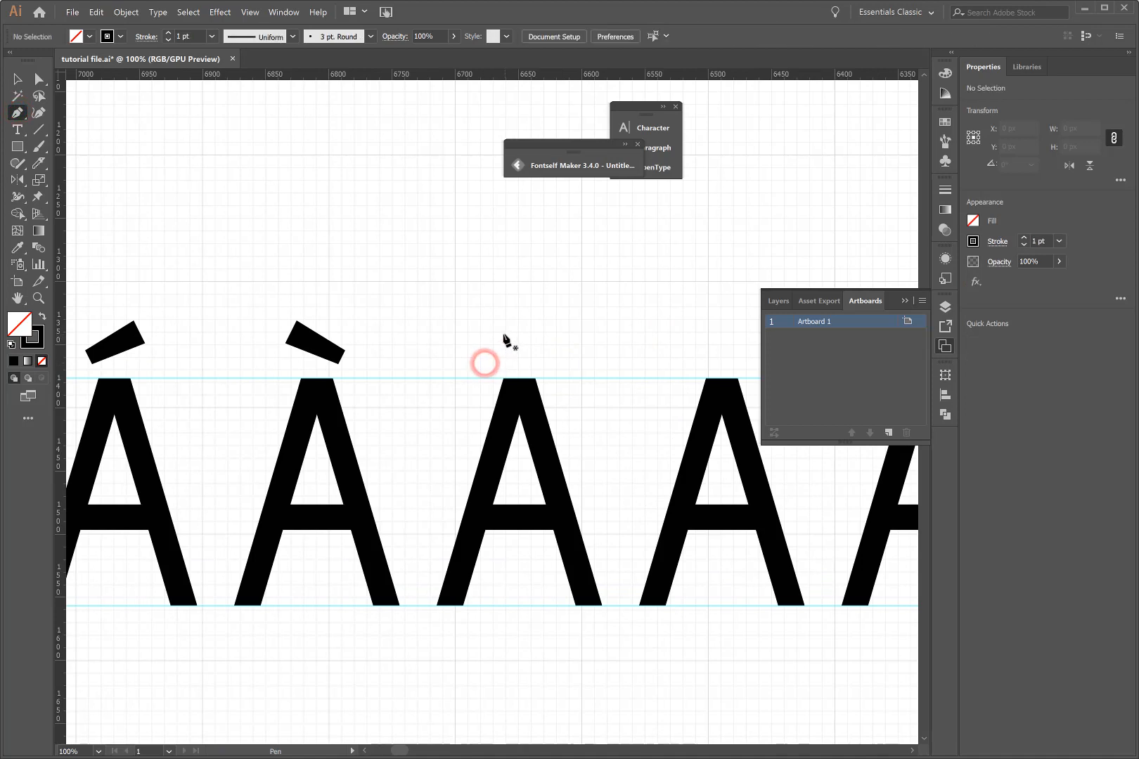
{"action": "left_click", "coordinate": [480, 360]}
{"action": "left_click", "coordinate": [506, 320]}
{"action": "left_click", "coordinate": [518, 318]}
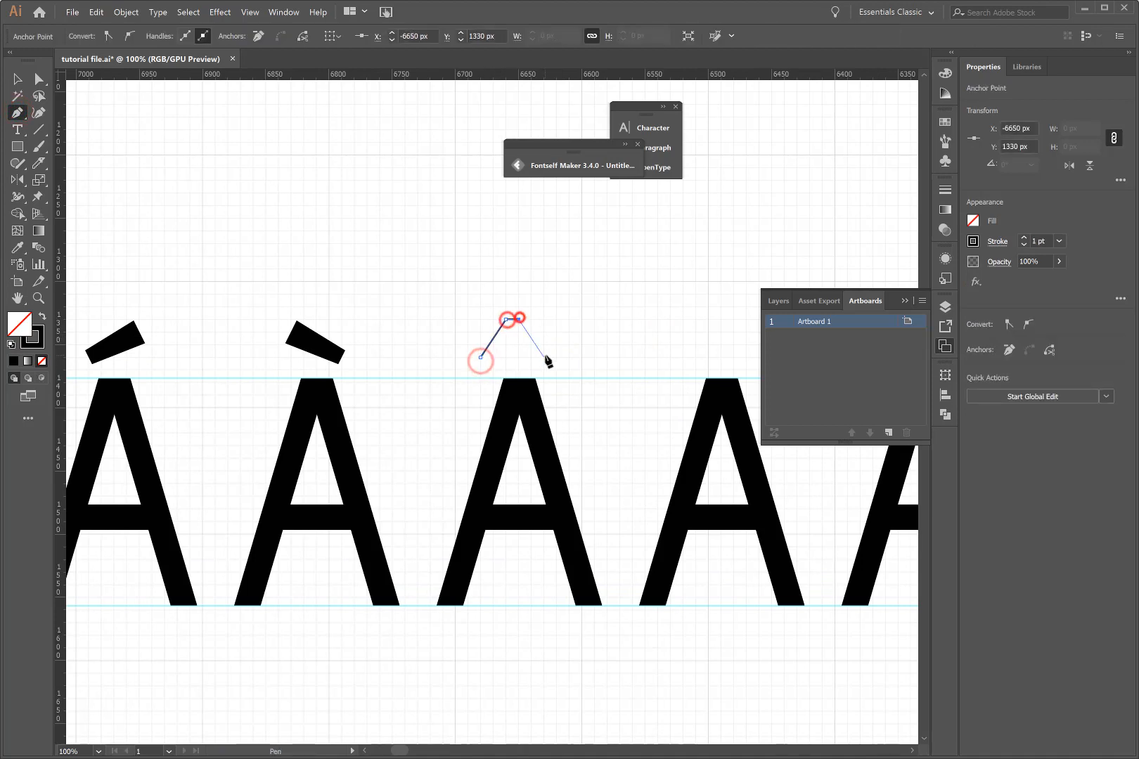
{"action": "left_click", "coordinate": [544, 356]}
Step: Nudge the third A and its circumflex to the right until they align, and set the circumflex's stroke weight to 20 pt
{"action": "left_click", "coordinate": [19, 79]}
{"action": "left_click_drag", "start_coordinate": [587, 529], "coordinate": [456, 482]}
{"action": "key", "text": "Right"}
{"action": "left_click_drag", "start_coordinate": [572, 364], "coordinate": [458, 296]}
{"action": "key", "text": "Right"}
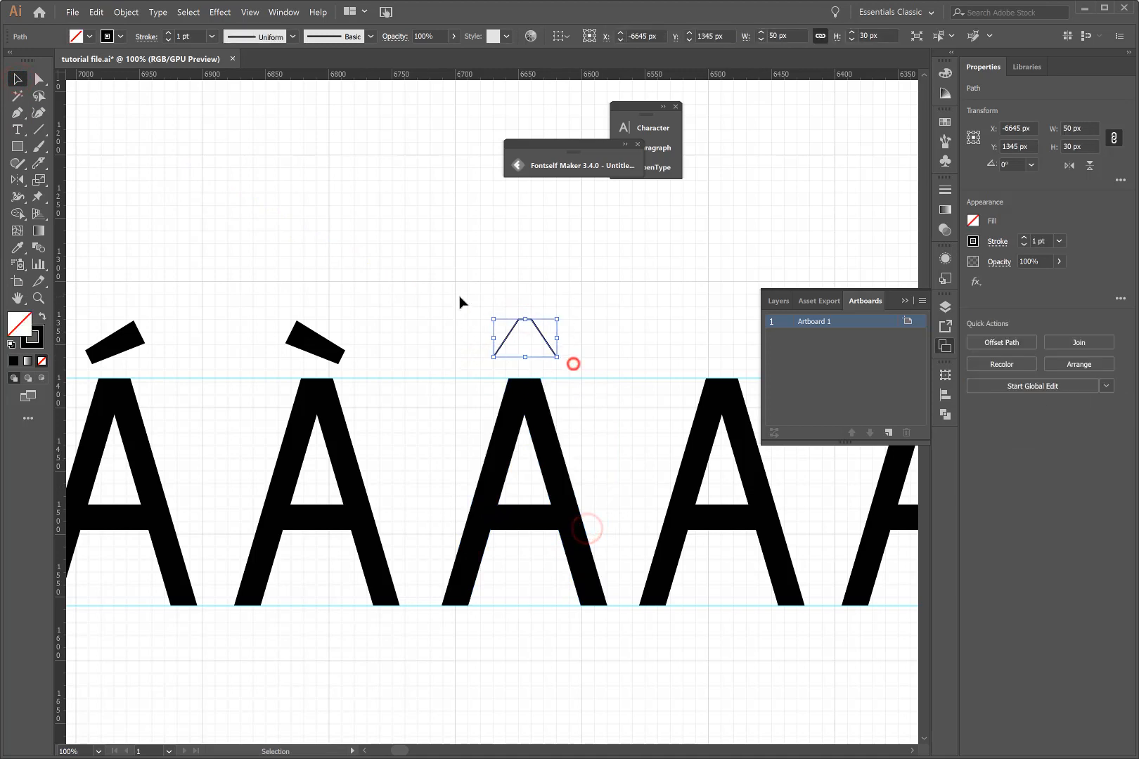
{"action": "left_click", "coordinate": [1057, 241]}
{"action": "left_click", "coordinate": [1081, 519]}
{"action": "left_click", "coordinate": [18, 197]}
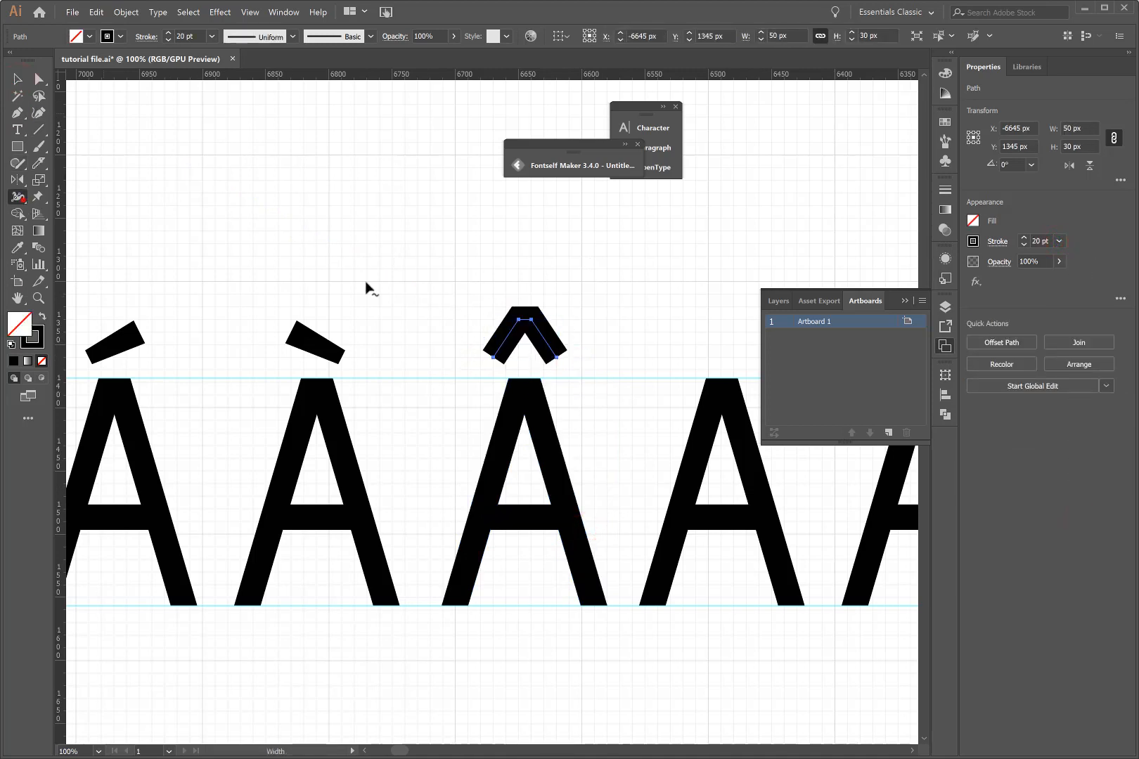
{"action": "double_click", "coordinate": [504, 365]}
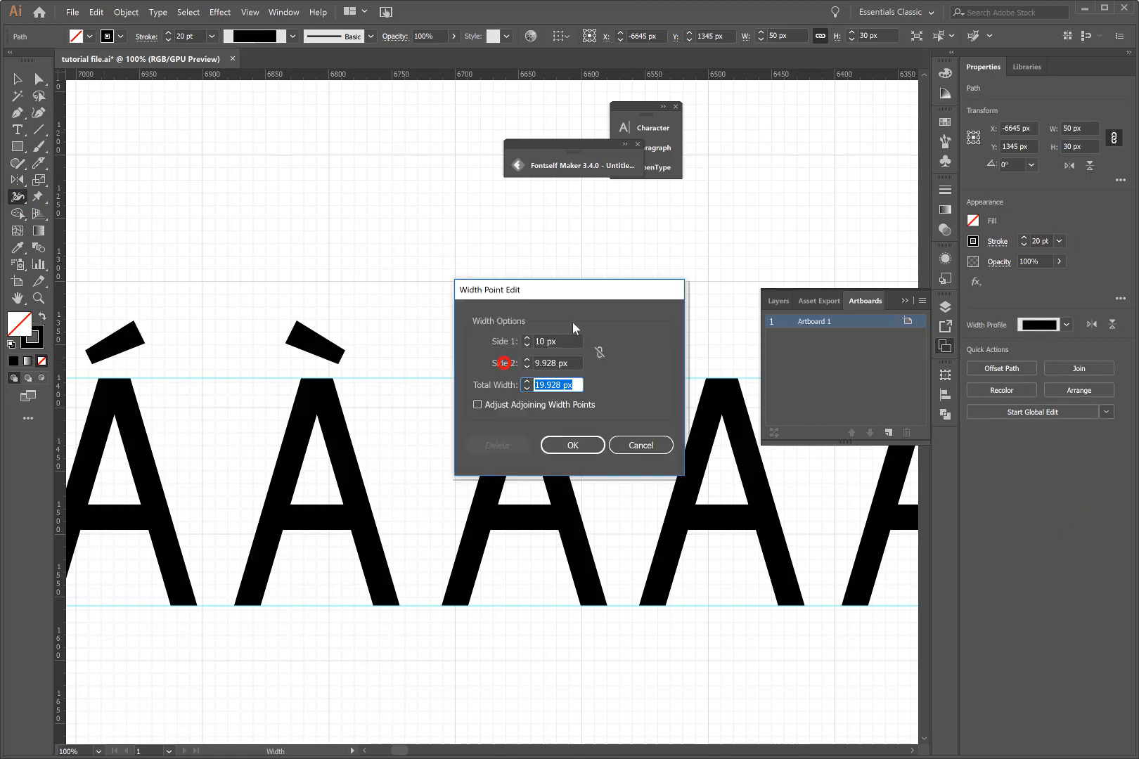
{"action": "left_click_drag", "start_coordinate": [571, 291], "coordinate": [747, 333]}
{"action": "left_click", "coordinate": [701, 388]}
{"action": "left_click", "coordinate": [702, 388]}
{"action": "left_click", "coordinate": [701, 388]}
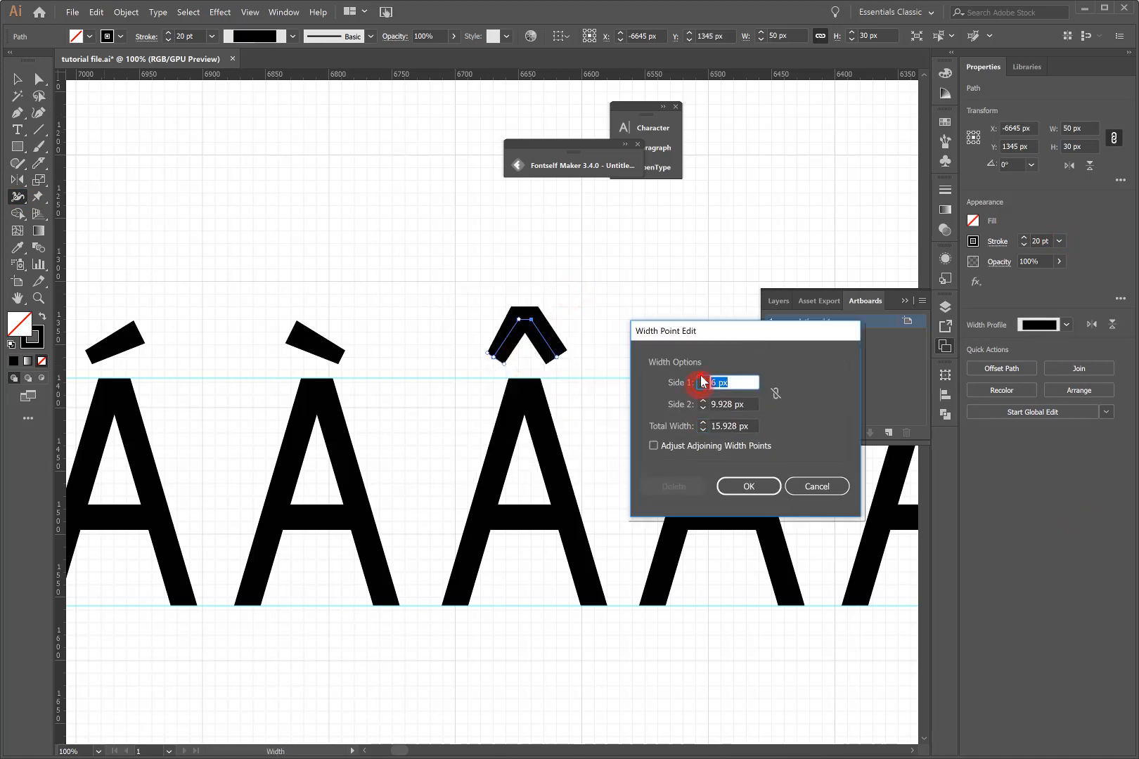
{"action": "left_click", "coordinate": [703, 429]}
{"action": "left_click", "coordinate": [703, 429]}
{"action": "left_click", "coordinate": [813, 485]}
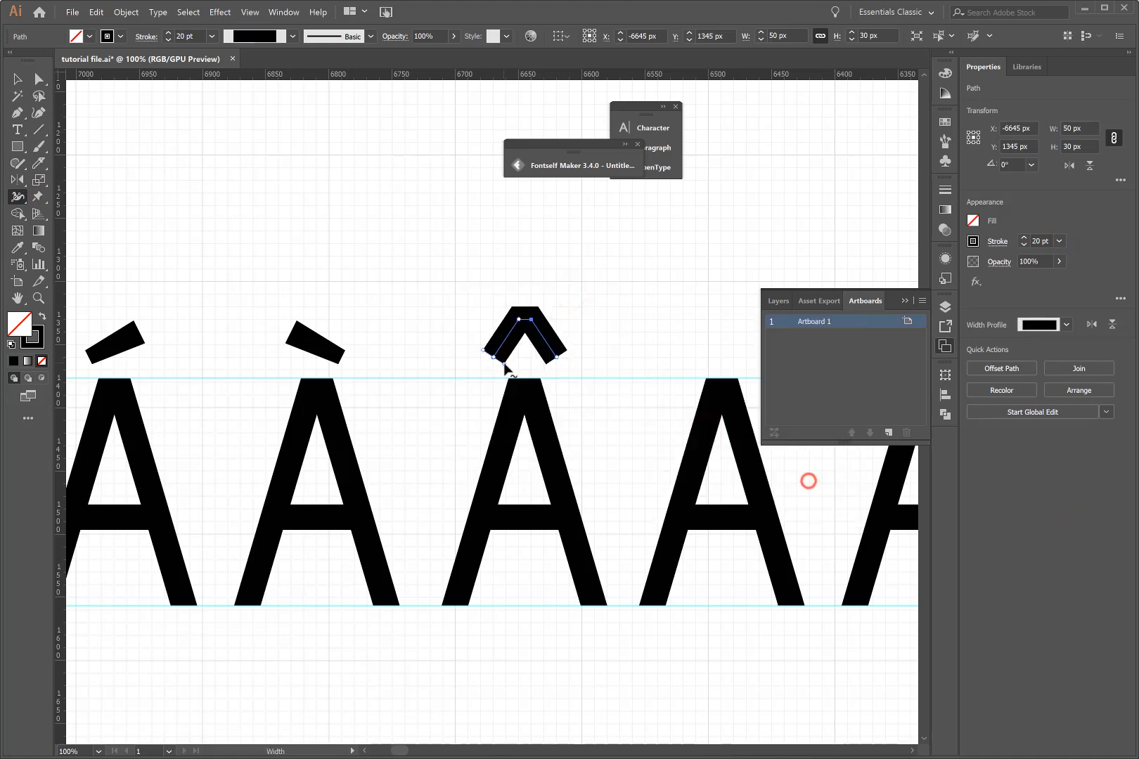
Step: Narrow both ends of the circumflex stroke to a total width of 10 px using the Width tool's point settings
{"action": "double_click", "coordinate": [505, 365]}
{"action": "left_click", "coordinate": [703, 429]}
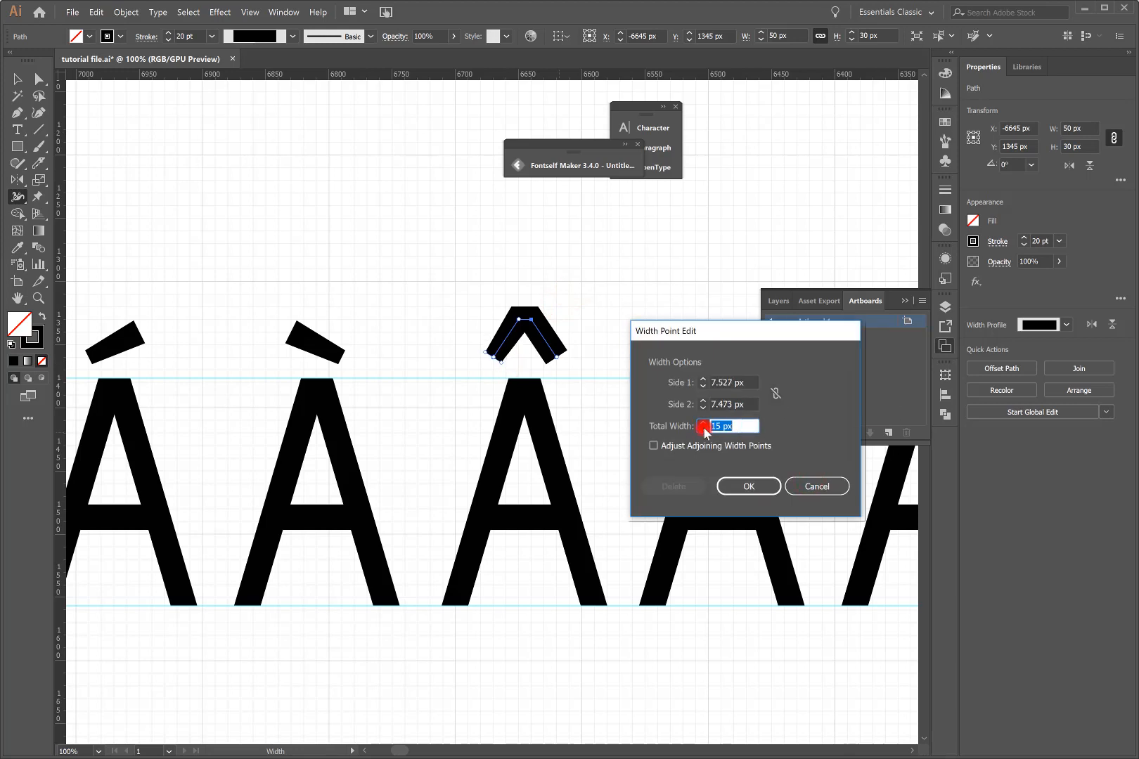
{"action": "left_click", "coordinate": [703, 427]}
{"action": "left_click", "coordinate": [748, 486]}
{"action": "double_click", "coordinate": [566, 351]}
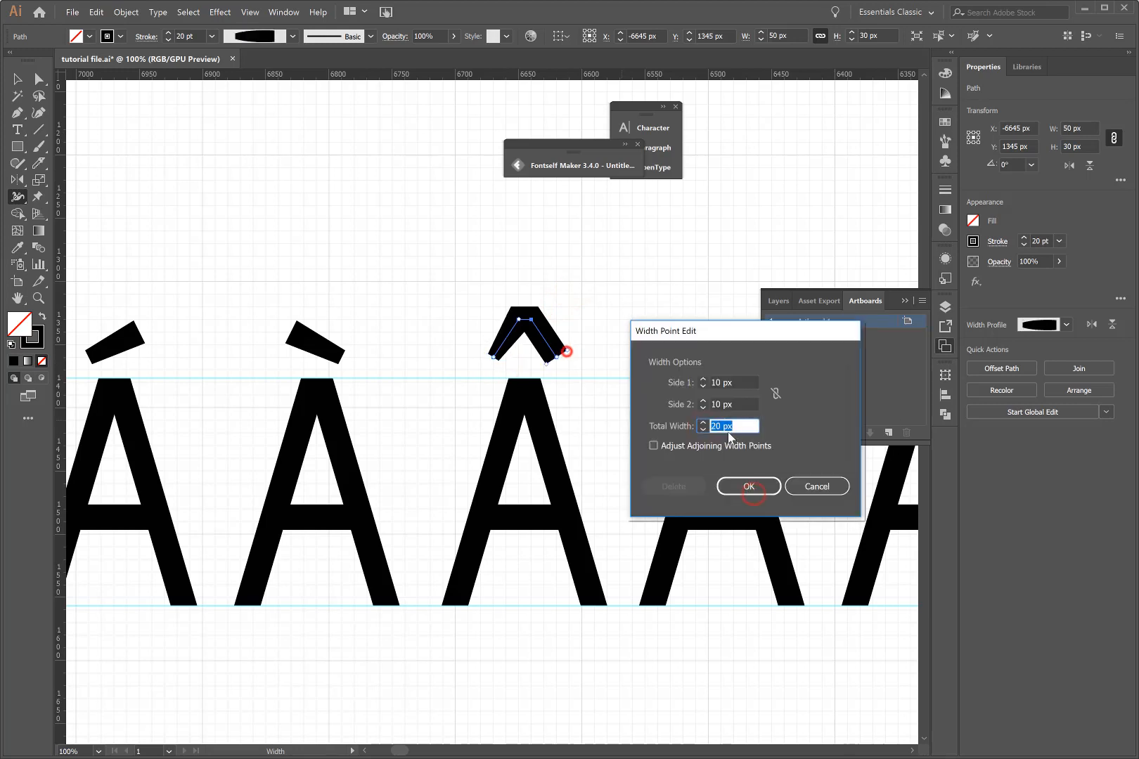
{"action": "type", "text": "10"}
{"action": "key", "text": "Return"}
{"action": "left_click", "coordinate": [16, 84]}
{"action": "left_click", "coordinate": [434, 353]}
{"action": "scroll", "coordinate": [434, 353], "scroll_direction": "down", "scroll_amount": 2}
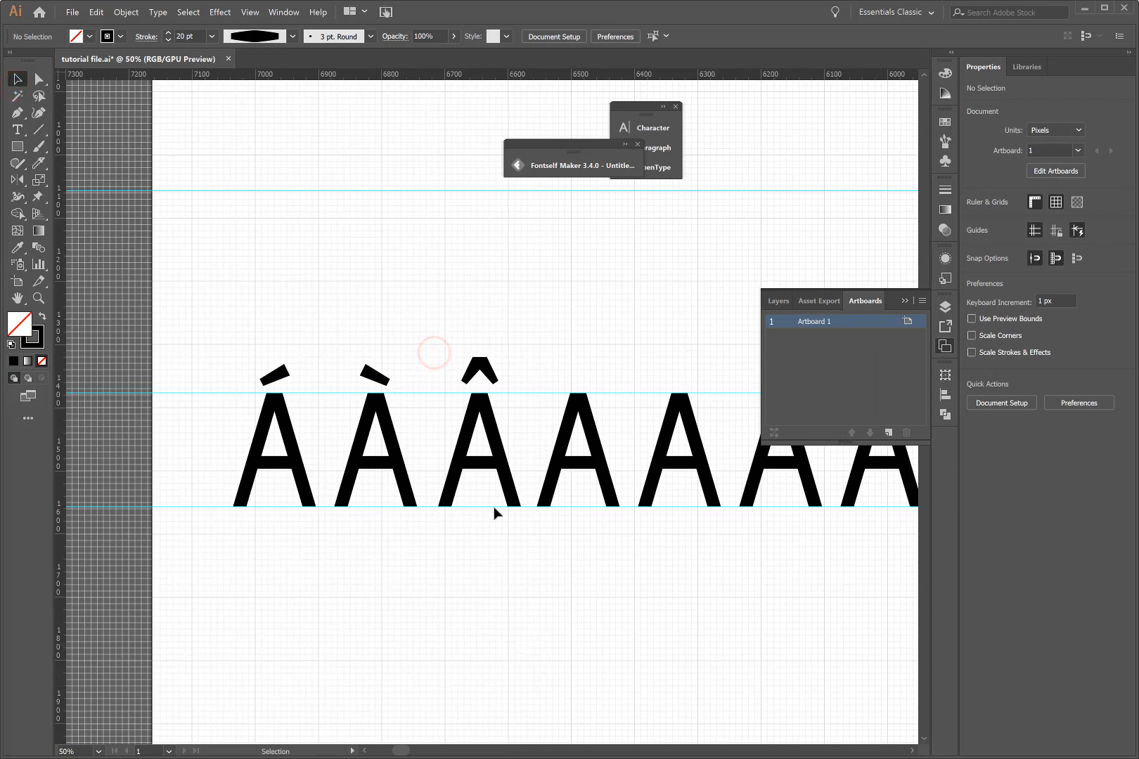
{"action": "key", "text": "ctrl+plus"}
{"action": "key", "text": "ctrl+plus"}
{"action": "key", "text": "ctrl+plus"}
{"action": "left_click", "coordinate": [39, 79]}
{"action": "left_click", "coordinate": [445, 265]}
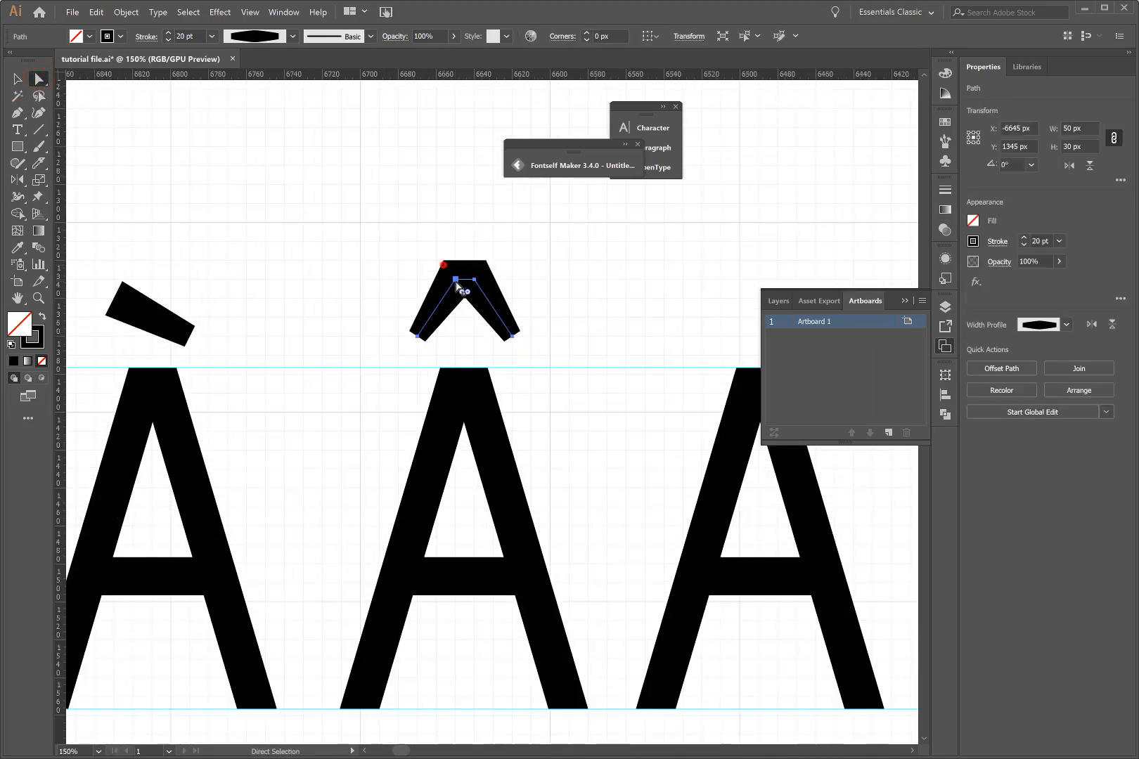
{"action": "left_click", "coordinate": [458, 282]}
{"action": "key", "text": "ctrl+z"}
{"action": "left_click", "coordinate": [577, 301]}
{"action": "left_click", "coordinate": [15, 85]}
{"action": "left_click", "coordinate": [572, 347]}
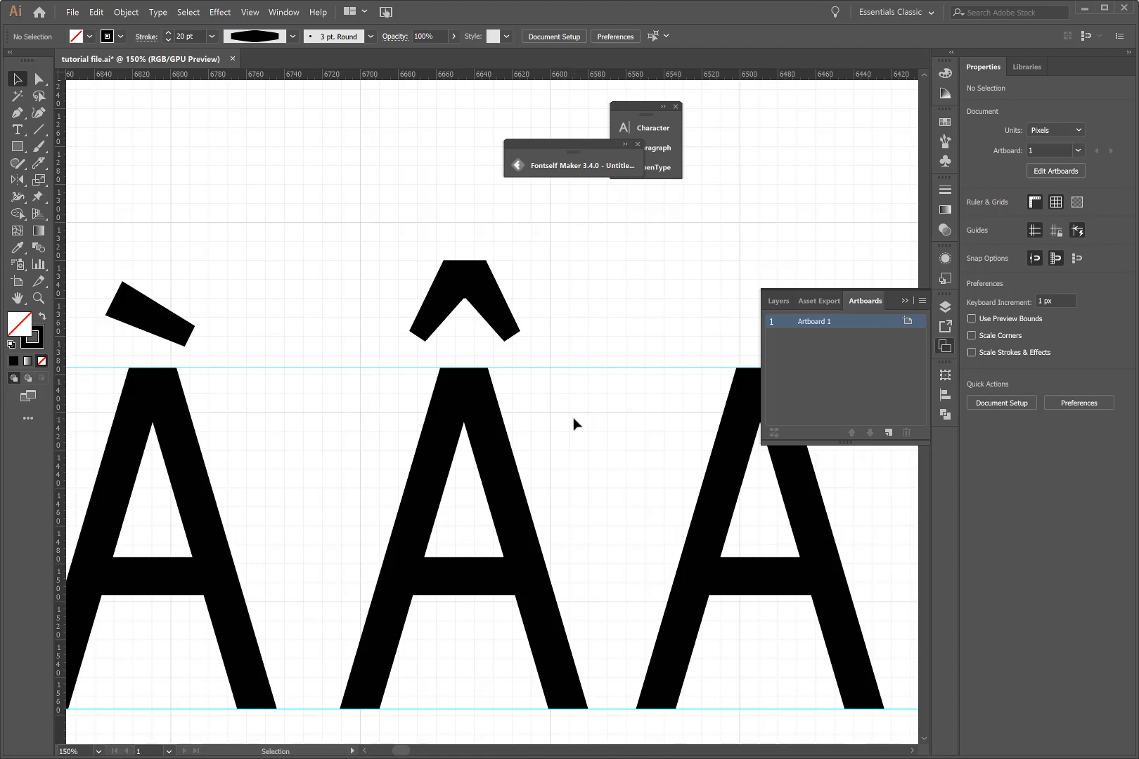
Step: Draw an arched line above the fourth A with the Pen tool and copy the circumflex's stroke style to it
{"action": "scroll", "coordinate": [573, 417], "scroll_direction": "left", "scroll_amount": 3}
{"action": "key", "text": "p"}
{"action": "left_click", "coordinate": [463, 317]}
{"action": "left_click_drag", "start_coordinate": [519, 317], "coordinate": [437, 259]}
{"action": "key", "text": "i"}
{"action": "left_click", "coordinate": [254, 274]}
Step: Place a flipped copy of the arch directly beside it to form a tilde
{"action": "left_click", "coordinate": [18, 87]}
{"action": "left_click", "coordinate": [19, 81]}
{"action": "left_click", "coordinate": [285, 217]}
{"action": "left_click", "coordinate": [563, 303]}
{"action": "left_click", "coordinate": [507, 309]}
{"action": "left_click_drag", "start_coordinate": [525, 295], "coordinate": [444, 332]}
{"action": "left_click_drag", "start_coordinate": [503, 317], "coordinate": [560, 335]}
{"action": "left_click", "coordinate": [632, 319]}
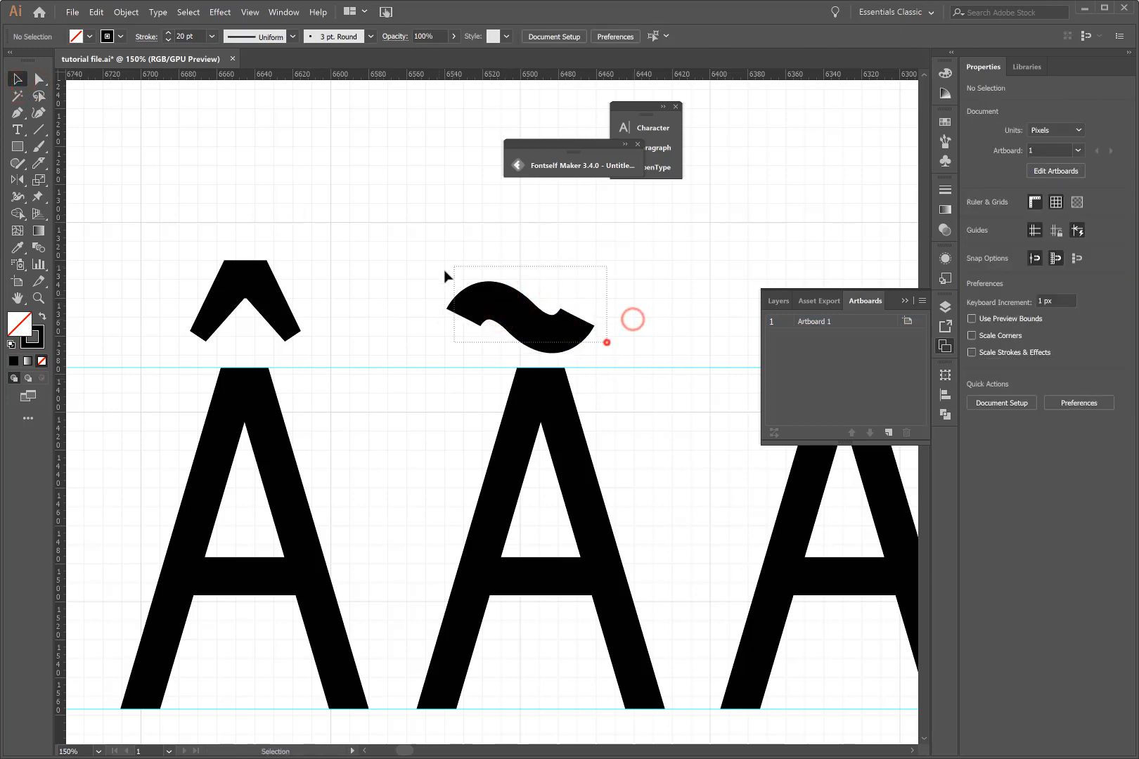
Step: Move both halves of the tilde 20 px to the right above the fourth A
{"action": "left_click_drag", "start_coordinate": [445, 271], "coordinate": [445, 272]}
{"action": "key", "text": "shift+Right"}
{"action": "key", "text": "shift+Right"}
{"action": "left_click", "coordinate": [477, 265]}
Step: Reshape the tilde's two arches into rounder, more even curves with the Anchor Point tool
{"action": "left_click_drag", "start_coordinate": [18, 114], "coordinate": [64, 164]}
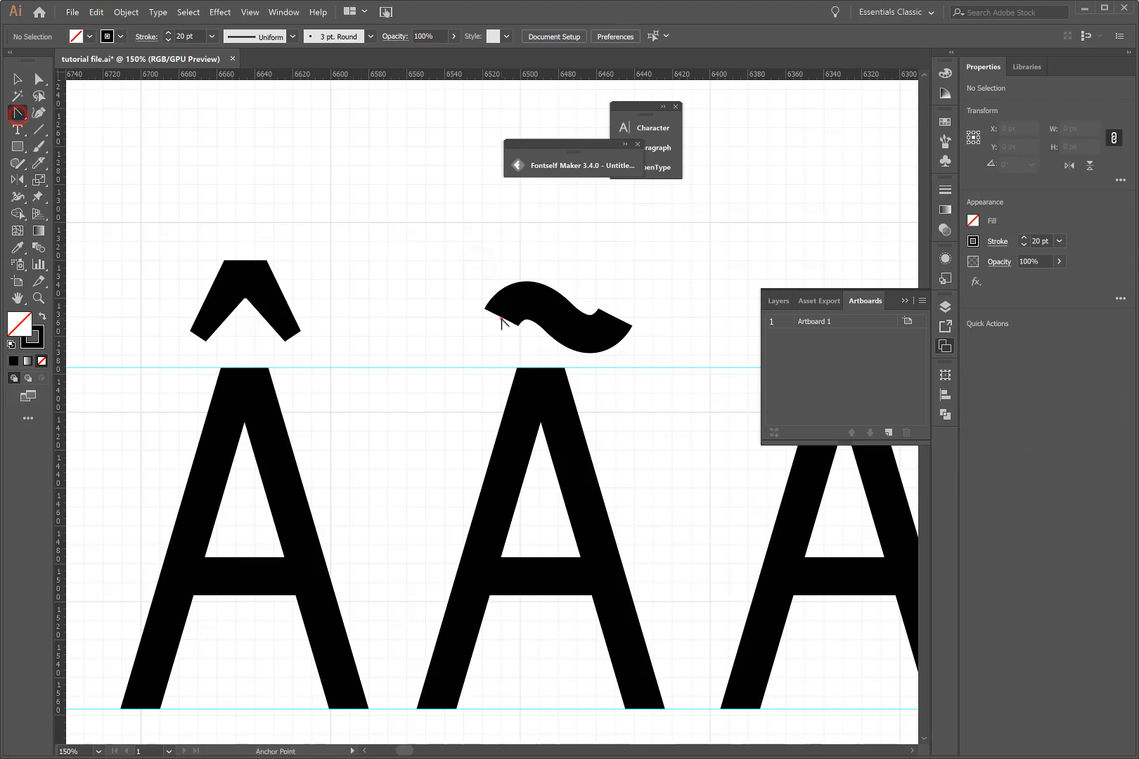
{"action": "left_click", "coordinate": [501, 322]}
{"action": "left_click_drag", "start_coordinate": [616, 320], "coordinate": [577, 356]}
{"action": "left_click", "coordinate": [560, 309]}
{"action": "left_click", "coordinate": [558, 313]}
{"action": "left_click_drag", "start_coordinate": [520, 279], "coordinate": [540, 280]}
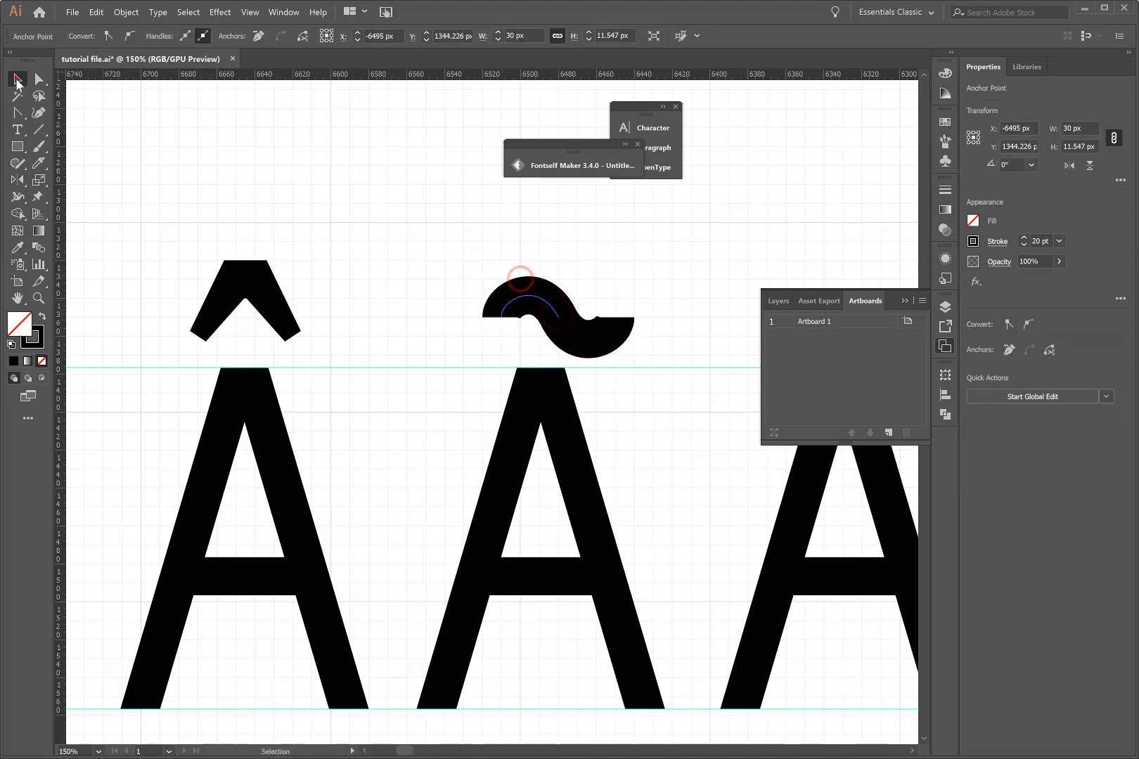
{"action": "left_click", "coordinate": [376, 203]}
Step: Extend the tilde's left end 10 px downward and its right end about 10 px upward with straight segments
{"action": "left_click_drag", "start_coordinate": [18, 112], "coordinate": [71, 114]}
{"action": "left_click_drag", "start_coordinate": [501, 317], "coordinate": [503, 338]}
{"action": "left_click", "coordinate": [503, 336]}
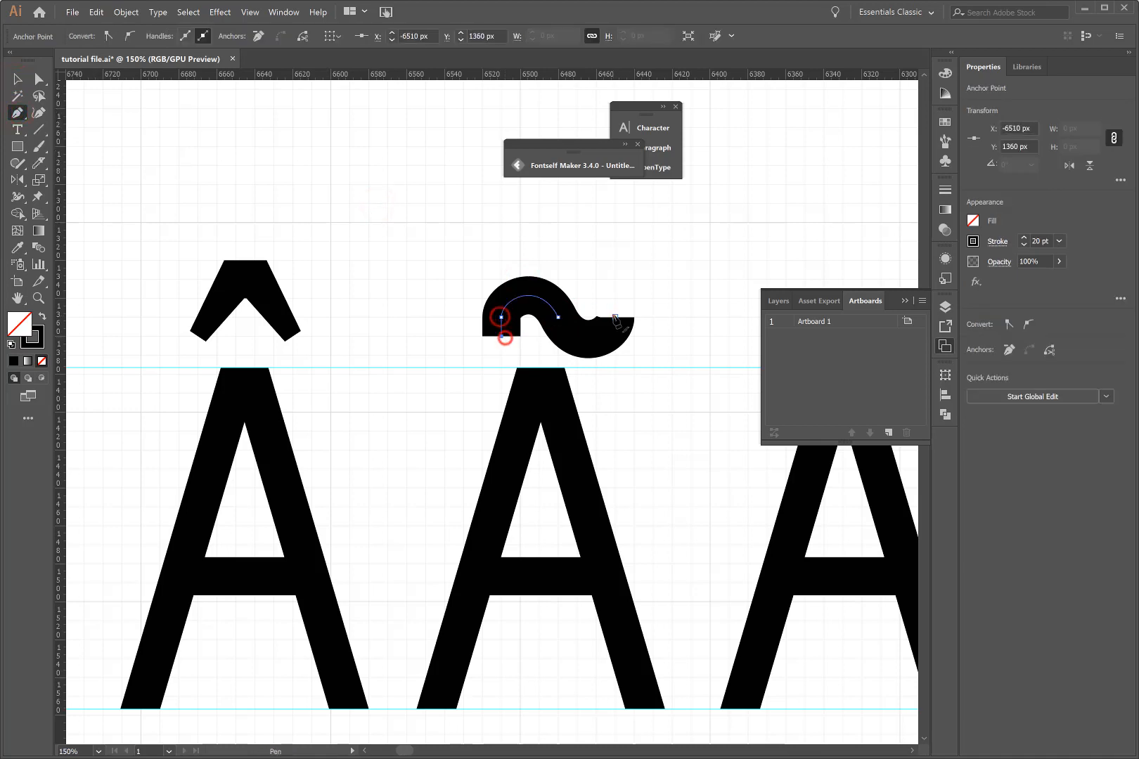
{"action": "left_click", "coordinate": [615, 318]}
{"action": "left_click", "coordinate": [615, 301]}
{"action": "left_click", "coordinate": [16, 75]}
{"action": "left_click", "coordinate": [266, 120]}
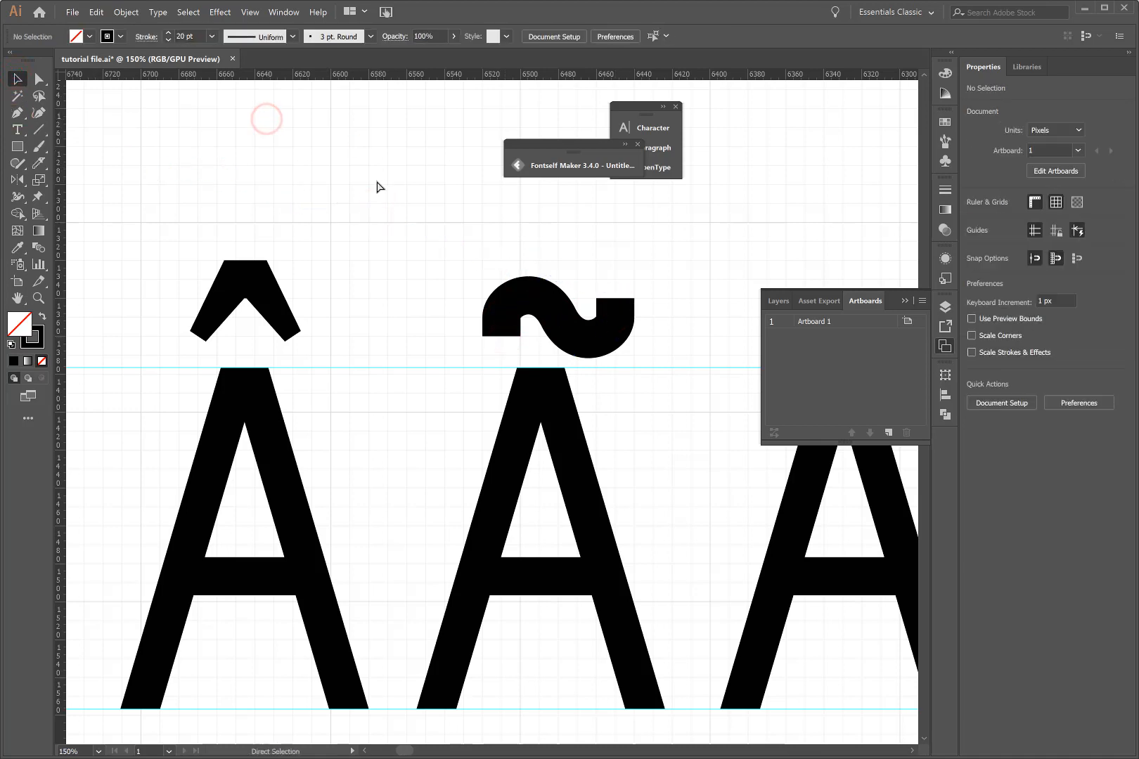
Step: Undo the straight extensions at both ends of the tilde
{"action": "key", "text": "ctrl+z"}
{"action": "key", "text": "ctrl+z"}
{"action": "key", "text": "ctrl+z"}
Step: Lower the tilde's left end anchor to Y 1360 px and adjust its curve handle with Direct Selection
{"action": "left_click", "coordinate": [39, 79]}
{"action": "left_click_drag", "start_coordinate": [500, 317], "coordinate": [500, 337]}
{"action": "left_click_drag", "start_coordinate": [499, 317], "coordinate": [501, 298]}
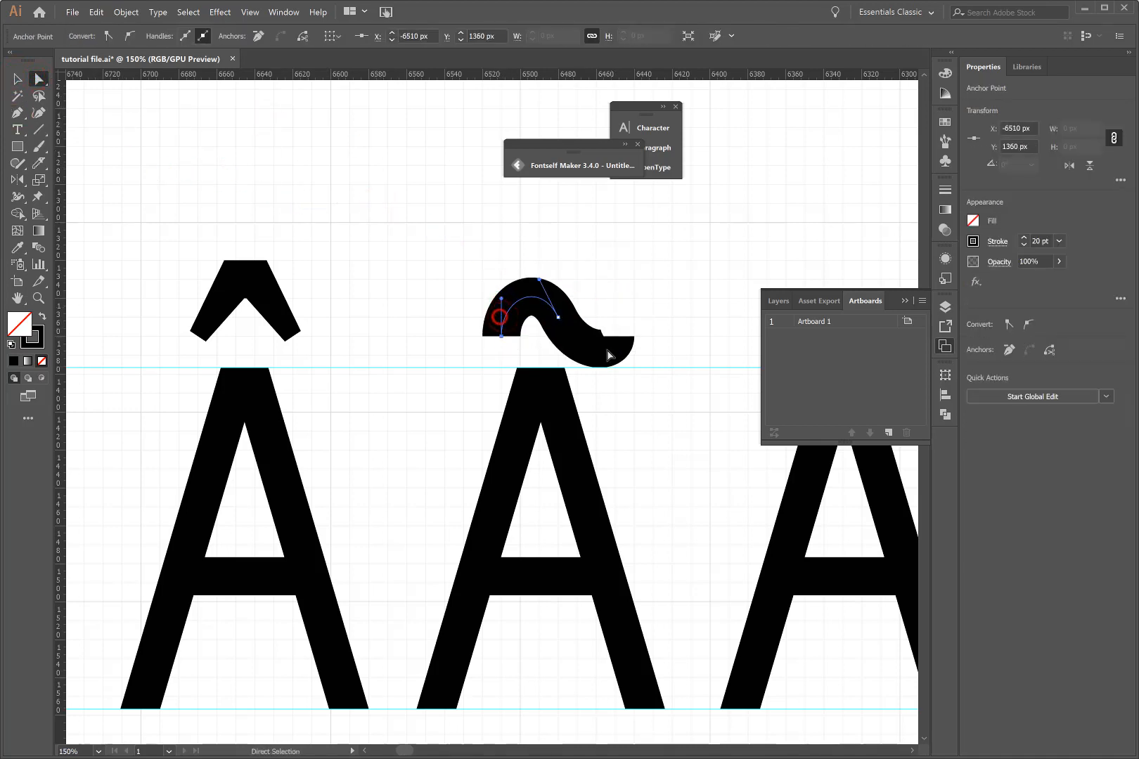
Step: Adjust the end anchor and curve handles of the tilde's right half to make a rounded lower arch
{"action": "left_click", "coordinate": [610, 341]}
{"action": "left_click_drag", "start_coordinate": [615, 336], "coordinate": [615, 317]}
{"action": "left_click_drag", "start_coordinate": [615, 299], "coordinate": [615, 280]}
{"action": "left_click_drag", "start_coordinate": [615, 336], "coordinate": [615, 355]}
{"action": "left_click_drag", "start_coordinate": [577, 355], "coordinate": [558, 355]}
{"action": "left_click", "coordinate": [637, 300]}
{"action": "left_click", "coordinate": [562, 317]}
{"action": "left_click", "coordinate": [520, 280]}
{"action": "left_click", "coordinate": [669, 331]}
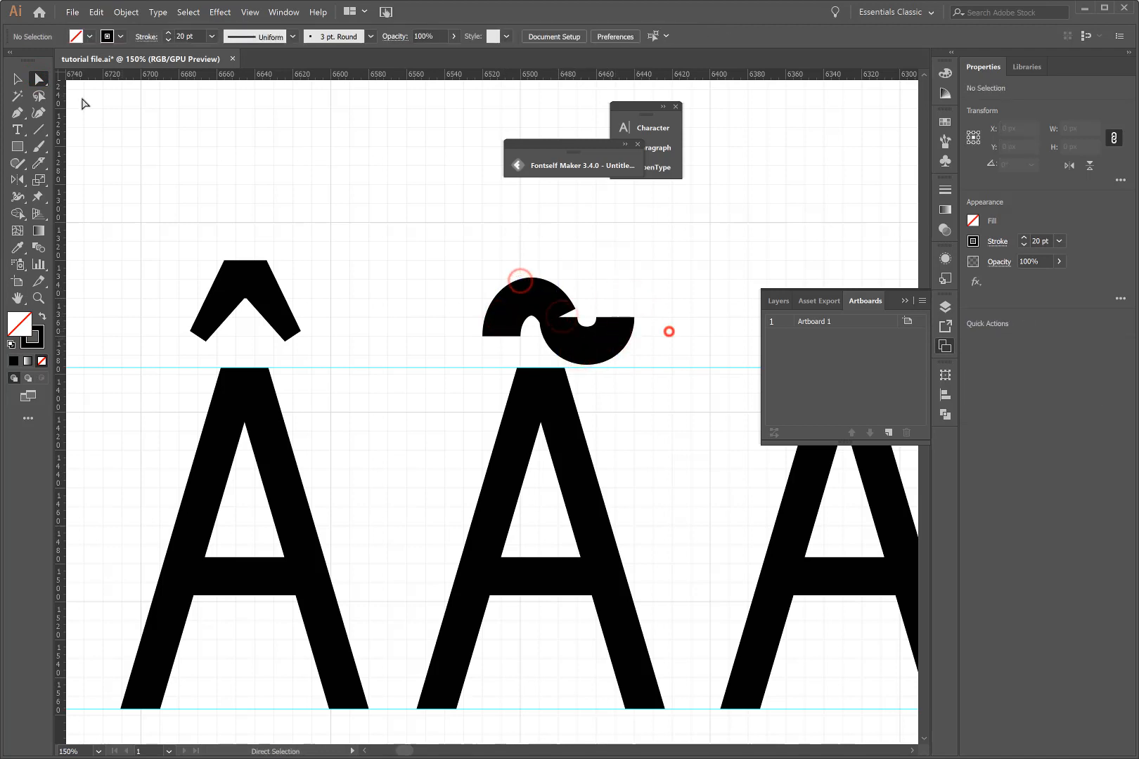
Step: Delete the tilde's left arch and replace it with a copy of the right arch reflected across the vertical axis
{"action": "scroll", "coordinate": [84, 104], "scroll_direction": "right", "scroll_amount": 1}
{"action": "left_click", "coordinate": [18, 78]}
{"action": "left_click", "coordinate": [500, 340]}
{"action": "key", "text": "Delete"}
{"action": "left_click", "coordinate": [592, 345]}
{"action": "key", "text": "o"}
{"action": "left_click", "coordinate": [523, 315], "text": "alt"}
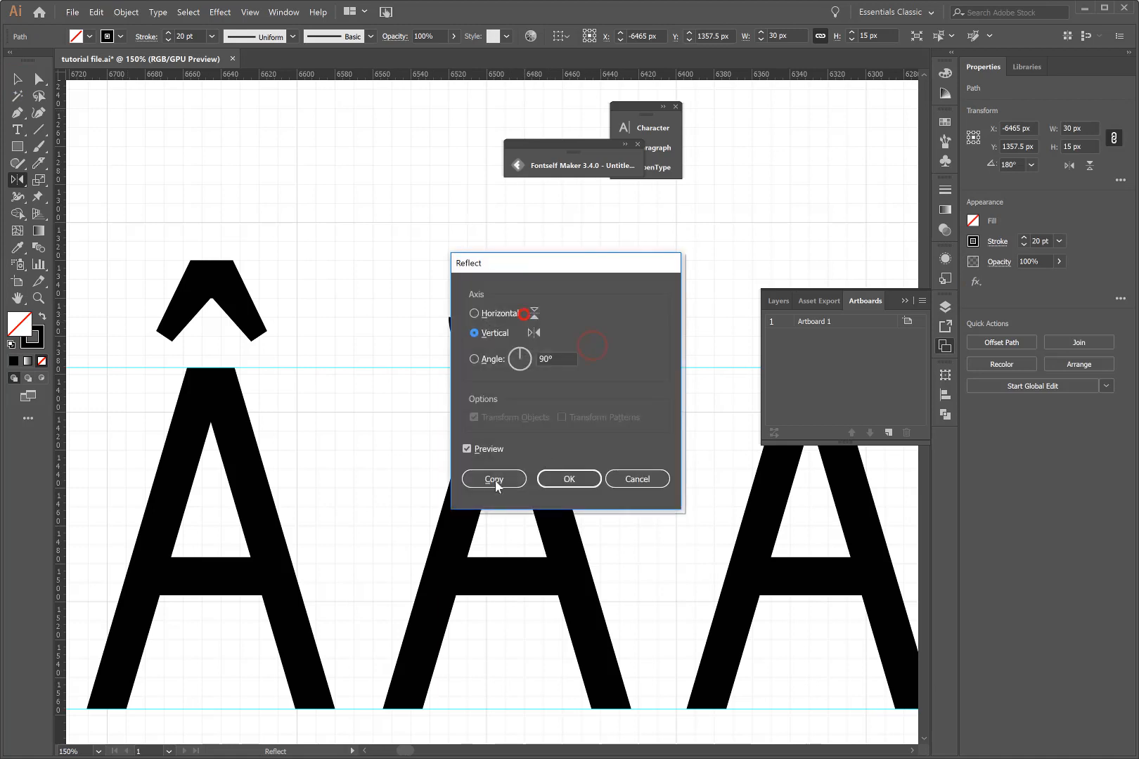
{"action": "left_click", "coordinate": [495, 481]}
Step: Rotate the reflected copy into an upper arch, then rotate the whole tilde slightly above the fourth A
{"action": "left_click", "coordinate": [17, 79]}
{"action": "left_click", "coordinate": [490, 346]}
{"action": "left_click_drag", "start_coordinate": [529, 310], "coordinate": [509, 292]}
{"action": "left_click", "coordinate": [585, 290]}
{"action": "left_click_drag", "start_coordinate": [625, 351], "coordinate": [496, 302]}
{"action": "left_click_drag", "start_coordinate": [582, 284], "coordinate": [559, 271]}
{"action": "left_click", "coordinate": [619, 306]}
Step: Delete the whole tilde above the fourth A
{"action": "key", "text": "ctrl+minus"}
{"action": "key", "text": "ctrl+plus"}
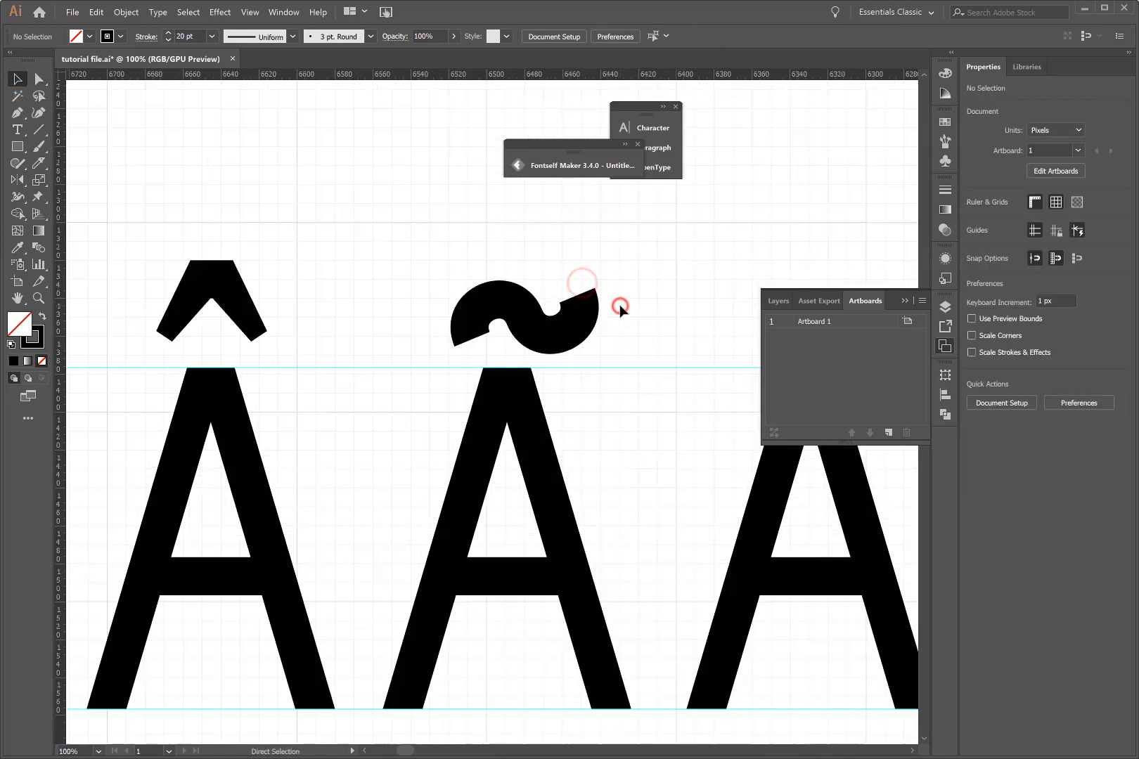
{"action": "key", "text": "ctrl+z"}
{"action": "left_click_drag", "start_coordinate": [614, 334], "coordinate": [449, 259]}
{"action": "key", "text": "Delete"}
Step: Switch to Chrome and examine the Ã in the compact table of Wikipedia's Latin-1 Supplement page
{"action": "left_click", "coordinate": [22, 111]}
{"action": "key", "text": "super"}
{"action": "left_click", "coordinate": [328, 748]}
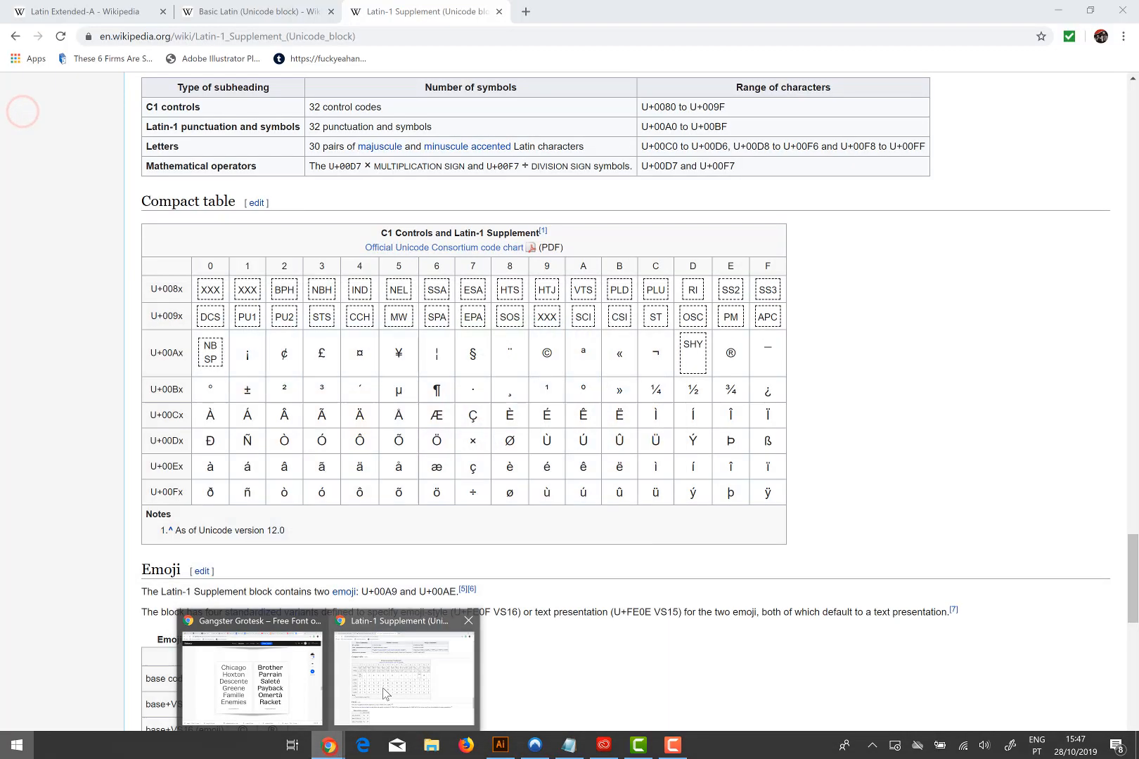
{"action": "left_click", "coordinate": [383, 689]}
{"action": "left_click", "coordinate": [331, 428]}
{"action": "left_click", "coordinate": [323, 409]}
Step: Switch to Illustrator, paste the Ã as area text and place it below the fourth A as a reference
{"action": "left_click", "coordinate": [494, 750]}
{"action": "left_click", "coordinate": [17, 129]}
{"action": "key", "text": "ctrl+minus"}
{"action": "key", "text": "ctrl+minus"}
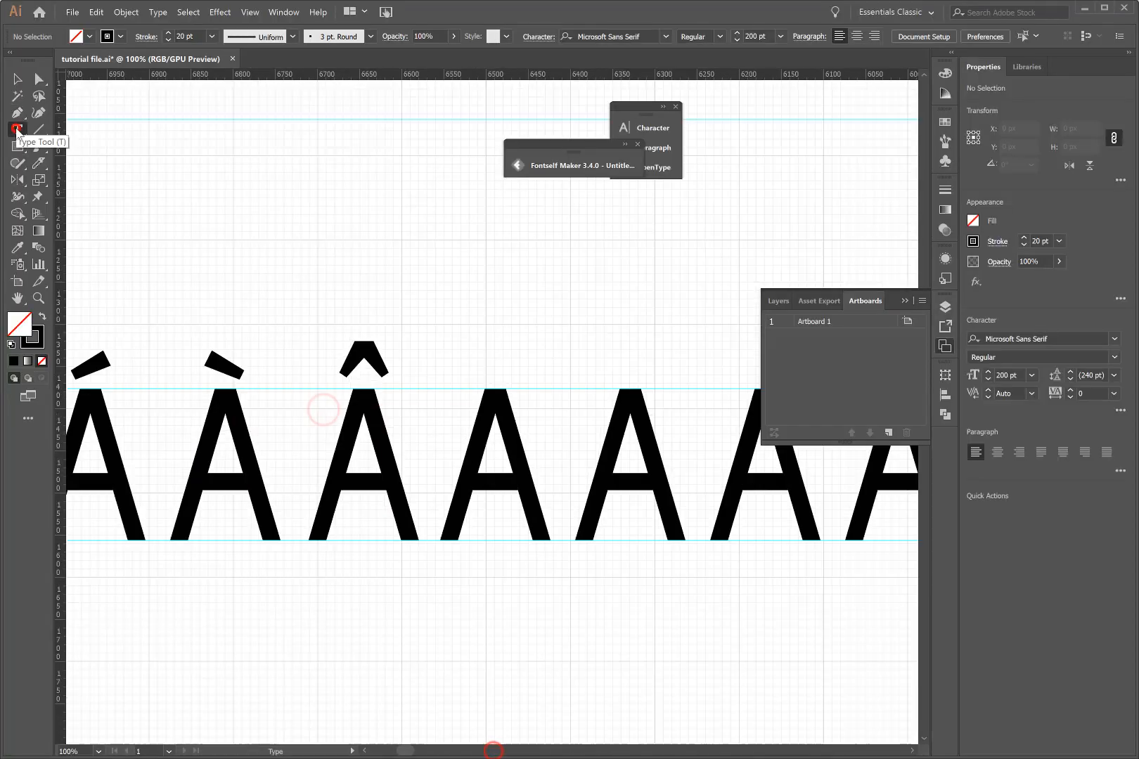
{"action": "key", "text": "ctrl+minus"}
{"action": "left_click_drag", "start_coordinate": [302, 529], "coordinate": [771, 694]}
{"action": "key", "text": "ctrl+v"}
{"action": "left_click", "coordinate": [18, 78]}
{"action": "left_click", "coordinate": [473, 527]}
{"action": "left_click_drag", "start_coordinate": [346, 590], "coordinate": [510, 629]}
{"action": "left_click", "coordinate": [519, 374]}
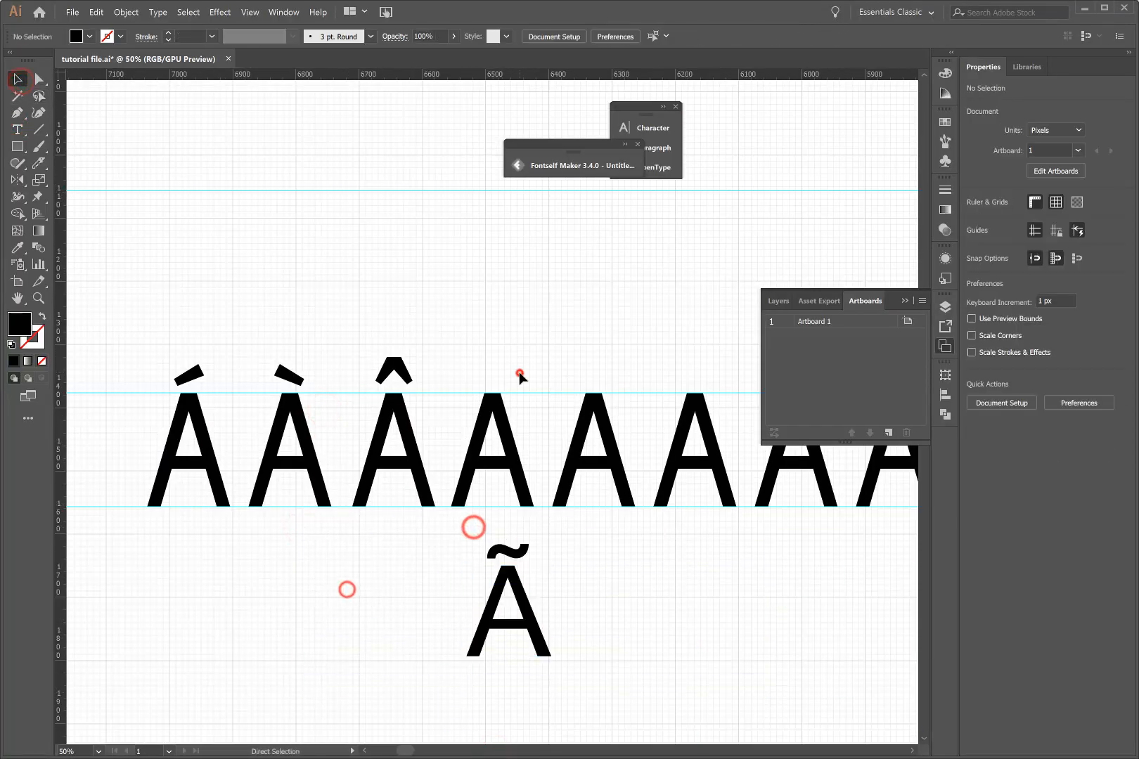
Step: Draw a small curved arch above the fourth A with the Pen tool and sample the circumflex's 20 pt stroke onto it
{"action": "key", "text": "ctrl+plus"}
{"action": "key", "text": "p"}
{"action": "left_click", "coordinate": [455, 334]}
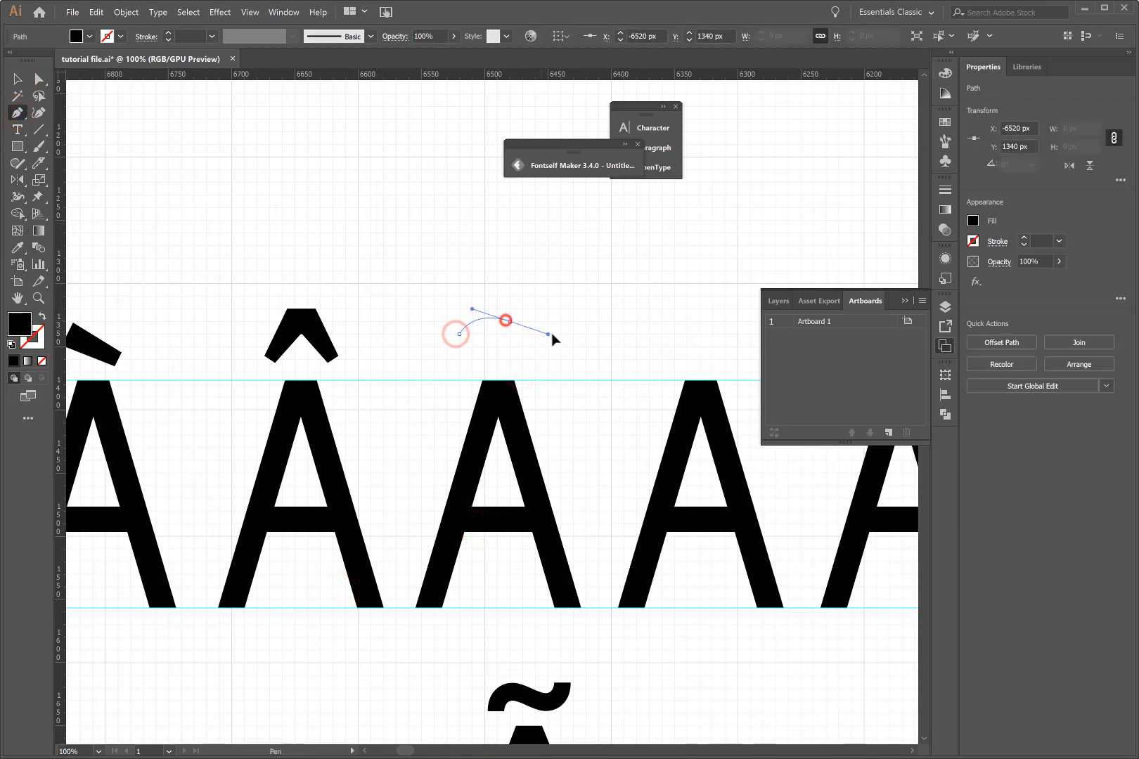
{"action": "left_click_drag", "start_coordinate": [552, 340], "coordinate": [560, 347]}
{"action": "left_click", "coordinate": [17, 248]}
{"action": "left_click", "coordinate": [297, 316]}
{"action": "left_click", "coordinate": [39, 79]}
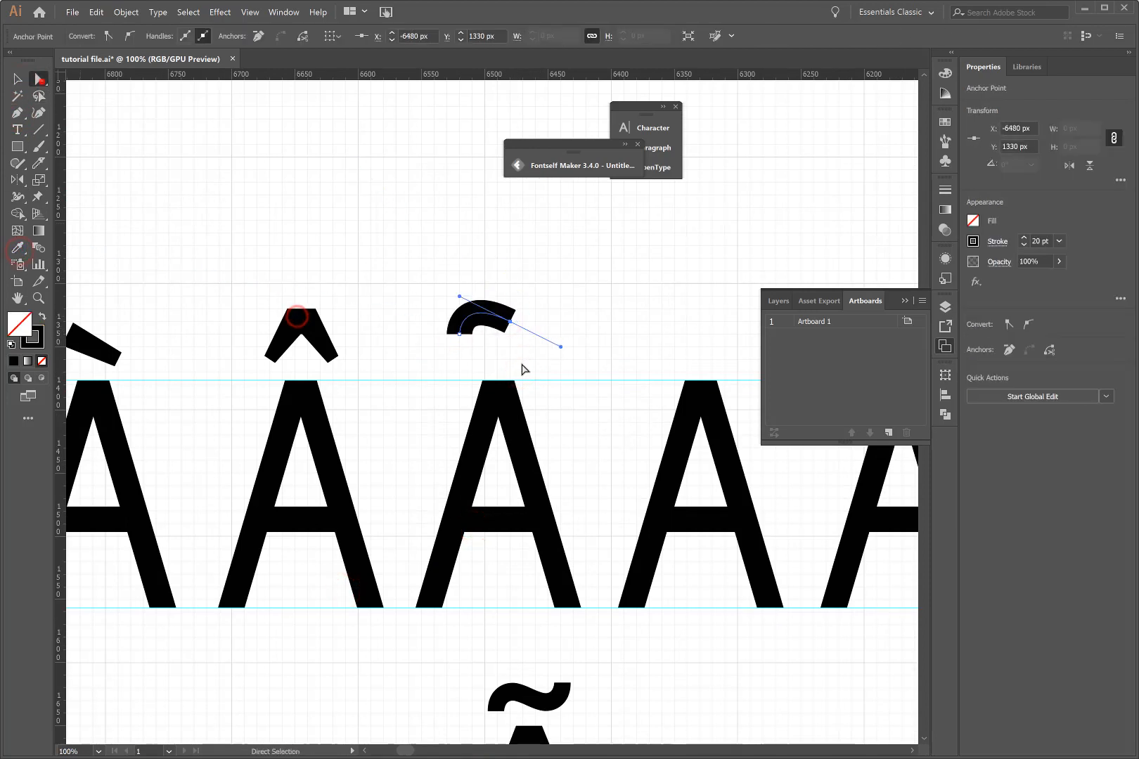
Step: Steepen the direction handle at the arch's right anchor point, undoing the stray adjustments
{"action": "left_click_drag", "start_coordinate": [467, 342], "coordinate": [468, 345]}
{"action": "key", "text": "ctrl+z"}
{"action": "left_click", "coordinate": [535, 343]}
{"action": "left_click", "coordinate": [508, 321]}
{"action": "left_click_drag", "start_coordinate": [460, 296], "coordinate": [466, 289]}
{"action": "left_click", "coordinate": [552, 321]}
{"action": "key", "text": "ctrl+z"}
Step: Turn off grid snapping and adjust the curve at the arch's left end with the Anchor Point tool
{"action": "left_click", "coordinate": [250, 16]}
{"action": "left_click", "coordinate": [328, 456]}
{"action": "left_click_drag", "start_coordinate": [18, 112], "coordinate": [78, 164]}
{"action": "left_click_drag", "start_coordinate": [459, 335], "coordinate": [460, 355]}
{"action": "mouse_move", "coordinate": [459, 355]}
{"action": "left_mouse_down"}
{"action": "mouse_move", "coordinate": [458, 295]}
{"action": "mouse_move", "coordinate": [459, 333]}
{"action": "left_mouse_up"}
{"action": "left_click", "coordinate": [482, 336]}
{"action": "left_click", "coordinate": [42, 81]}
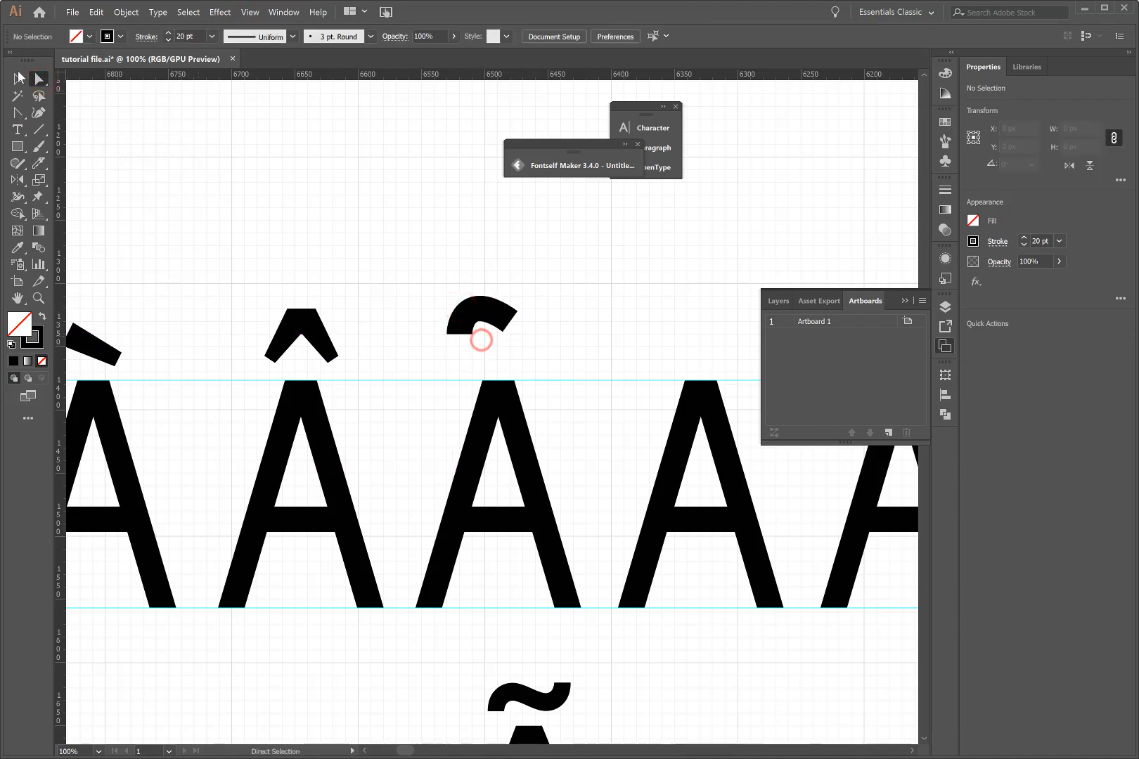
Step: Duplicate the arch in place and rotate the copy 180 degrees
{"action": "left_click", "coordinate": [18, 78]}
{"action": "left_click", "coordinate": [520, 325]}
{"action": "left_click", "coordinate": [523, 302]}
{"action": "left_click", "coordinate": [507, 319]}
{"action": "key", "text": "ctrl+c"}
{"action": "key", "text": "ctrl+f"}
{"action": "left_click_drag", "start_coordinate": [522, 303], "coordinate": [445, 340]}
Step: Join the rotated copy to the first arch as a tilde and group the two halves above the fourth A
{"action": "left_click_drag", "start_coordinate": [494, 332], "coordinate": [478, 298]}
{"action": "left_click", "coordinate": [565, 382]}
{"action": "key", "text": "shift+Down"}
{"action": "key", "text": "shift+Left"}
{"action": "key", "text": "ctrl+g"}
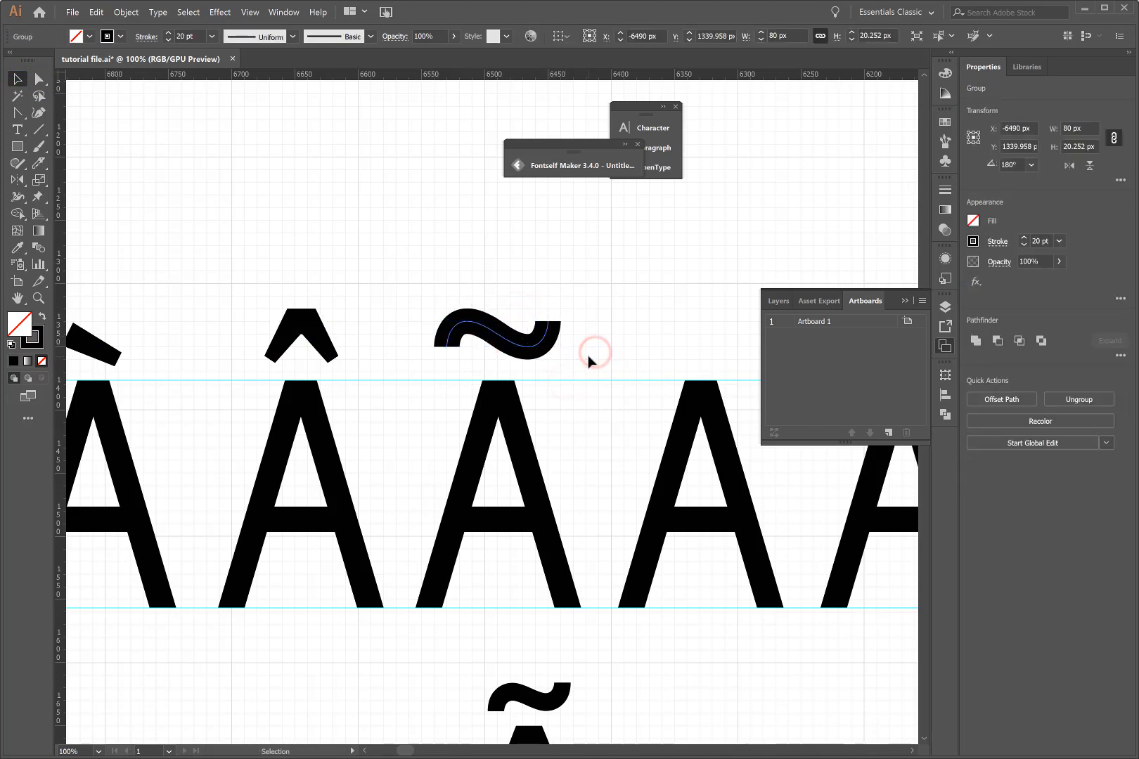
Step: Group the parts of the fourth A and align the tilde's horizontal centre with it
{"action": "left_click_drag", "start_coordinate": [577, 537], "coordinate": [440, 468]}
{"action": "key", "text": "ctrl+g"}
{"action": "left_click", "coordinate": [517, 346], "text": "shift"}
{"action": "left_click", "coordinate": [1021, 341]}
{"action": "left_click", "coordinate": [709, 292]}
Step: Create a black-filled 20 × 20 px circle without a stroke above the fifth A
{"action": "key", "text": "ctrl+minus"}
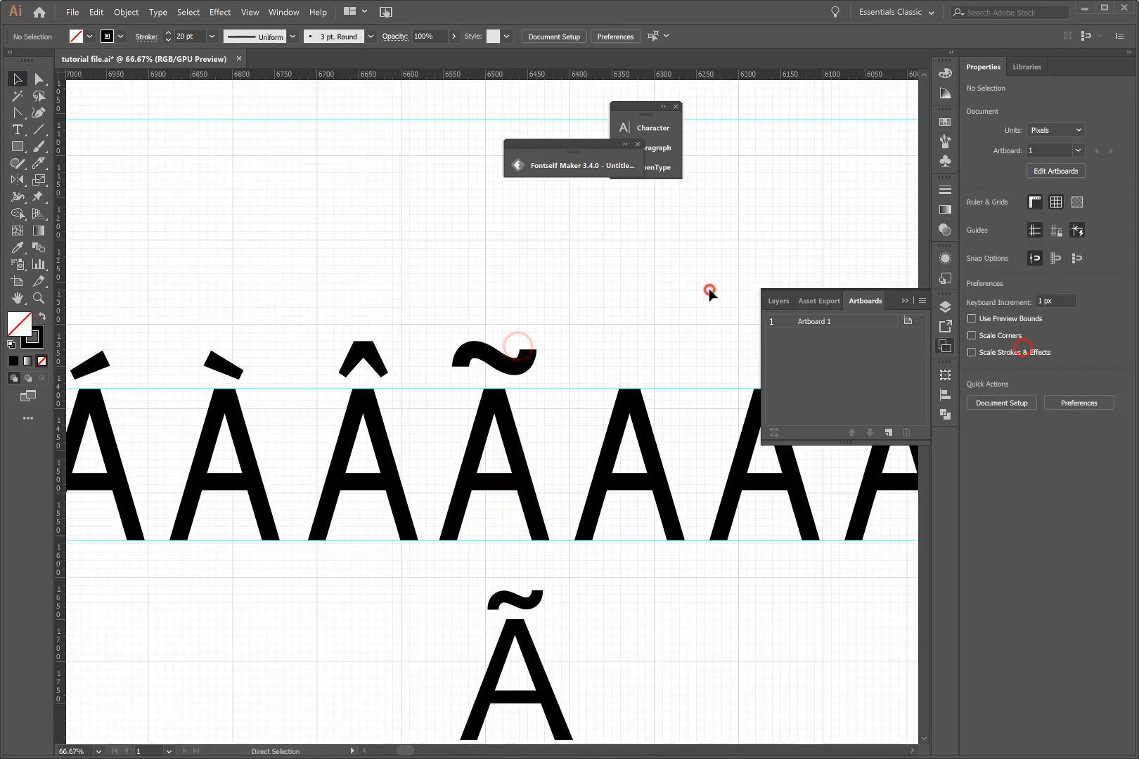
{"action": "key", "text": "ctrl+minus"}
{"action": "key", "text": "ctrl+equal"}
{"action": "left_click", "coordinate": [506, 750]}
{"action": "mouse_move", "coordinate": [16, 146]}
{"action": "left_mouse_down"}
{"action": "mouse_move", "coordinate": [105, 189]}
{"action": "mouse_move", "coordinate": [81, 180]}
{"action": "left_mouse_up"}
{"action": "left_click", "coordinate": [42, 316]}
{"action": "left_click", "coordinate": [548, 365]}
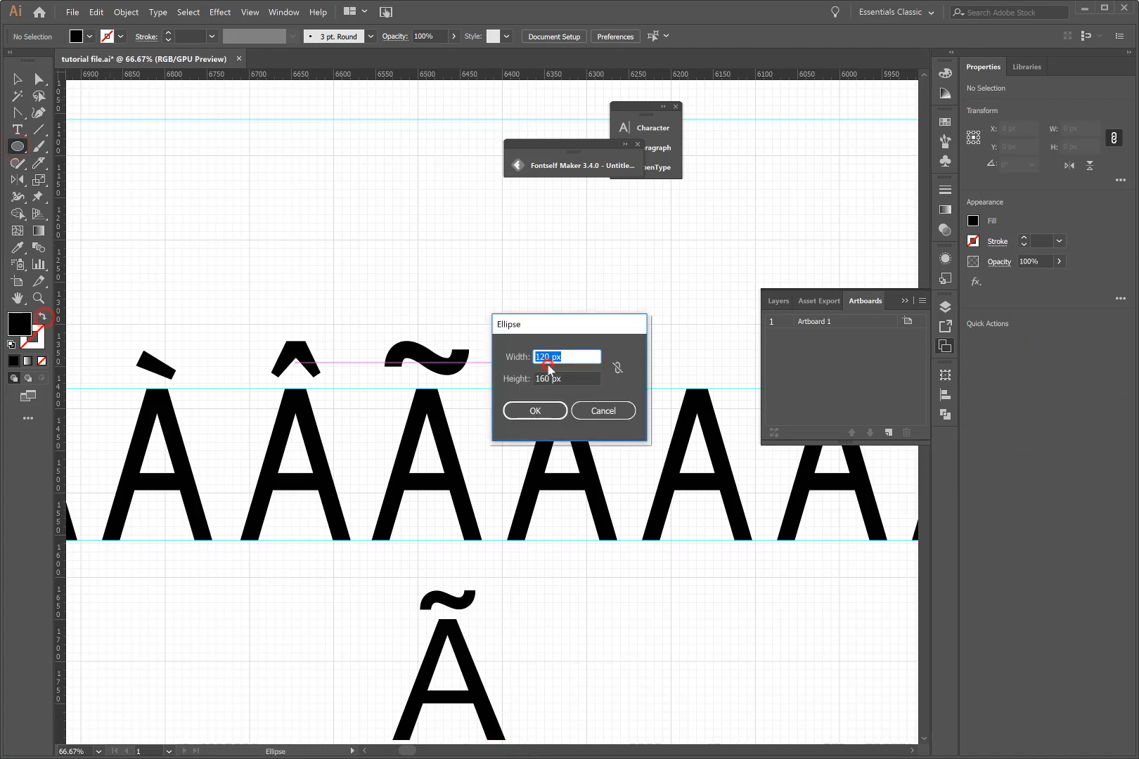
{"action": "type", "text": "20"}
{"action": "key", "text": "Tab"}
{"action": "type", "text": "20"}
{"action": "key", "text": "Return"}
Step: Duplicate the dot beside the first one above the fifth A and group both as a diaeresis
{"action": "left_click", "coordinate": [17, 79]}
{"action": "left_click", "coordinate": [585, 368]}
{"action": "left_click_drag", "start_coordinate": [560, 373], "coordinate": [588, 367]}
{"action": "left_click", "coordinate": [622, 361]}
{"action": "left_click_drag", "start_coordinate": [614, 368], "coordinate": [524, 357]}
{"action": "key", "text": "ctrl+g"}
Step: Group the parts of the fifth A and centre the diaeresis horizontally above it
{"action": "left_click", "coordinate": [625, 479]}
{"action": "left_click_drag", "start_coordinate": [626, 495], "coordinate": [576, 478]}
{"action": "mouse_move", "coordinate": [598, 367]}
{"action": "left_mouse_down"}
{"action": "mouse_move", "coordinate": [512, 354]}
{"action": "mouse_move", "coordinate": [570, 395]}
{"action": "left_mouse_up"}
{"action": "left_click", "coordinate": [1022, 343]}
{"action": "left_click", "coordinate": [705, 622]}
Step: Draw an unfilled circle about 63 px wide on top of the sixth A and set its stroke to 20 pt
{"action": "scroll", "coordinate": [706, 623], "scroll_direction": "right", "scroll_amount": 3}
{"action": "left_click", "coordinate": [18, 146]}
{"action": "left_click", "coordinate": [18, 78]}
{"action": "key", "text": "shift+x"}
{"action": "left_click", "coordinate": [1057, 240]}
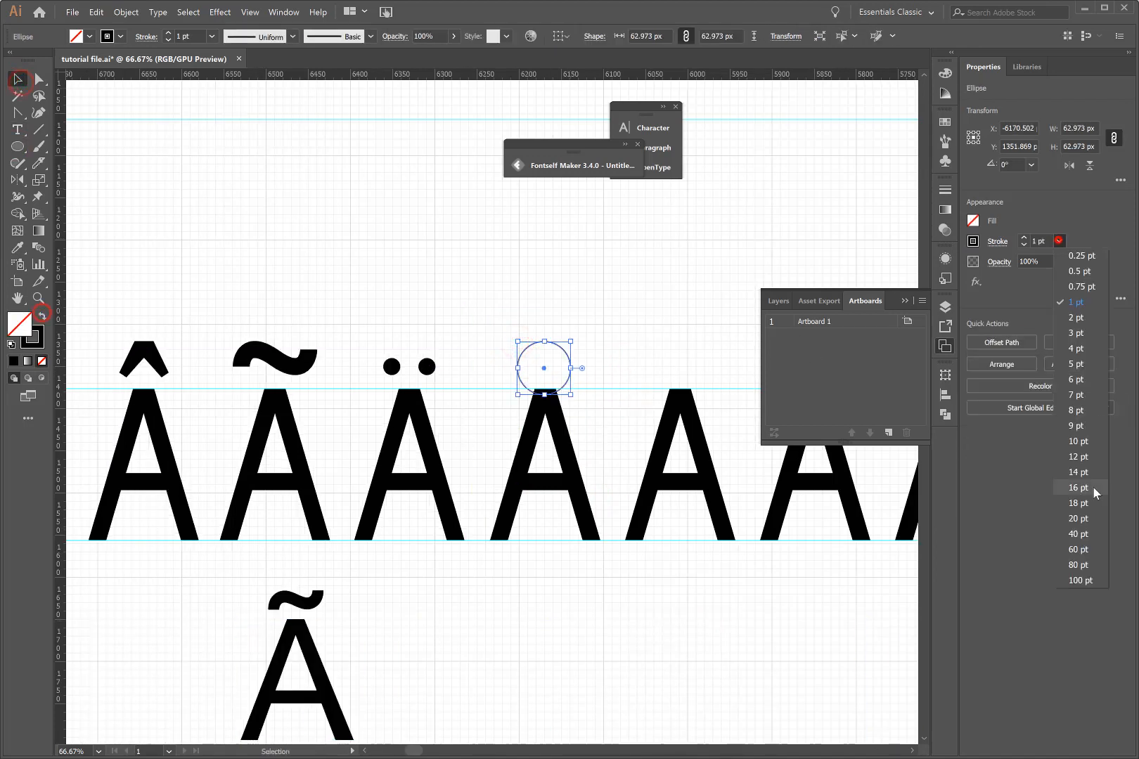
{"action": "left_click", "coordinate": [1085, 520]}
{"action": "left_click", "coordinate": [683, 317]}
Step: Scale the ring down so that it sits on the apex of the sixth A
{"action": "scroll", "coordinate": [675, 320], "scroll_direction": "right", "scroll_amount": 5}
{"action": "left_click", "coordinate": [468, 363]}
{"action": "left_click_drag", "start_coordinate": [468, 395], "coordinate": [461, 388]}
{"action": "left_click", "coordinate": [663, 460]}
Step: Shift the A's that follow the seventh one to the right to open a gap
{"action": "key", "text": "ctrl+minus"}
{"action": "key", "text": "ctrl+minus"}
{"action": "key", "text": "ctrl+minus"}
{"action": "left_click_drag", "start_coordinate": [709, 440], "coordinate": [594, 423]}
{"action": "left_click", "coordinate": [656, 524]}
Step: Bring the E from the lowest alphabet row over to the right side of the seventh A
{"action": "scroll", "coordinate": [655, 527], "scroll_direction": "right", "scroll_amount": 10}
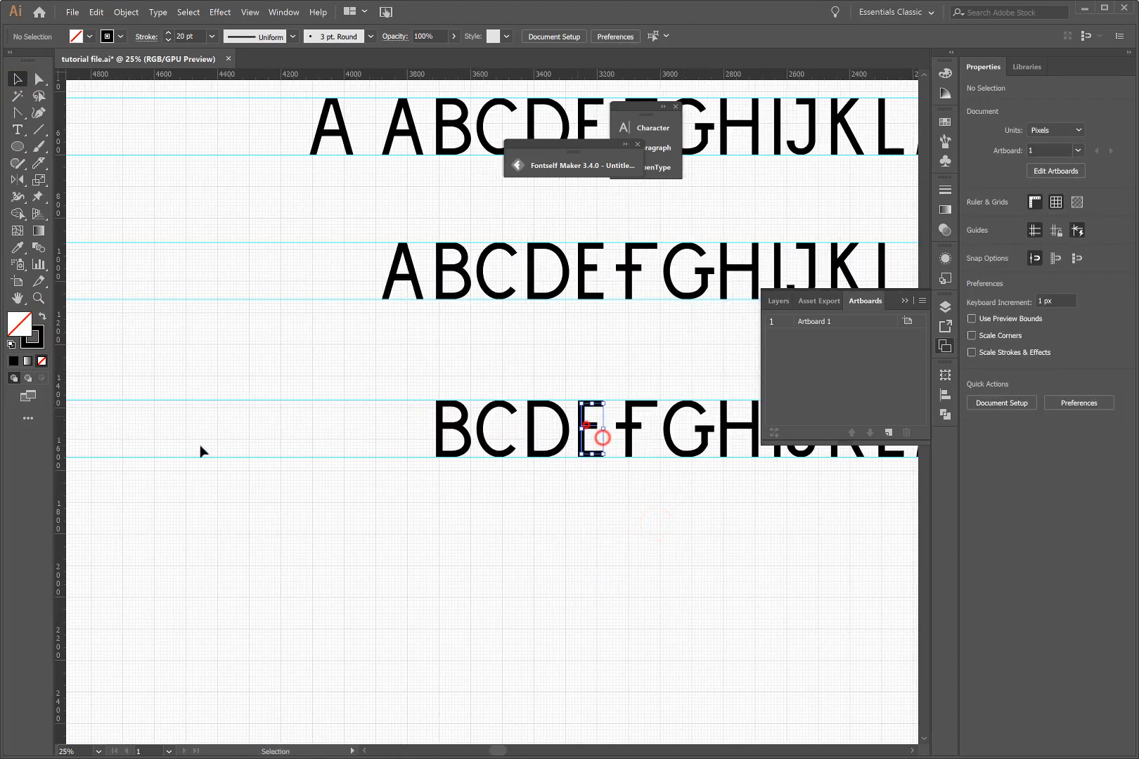
{"action": "left_click_drag", "start_coordinate": [200, 448], "coordinate": [168, 437]}
{"action": "scroll", "coordinate": [166, 439], "scroll_direction": "left", "scroll_amount": 8}
{"action": "left_click_drag", "start_coordinate": [598, 424], "coordinate": [164, 429]}
{"action": "key", "text": "ctrl+equal"}
{"action": "key", "text": "ctrl+equal"}
{"action": "key", "text": "ctrl+equal"}
{"action": "key", "text": "ctrl+equal"}
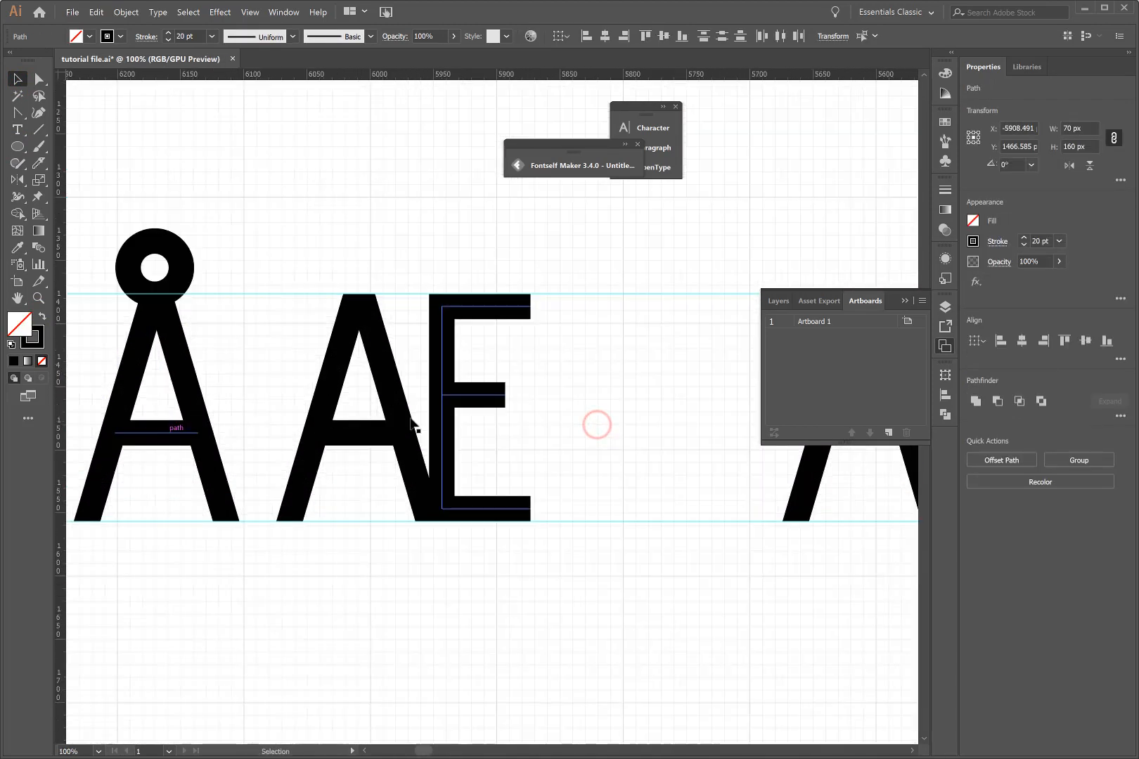
Step: Move the E left to overlap the right half of the seventh A and check the overlap in outline view
{"action": "left_click_drag", "start_coordinate": [479, 399], "coordinate": [359, 438]}
{"action": "key", "text": "ctrl+y"}
{"action": "key", "text": "ctrl+y"}
Step: Remove the seventh A's right leg by deleting its two bottom anchor points
{"action": "left_click", "coordinate": [338, 434]}
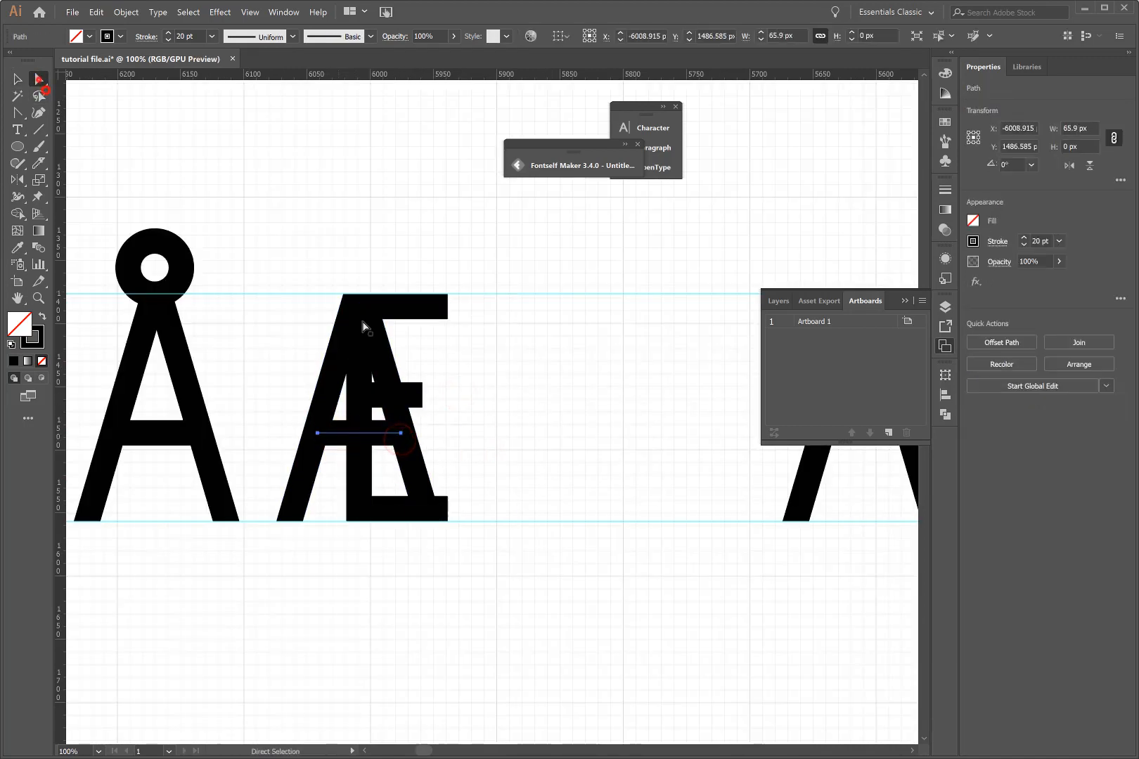
{"action": "left_click", "coordinate": [383, 356]}
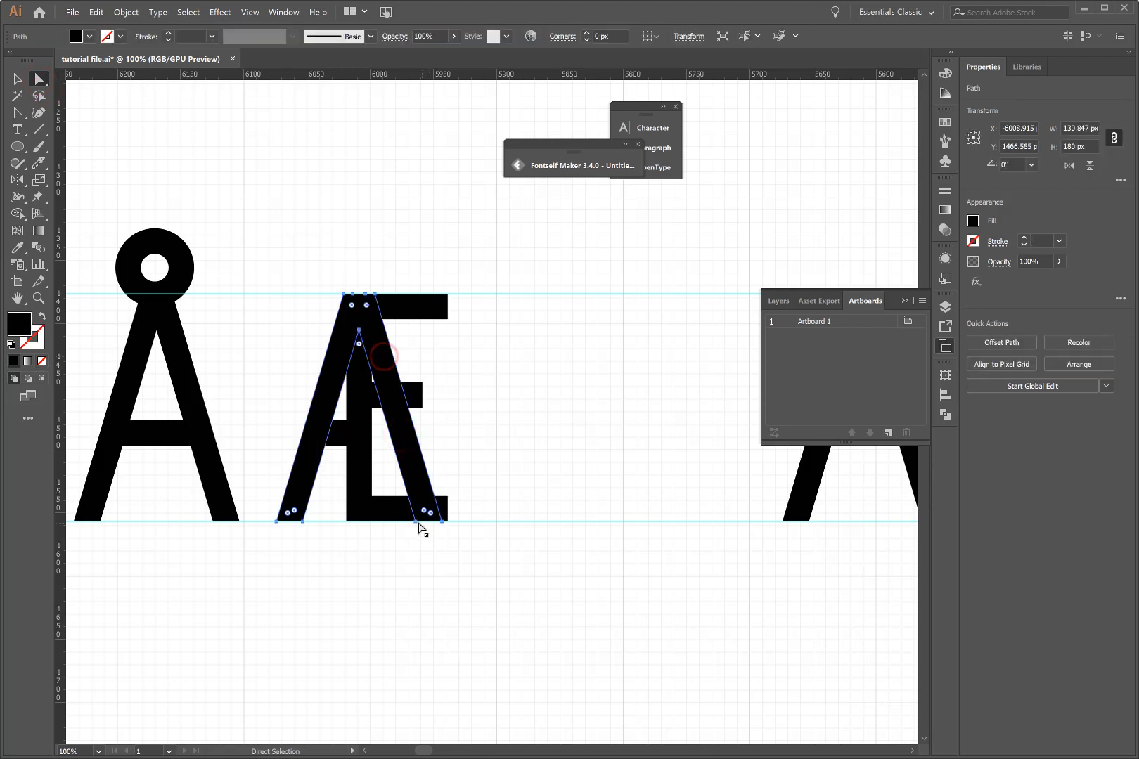
{"action": "left_click", "coordinate": [416, 522]}
{"action": "key", "text": "Delete"}
{"action": "left_click", "coordinate": [440, 523]}
{"action": "key", "text": "Delete"}
{"action": "left_click", "coordinate": [572, 400]}
Step: Select the E's strokes and nudge them right, away from the A's remaining leg
{"action": "left_click", "coordinate": [18, 79]}
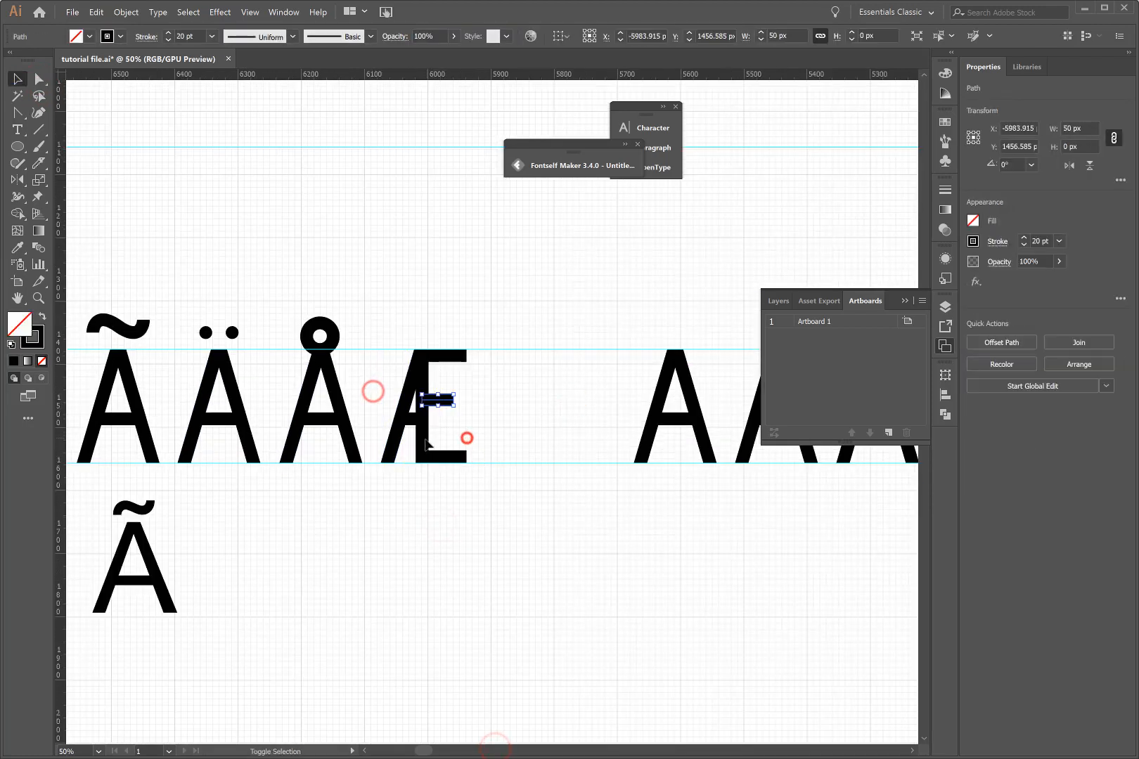
{"action": "left_click", "coordinate": [425, 441], "text": "shift"}
{"action": "key", "text": "shift+Right"}
{"action": "key", "text": "shift+Right"}
Step: Draw a horizontal line with the Pen tool to connect the A's apex to the E's upper arm
{"action": "key", "text": "ctrl+equal"}
{"action": "key", "text": "ctrl+equal"}
{"action": "left_click_drag", "start_coordinate": [17, 114], "coordinate": [63, 114]}
{"action": "left_click", "coordinate": [409, 308]}
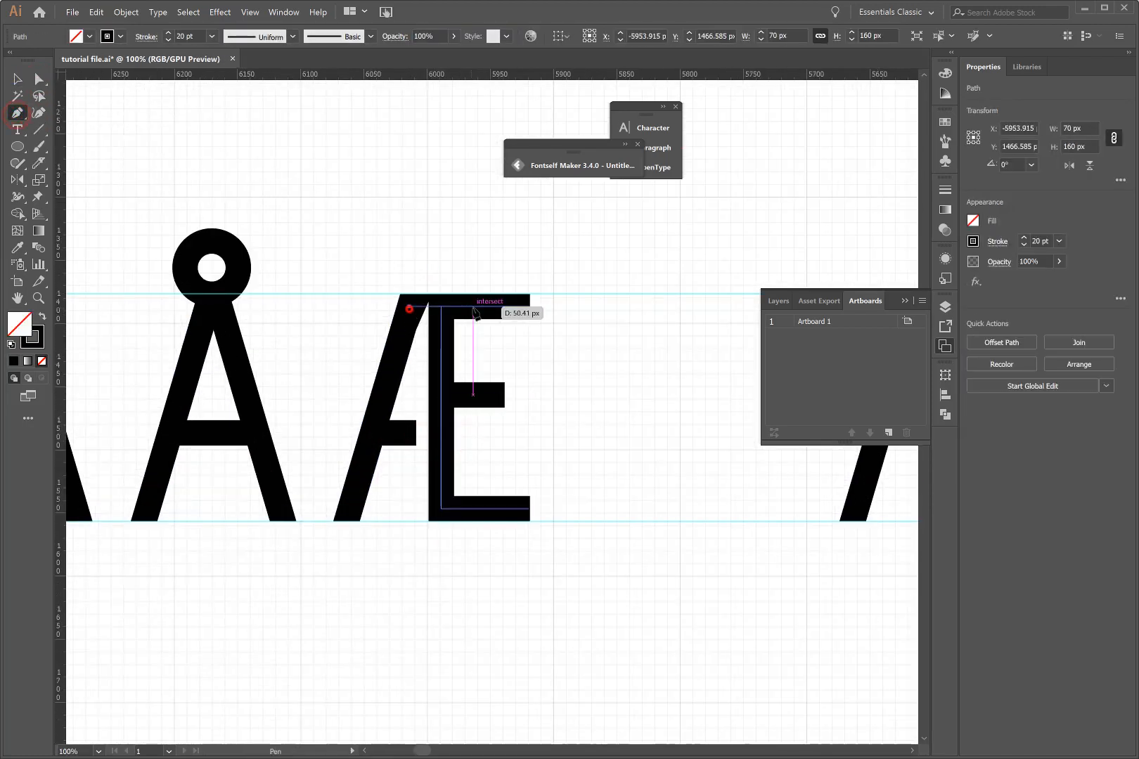
{"action": "left_click", "coordinate": [473, 307]}
{"action": "left_click", "coordinate": [19, 82]}
Step: Extend the right end of the A's crossbar to the stem of the E
{"action": "left_click", "coordinate": [38, 80]}
{"action": "left_click_drag", "start_coordinate": [415, 433], "coordinate": [432, 433]}
{"action": "left_click", "coordinate": [519, 464]}
{"action": "key", "text": "ctrl+minus"}
{"action": "key", "text": "ctrl+minus"}
Step: Delete the two surplus anchor points along the top edge of the Æ's slanted leg
{"action": "left_click", "coordinate": [453, 367]}
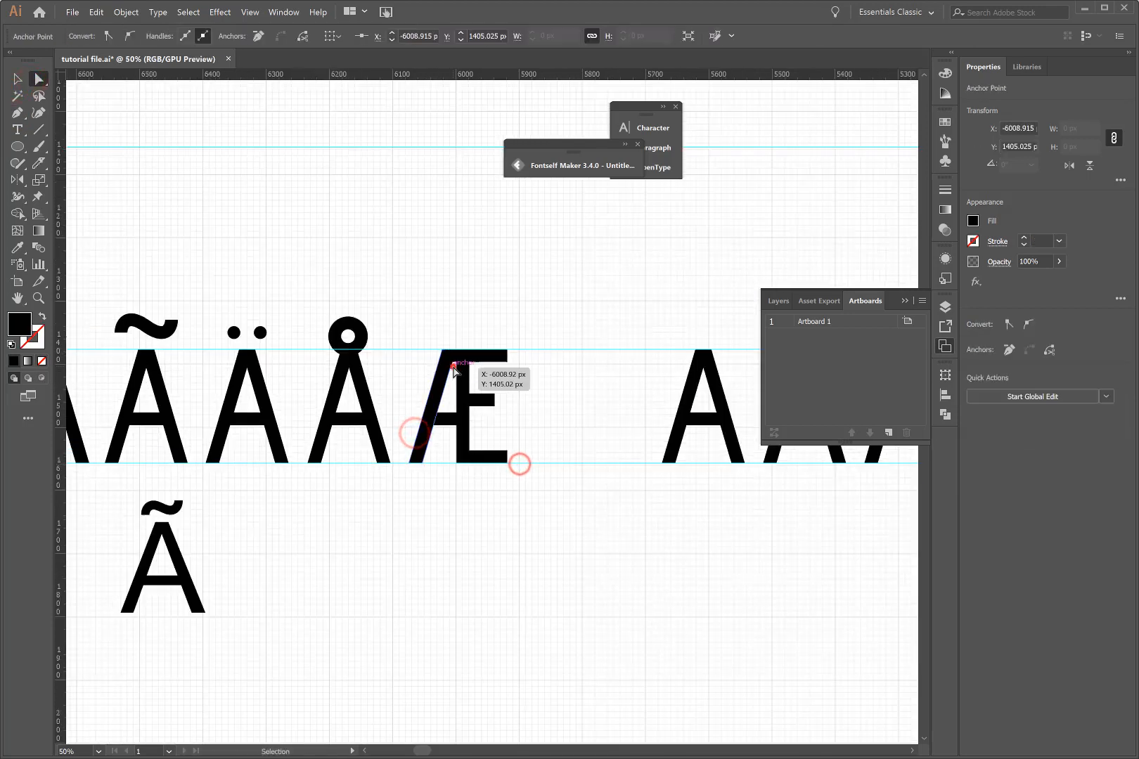
{"action": "key", "text": "ctrl+equal"}
{"action": "key", "text": "ctrl+equal"}
{"action": "key", "text": "ctrl+equal"}
{"action": "key", "text": "ctrl+equal"}
{"action": "key", "text": "ctrl+equal"}
{"action": "left_click", "coordinate": [535, 298]}
{"action": "key", "text": "Delete"}
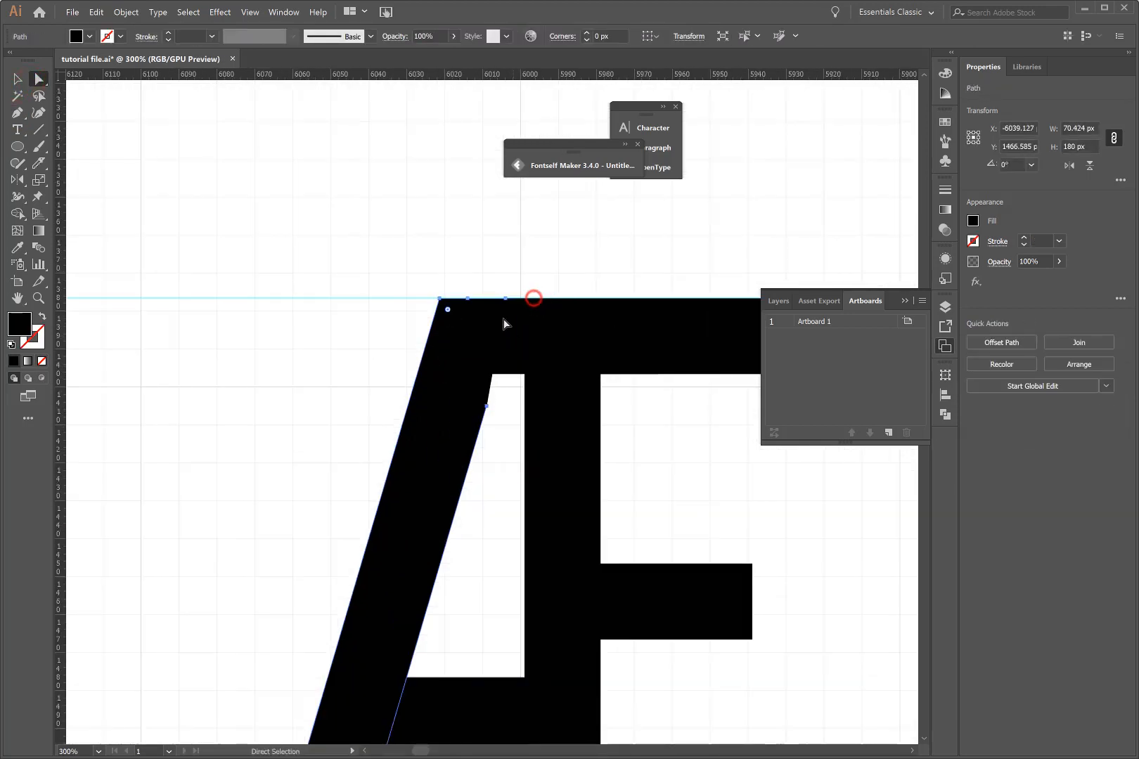
{"action": "left_click", "coordinate": [505, 299]}
{"action": "key", "text": "Delete"}
{"action": "left_click", "coordinate": [655, 411]}
{"action": "key", "text": "ctrl+minus"}
{"action": "key", "text": "ctrl+minus"}
{"action": "key", "text": "ctrl+minus"}
{"action": "key", "text": "ctrl+minus"}
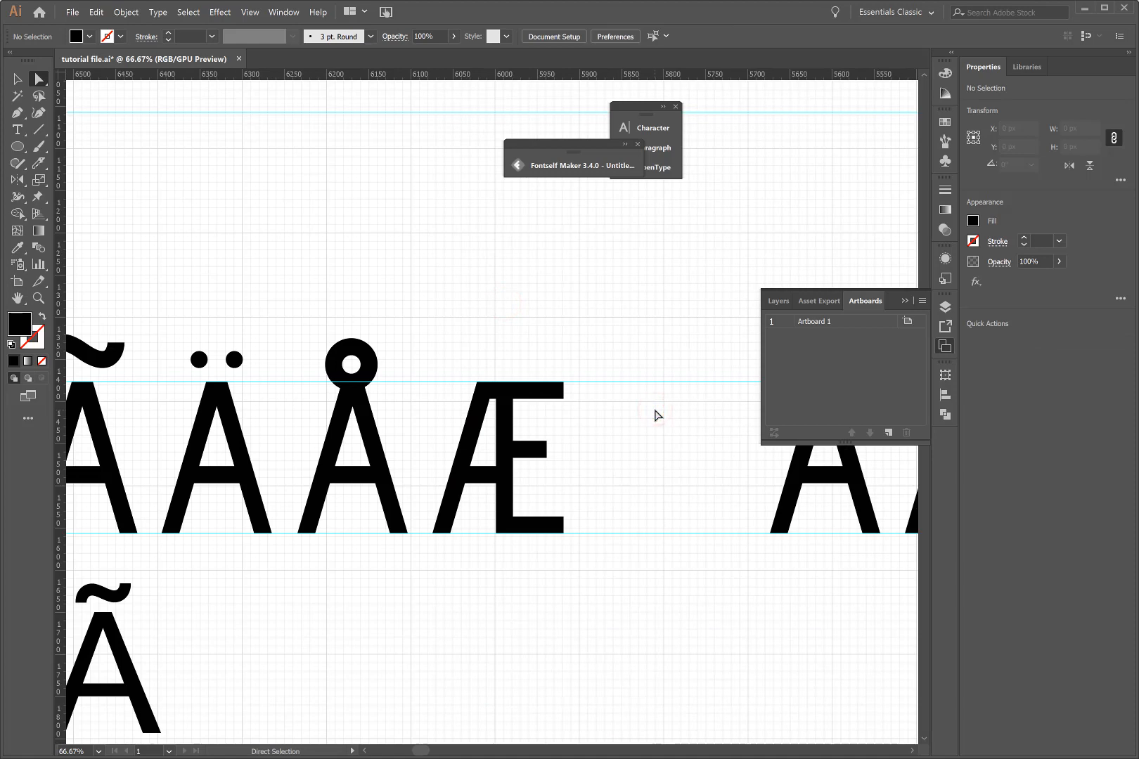
Step: Examine the join between the slanted leg and the upper arm of the Æ up close
{"action": "left_click", "coordinate": [486, 403]}
{"action": "key", "text": "ctrl+equal"}
{"action": "key", "text": "ctrl+equal"}
{"action": "key", "text": "ctrl+equal"}
{"action": "key", "text": "ctrl+equal"}
{"action": "left_click", "coordinate": [613, 430]}
{"action": "key", "text": "ctrl+minus"}
{"action": "key", "text": "ctrl+minus"}
{"action": "key", "text": "ctrl+minus"}
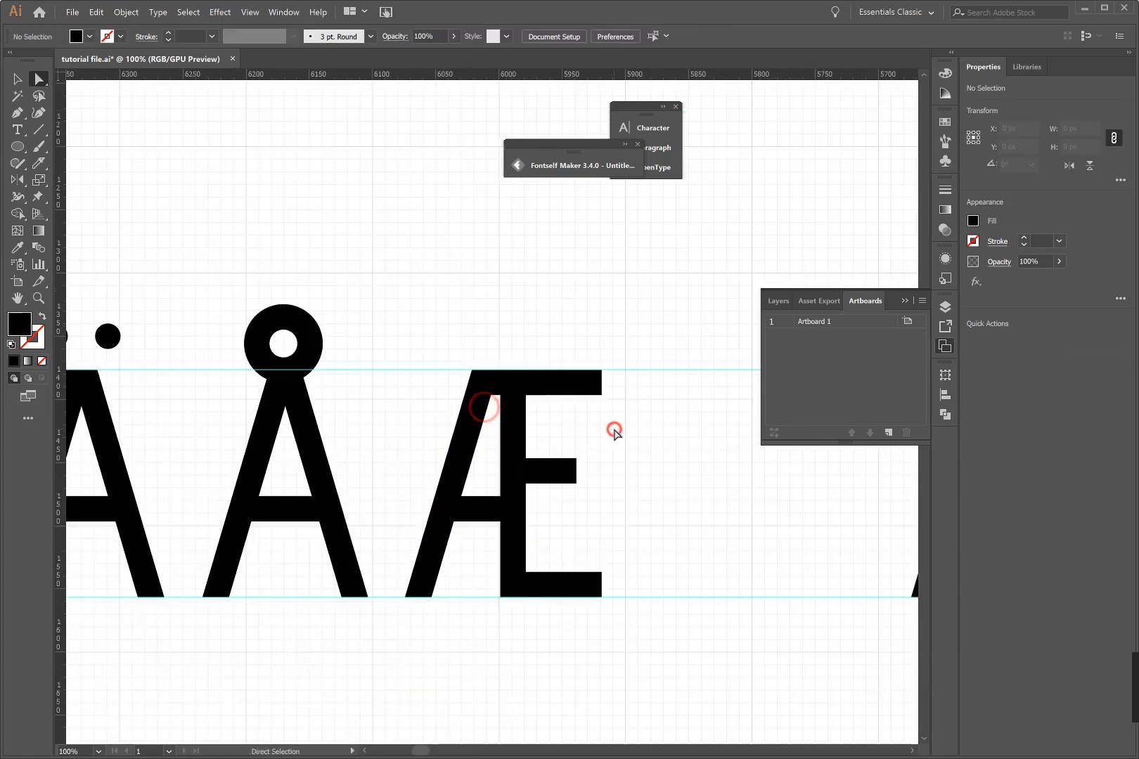
Step: Move the four remaining A's left so they follow directly after the Æ
{"action": "scroll", "coordinate": [611, 450], "scroll_direction": "right", "scroll_amount": 2}
{"action": "key", "text": "v"}
{"action": "key", "text": "ctrl+minus"}
{"action": "key", "text": "ctrl+minus"}
{"action": "key", "text": "ctrl+minus"}
{"action": "scroll", "coordinate": [653, 509], "scroll_direction": "right", "scroll_amount": 2}
{"action": "left_click_drag", "start_coordinate": [744, 454], "coordinate": [463, 409]}
{"action": "left_click_drag", "start_coordinate": [513, 441], "coordinate": [426, 440]}
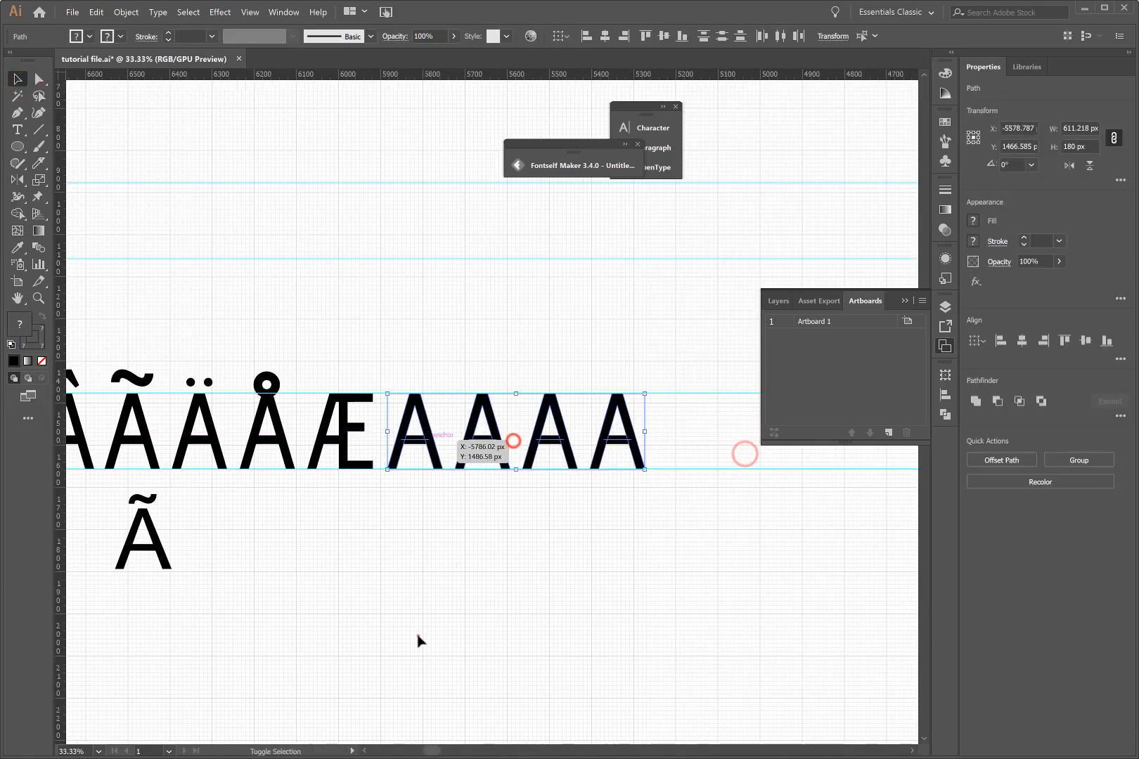
{"action": "left_click", "coordinate": [418, 637]}
Step: Switch to Chrome and bring up the compact table on Wikipedia's Latin Extended-A page
{"action": "left_click", "coordinate": [316, 752]}
{"action": "left_click", "coordinate": [394, 688]}
{"action": "left_click", "coordinate": [295, 2]}
{"action": "left_click", "coordinate": [97, 1]}
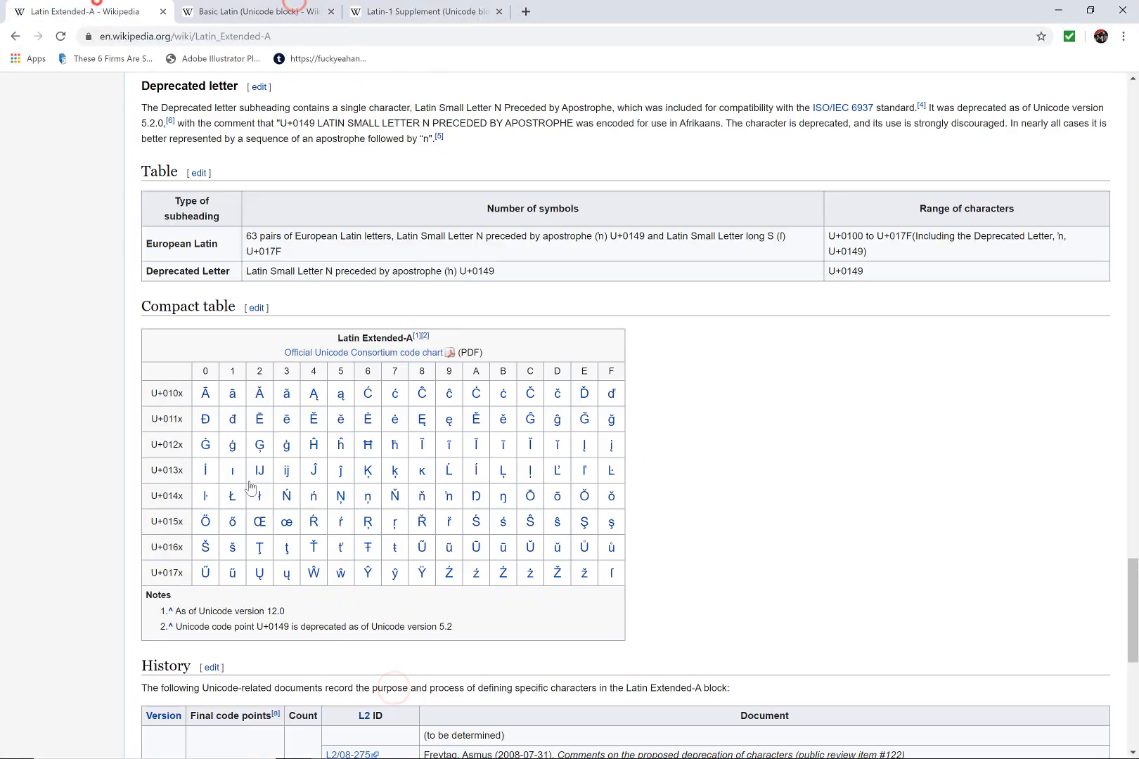
Step: Switch to Illustrator and draw a horizontal macron about 80 px long above the first A after the Æ, matching the crossbar's 20 pt stroke
{"action": "left_click", "coordinate": [496, 751]}
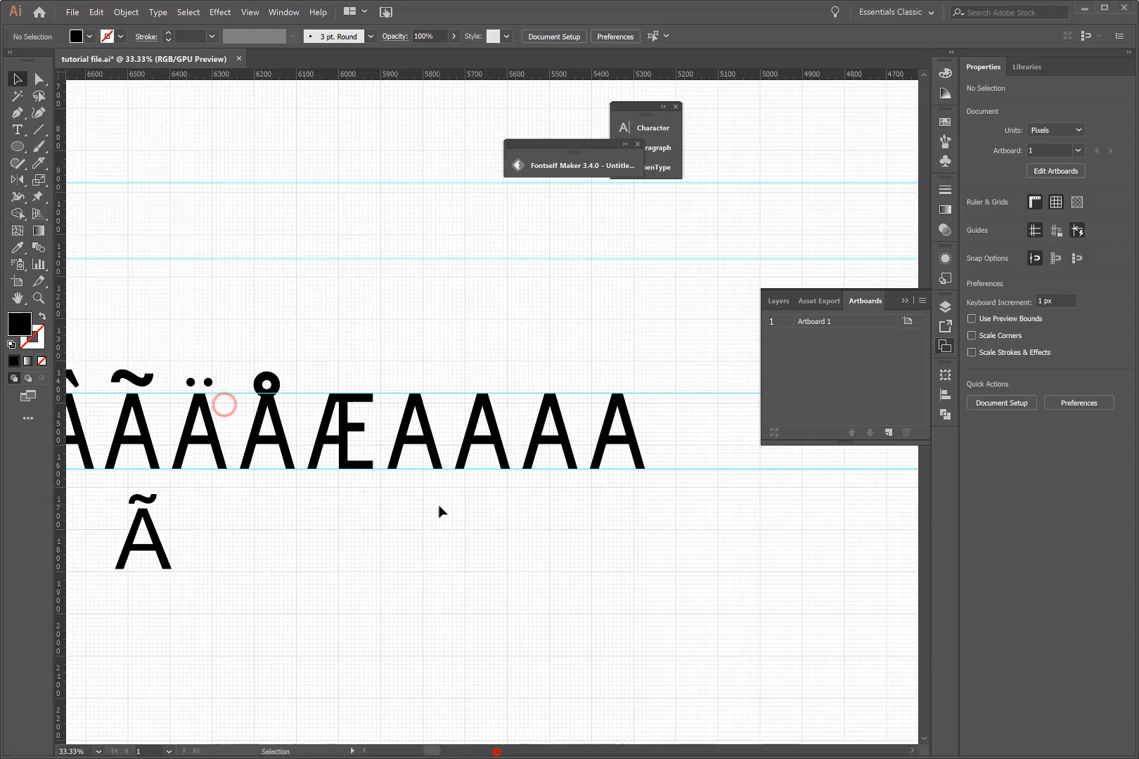
{"action": "left_click", "coordinate": [402, 382]}
{"action": "left_click", "coordinate": [435, 381]}
{"action": "key", "text": "i"}
{"action": "left_click", "coordinate": [418, 439]}
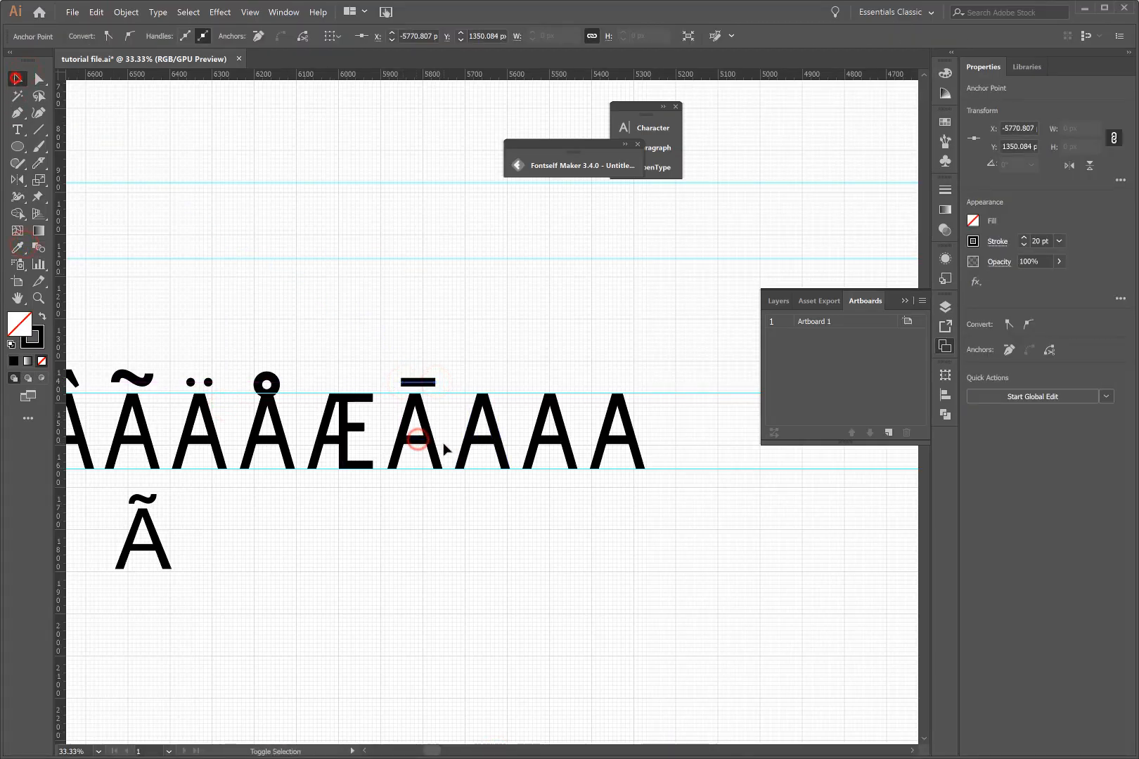
Step: Centre the macron horizontally over the A beneath it and clear the selection
{"action": "left_click", "coordinate": [444, 449]}
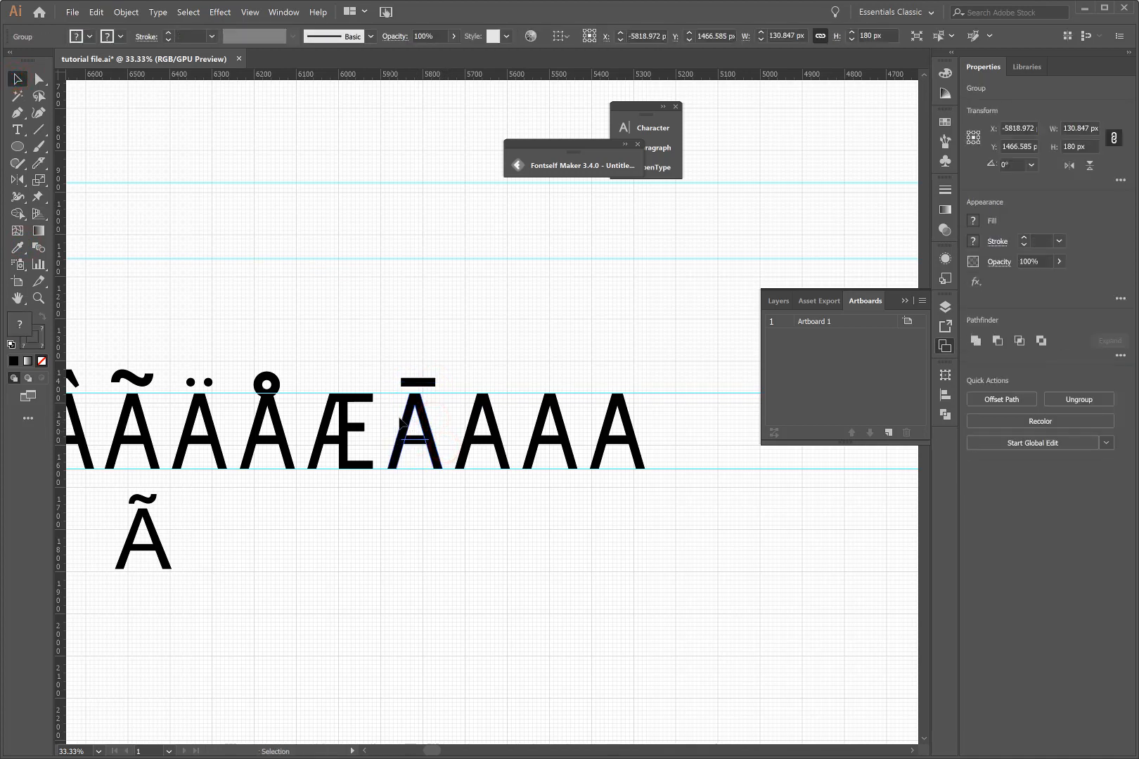
{"action": "left_click", "coordinate": [426, 382], "text": "shift"}
{"action": "left_click", "coordinate": [1021, 342]}
{"action": "left_click", "coordinate": [557, 513]}
Step: Turn on Snap to Grid for pen drawing above the A that follows the Ā
{"action": "left_click", "coordinate": [502, 457]}
{"action": "key", "text": "ctrl+plus"}
{"action": "key", "text": "ctrl+plus"}
{"action": "key", "text": "ctrl+plus"}
{"action": "left_click", "coordinate": [18, 115]}
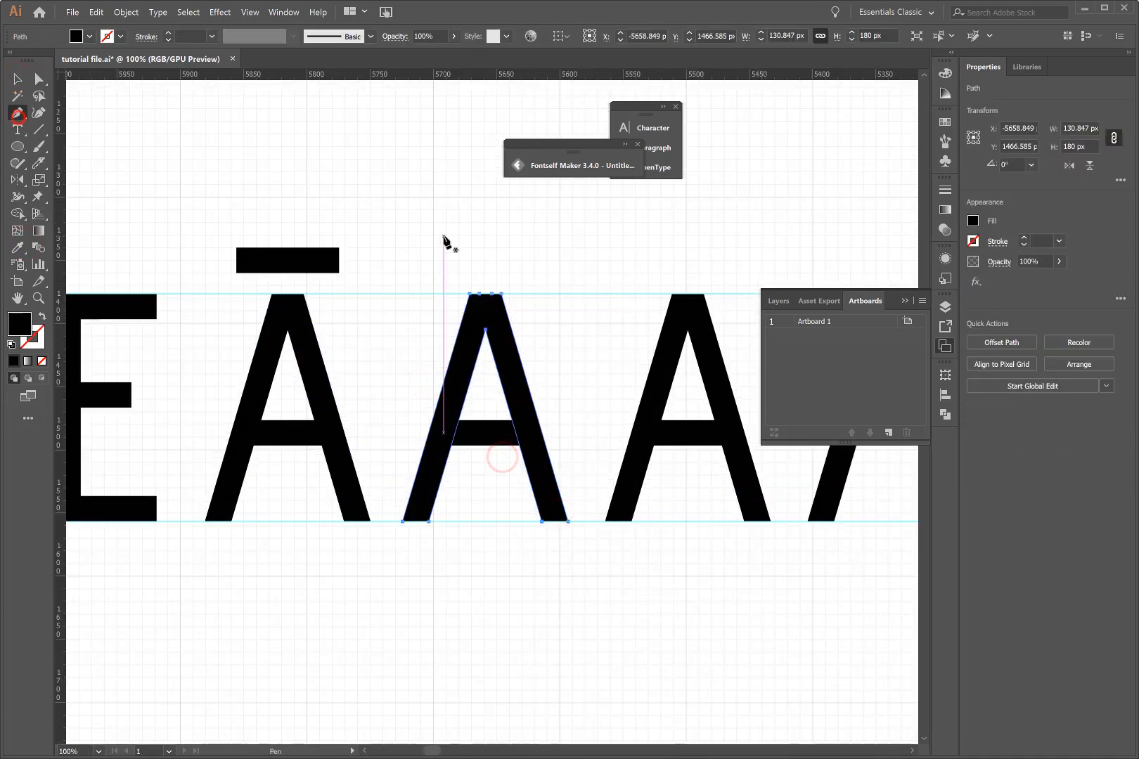
{"action": "left_click", "coordinate": [443, 237], "text": "ctrl"}
{"action": "left_click", "coordinate": [252, 14]}
{"action": "left_click", "coordinate": [322, 458]}
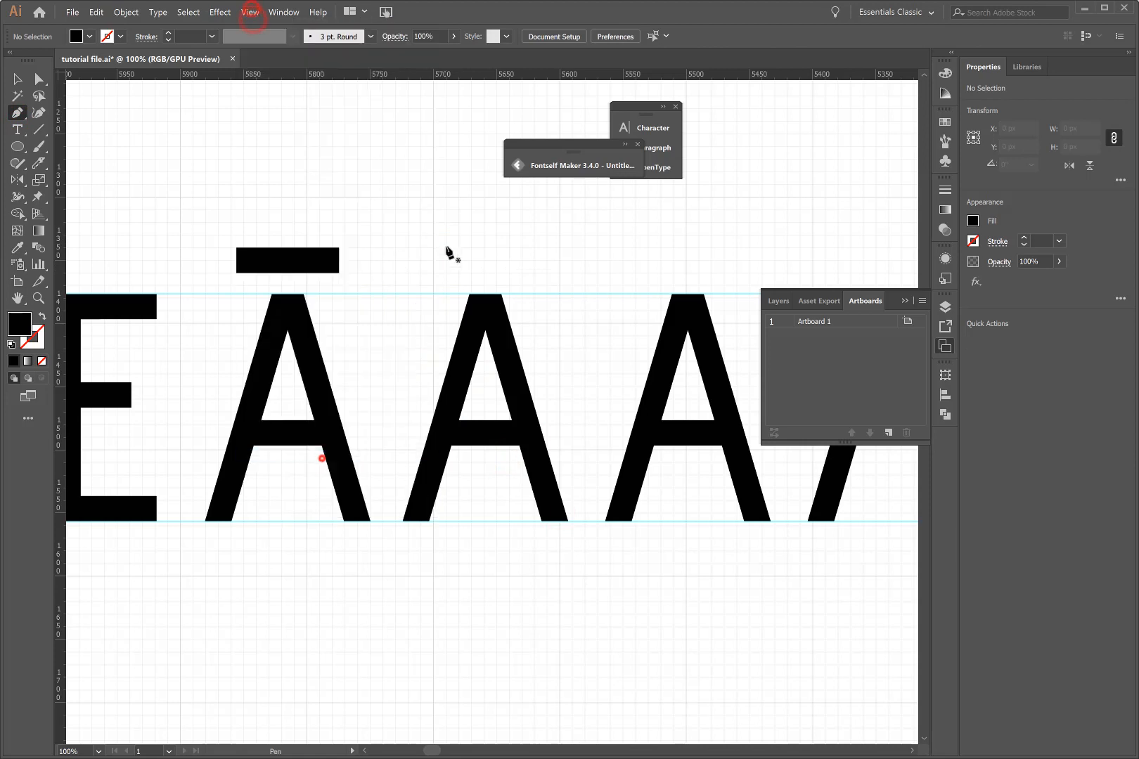
Step: Draw the left half of a rounded breve 30 px wide and 30 px tall above the A, with the crossbar's 20 pt stroke
{"action": "left_click", "coordinate": [445, 237]}
{"action": "left_click_drag", "start_coordinate": [485, 273], "coordinate": [509, 273]}
{"action": "scroll", "coordinate": [226, 222], "scroll_direction": "right", "scroll_amount": 1}
{"action": "left_click", "coordinate": [17, 248]}
{"action": "left_click", "coordinate": [465, 431]}
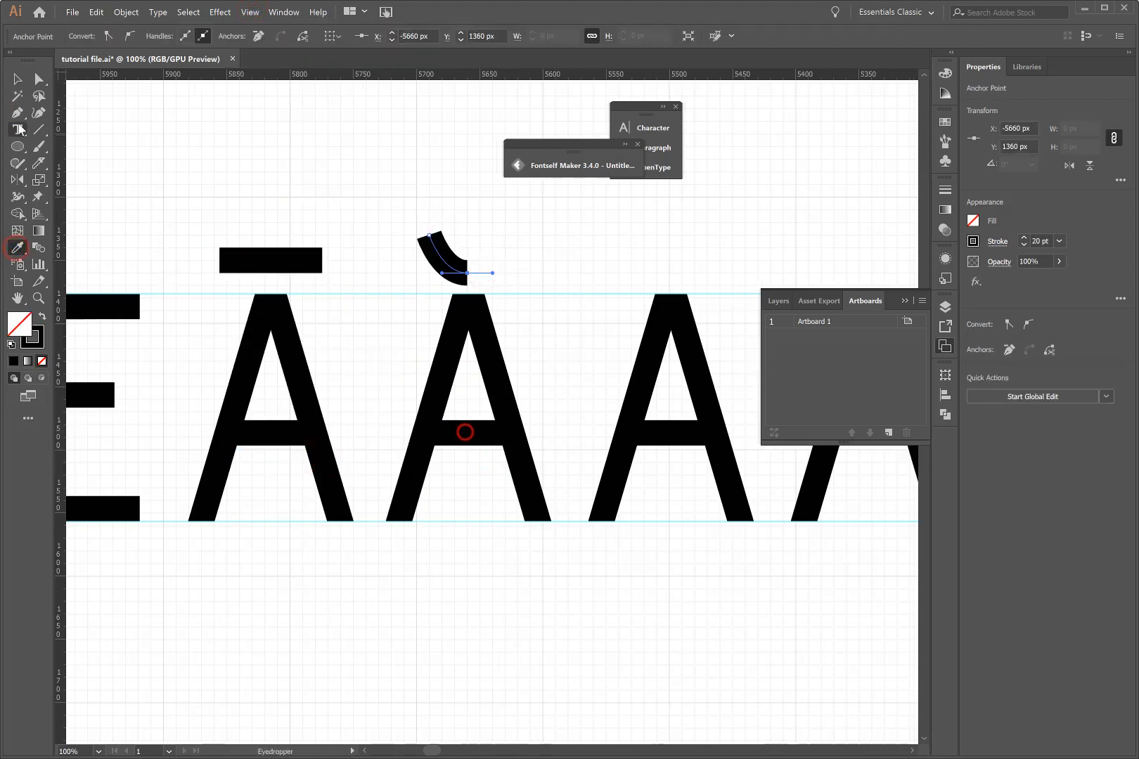
{"action": "left_click", "coordinate": [16, 115]}
{"action": "left_click_drag", "start_coordinate": [431, 235], "coordinate": [454, 256]}
Step: Reflect a copy of the half breve about its lower endpoint and join both halves into a 60 px wide curve
{"action": "left_click", "coordinate": [18, 76]}
{"action": "left_click", "coordinate": [437, 199]}
{"action": "key", "text": "o"}
{"action": "left_click", "coordinate": [467, 270], "text": "alt"}
{"action": "left_click", "coordinate": [494, 479]}
{"action": "key", "text": "v"}
{"action": "left_click_drag", "start_coordinate": [587, 247], "coordinate": [531, 275]}
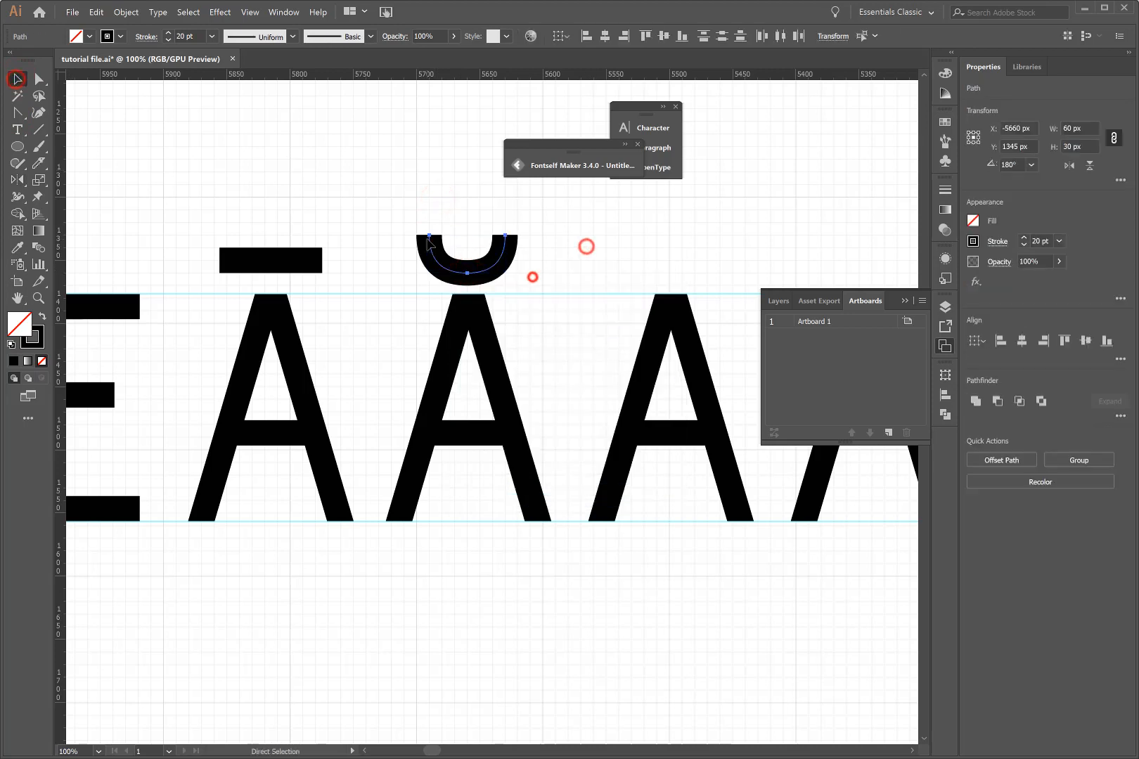
Step: Taper the breve by setting its stroke width to 10 px at both ends and 20 px at the middle
{"action": "key", "text": "shift+w"}
{"action": "double_click", "coordinate": [442, 236]}
{"action": "type", "text": "10"}
{"action": "key", "text": "Return"}
{"action": "double_click", "coordinate": [503, 235]}
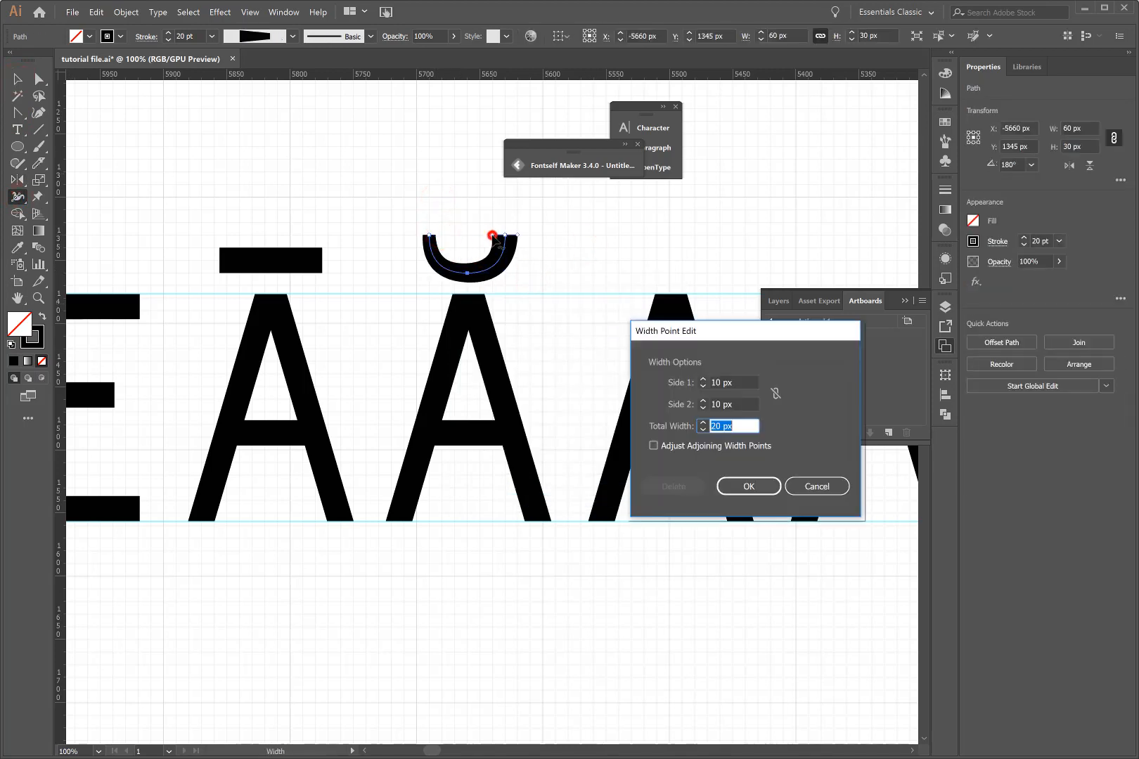
{"action": "type", "text": "10"}
{"action": "key", "text": "Return"}
{"action": "double_click", "coordinate": [468, 272]}
{"action": "type", "text": "20"}
{"action": "key", "text": "Return"}
{"action": "left_click", "coordinate": [15, 78]}
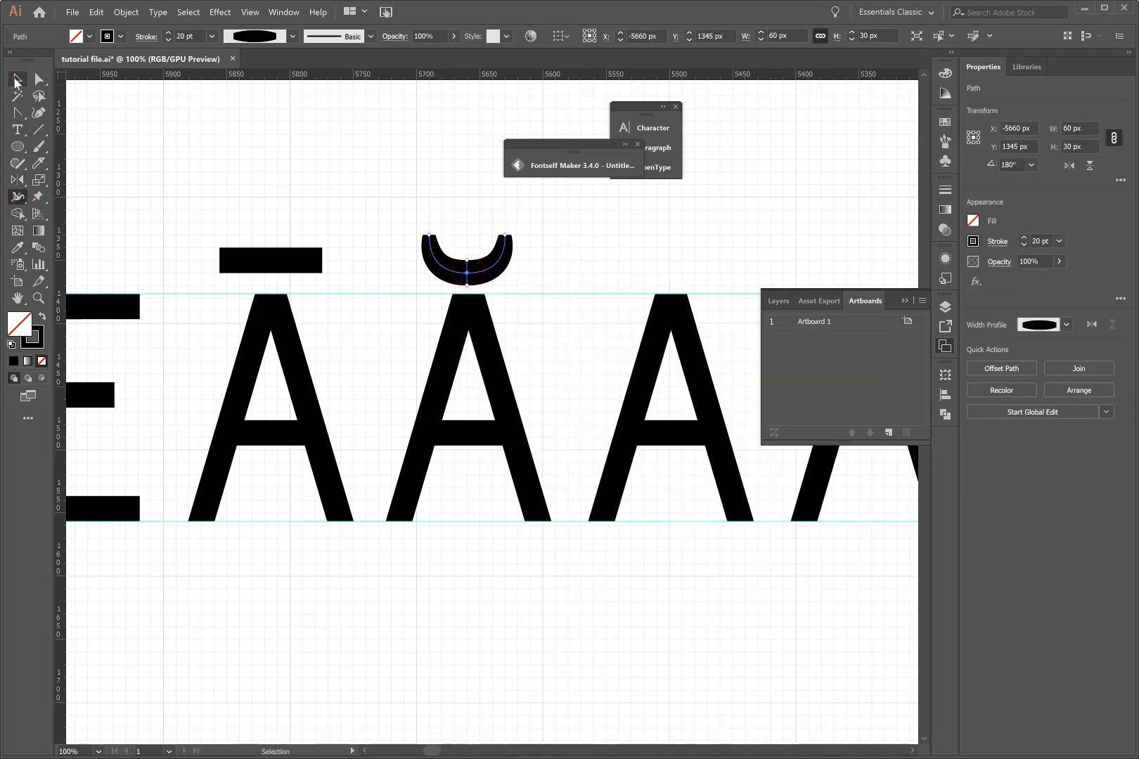
{"action": "left_click", "coordinate": [407, 164]}
Step: Switch to Chrome and check the A variants in the Latin Extended-A compact table
{"action": "scroll", "coordinate": [658, 253], "scroll_direction": "right", "scroll_amount": 2}
{"action": "key", "text": "super"}
{"action": "left_click", "coordinate": [328, 751]}
{"action": "left_click", "coordinate": [395, 694]}
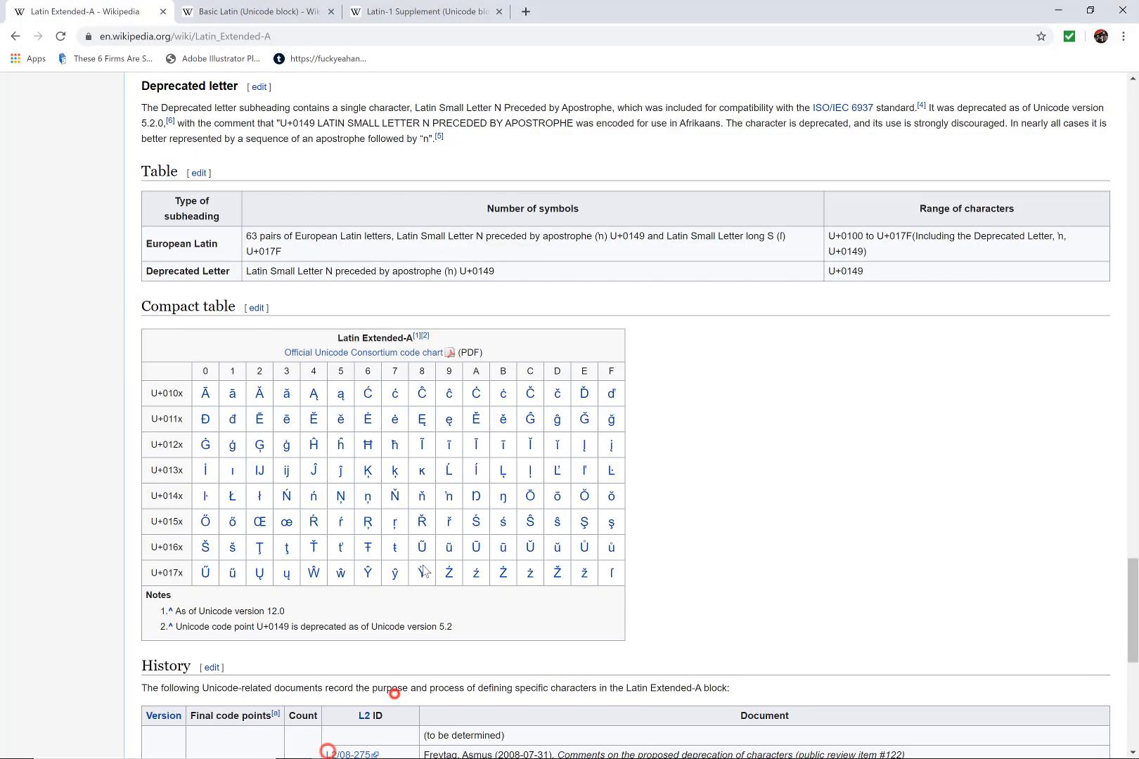
Step: Switch to Illustrator and delete the last unaccented A in the row
{"action": "key", "text": "super"}
{"action": "left_click", "coordinate": [505, 751]}
{"action": "left_click_drag", "start_coordinate": [792, 475], "coordinate": [720, 390]}
{"action": "key", "text": "Delete"}
Step: Draw a curved hook 30 px wide and 30 px tall below the left foot of the last A
{"action": "key", "text": "p"}
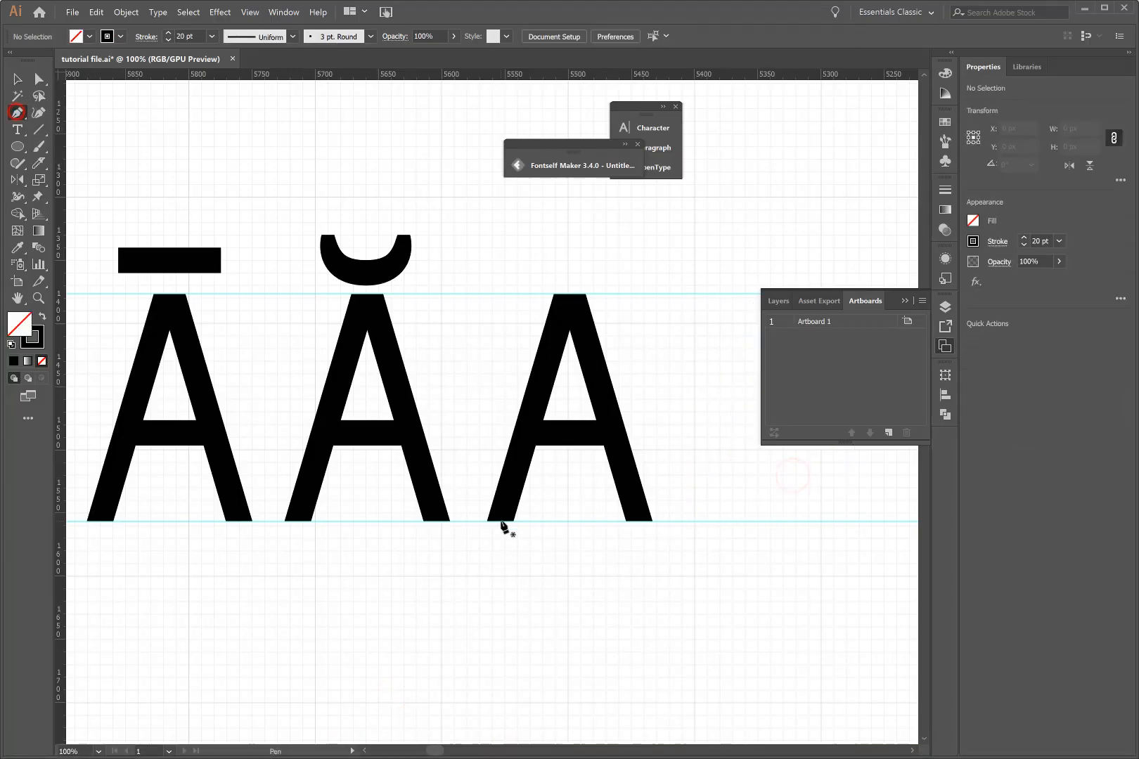
{"action": "left_click", "coordinate": [504, 526]}
{"action": "left_click_drag", "start_coordinate": [481, 563], "coordinate": [451, 566]}
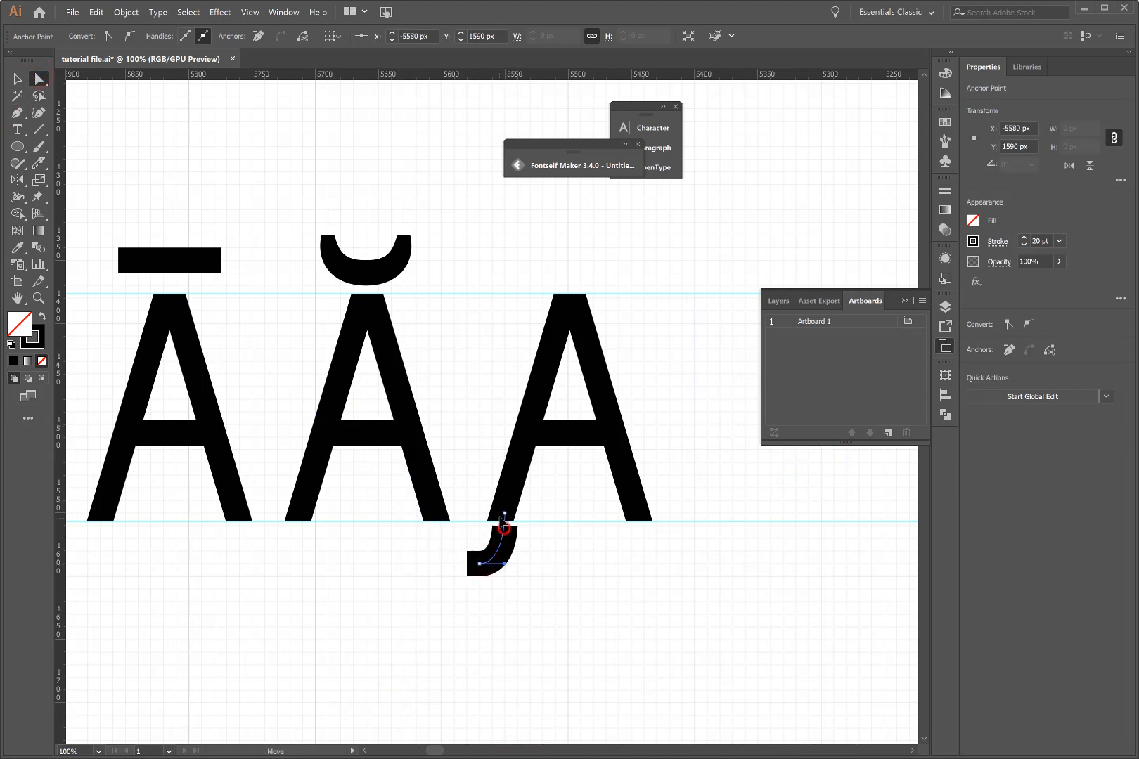
{"action": "key", "text": "Left"}
{"action": "key", "text": "ctrl+z"}
{"action": "left_click", "coordinate": [553, 581]}
{"action": "left_click_drag", "start_coordinate": [528, 564], "coordinate": [494, 546]}
{"action": "key", "text": "Left"}
Step: Turn off Snap to Grid and select the hook under the last A for width editing
{"action": "left_click", "coordinate": [281, 12]}
{"action": "mouse_move", "coordinate": [253, 13]}
{"action": "left_click", "coordinate": [364, 454]}
{"action": "left_click", "coordinate": [558, 593]}
{"action": "left_click", "coordinate": [479, 555]}
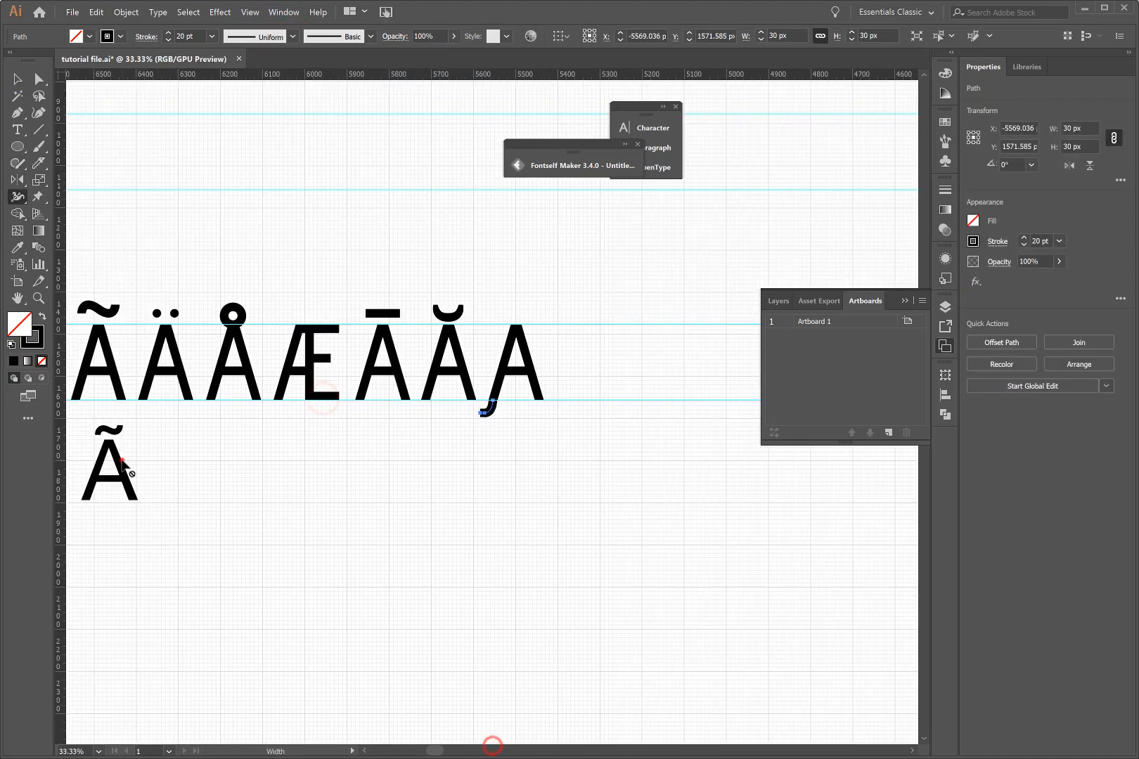
Step: Move the reference character below the new letters and change its text to Ą
{"action": "left_click_drag", "start_coordinate": [122, 462], "coordinate": [445, 465]}
{"action": "type", "text": "Ą"}
{"action": "left_click", "coordinate": [17, 79]}
{"action": "left_click", "coordinate": [523, 420]}
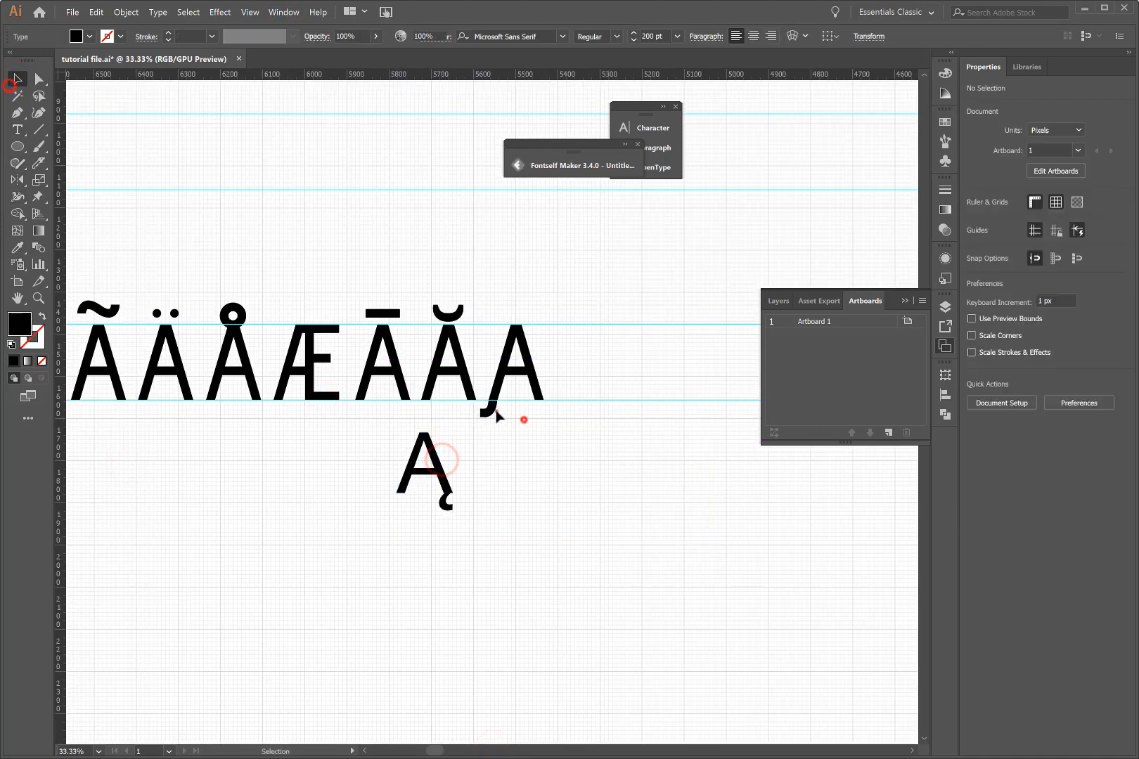
Step: Replace the hook under the last A's left foot with a curved path starting at its right foot
{"action": "key", "text": "ctrl+plus"}
{"action": "key", "text": "ctrl+plus"}
{"action": "left_click", "coordinate": [497, 410]}
{"action": "key", "text": "Delete"}
{"action": "key", "text": "p"}
{"action": "left_click", "coordinate": [590, 394]}
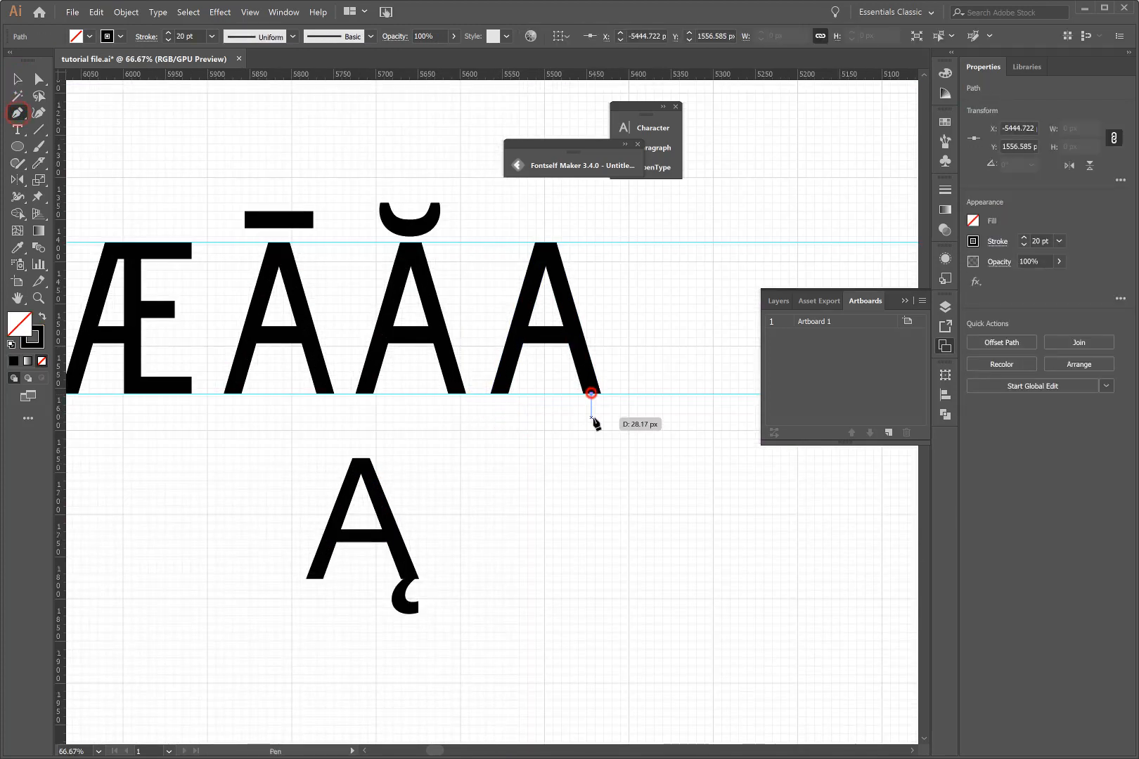
{"action": "left_click_drag", "start_coordinate": [593, 417], "coordinate": [610, 419]}
Step: Reshape the hook's curve at the A's right foot by adjusting its anchor points and direction handles
{"action": "key", "text": "ctrl+plus"}
{"action": "key", "text": "ctrl+plus"}
{"action": "key", "text": "ctrl+plus"}
{"action": "left_click", "coordinate": [534, 394]}
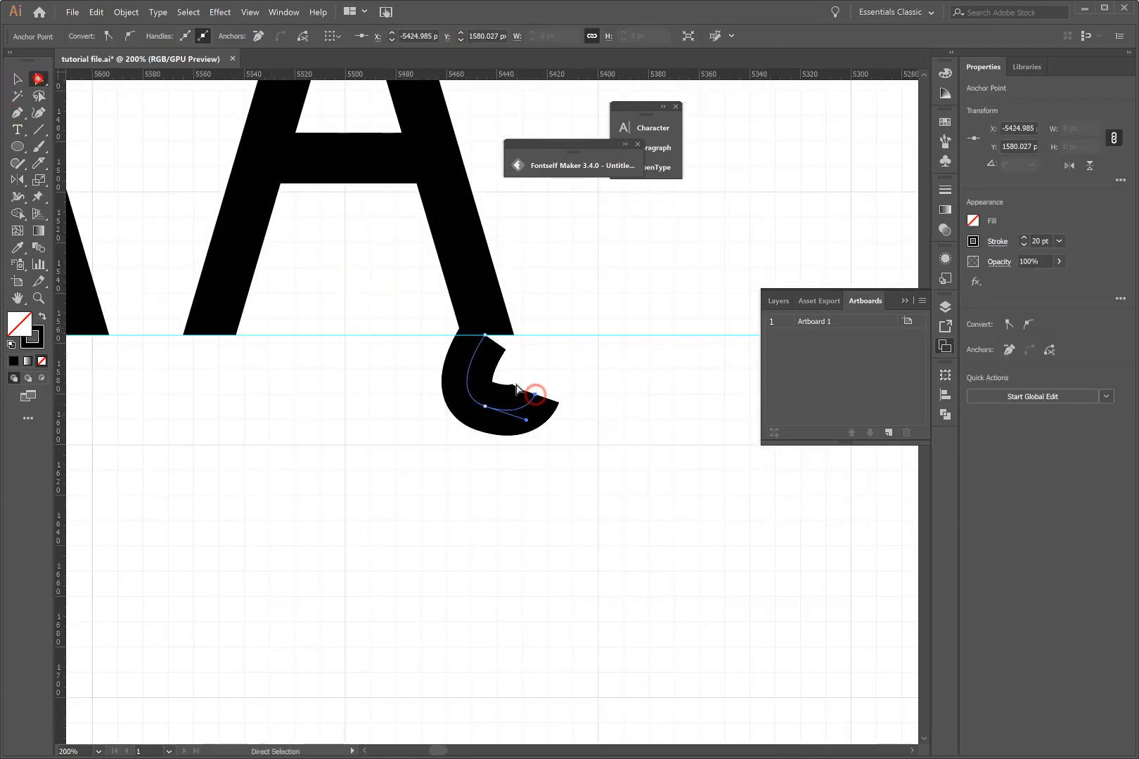
{"action": "left_click_drag", "start_coordinate": [18, 112], "coordinate": [76, 165]}
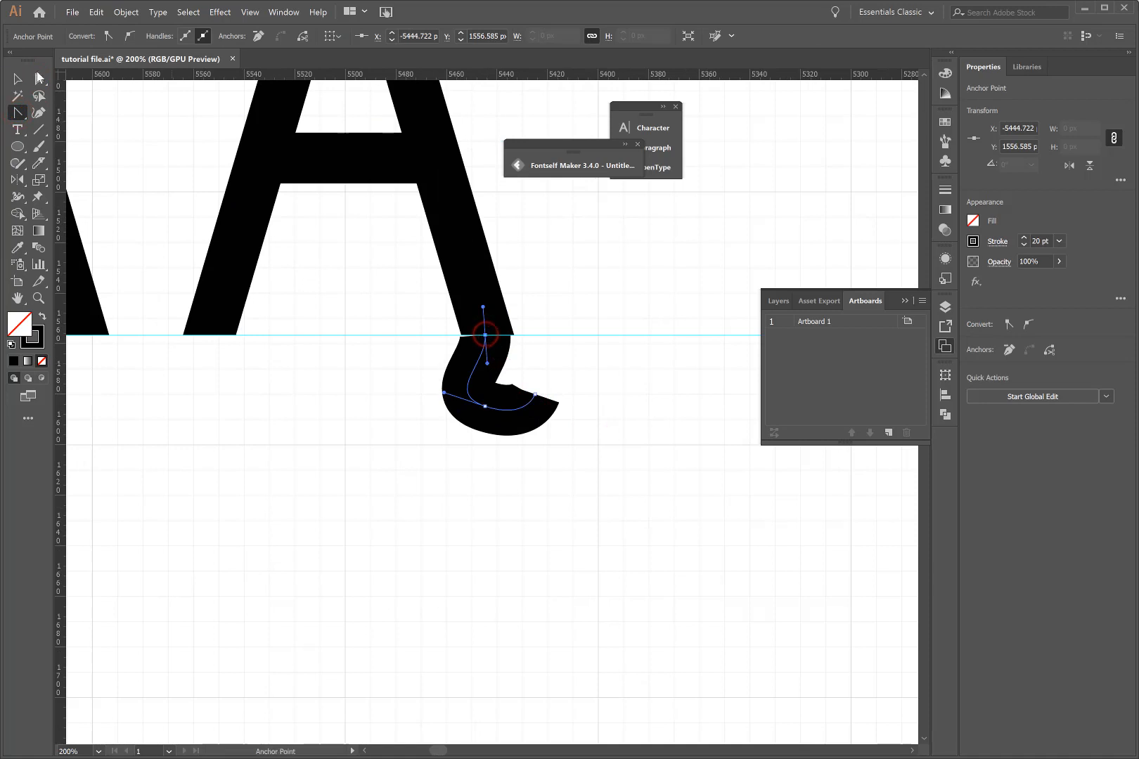
{"action": "left_click_drag", "start_coordinate": [453, 388], "coordinate": [452, 389]}
{"action": "key", "text": "shift+Right"}
{"action": "key", "text": "ctrl+minus"}
{"action": "key", "text": "ctrl+minus"}
Step: Set the stroke width at the hook's upper end to 10 px
{"action": "left_click", "coordinate": [461, 531]}
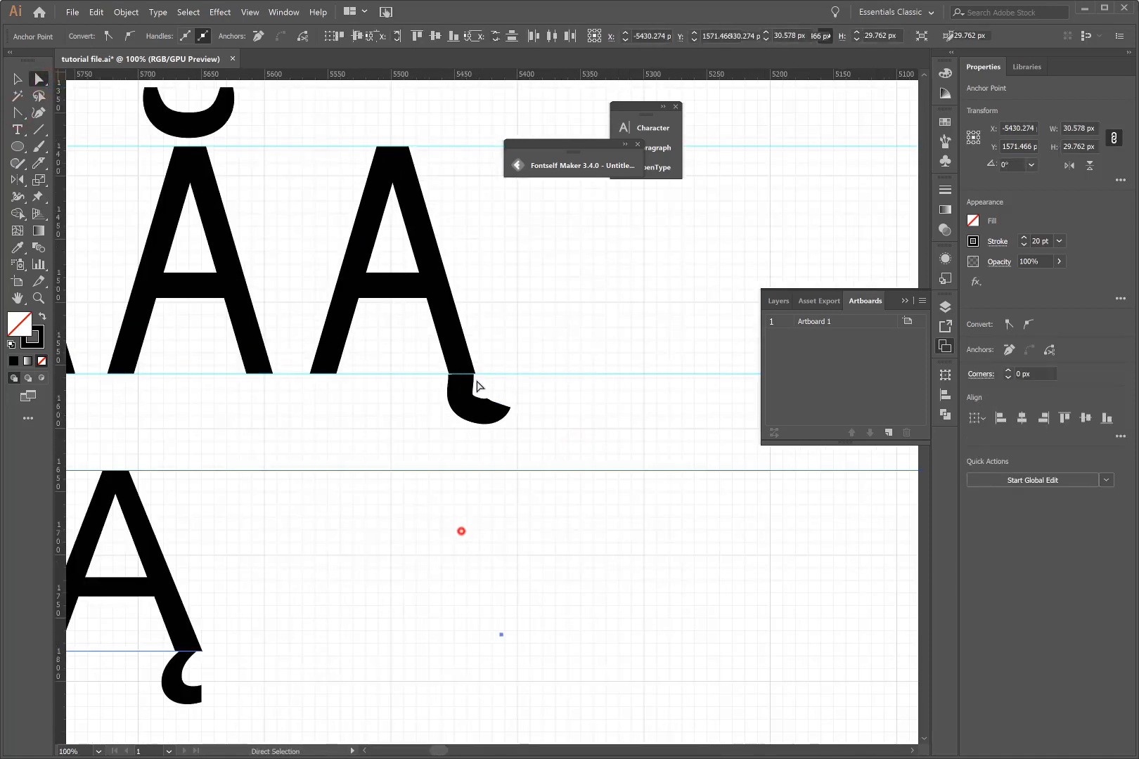
{"action": "left_click", "coordinate": [466, 394]}
{"action": "left_click", "coordinate": [497, 407]}
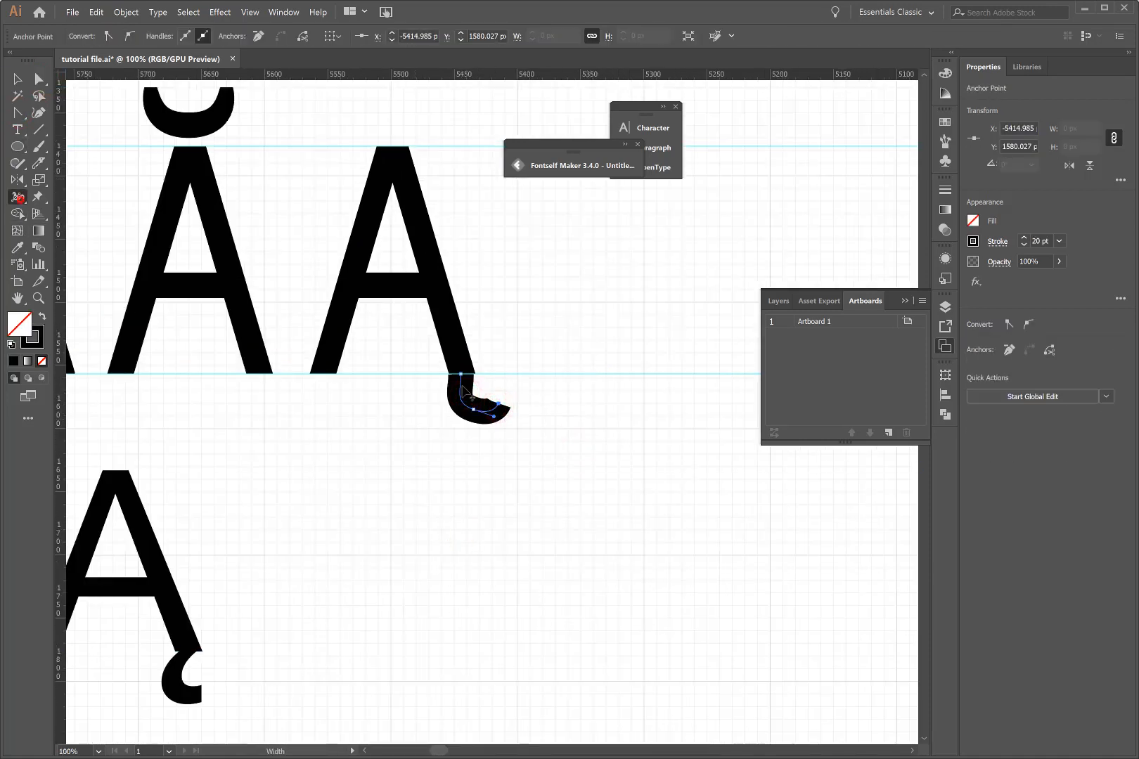
{"action": "double_click", "coordinate": [474, 375]}
{"action": "type", "text": "10"}
{"action": "key", "text": "Return"}
Step: Adjust the end anchor and handle of the hook so its tip curves upward more strongly
{"action": "left_click", "coordinate": [38, 79]}
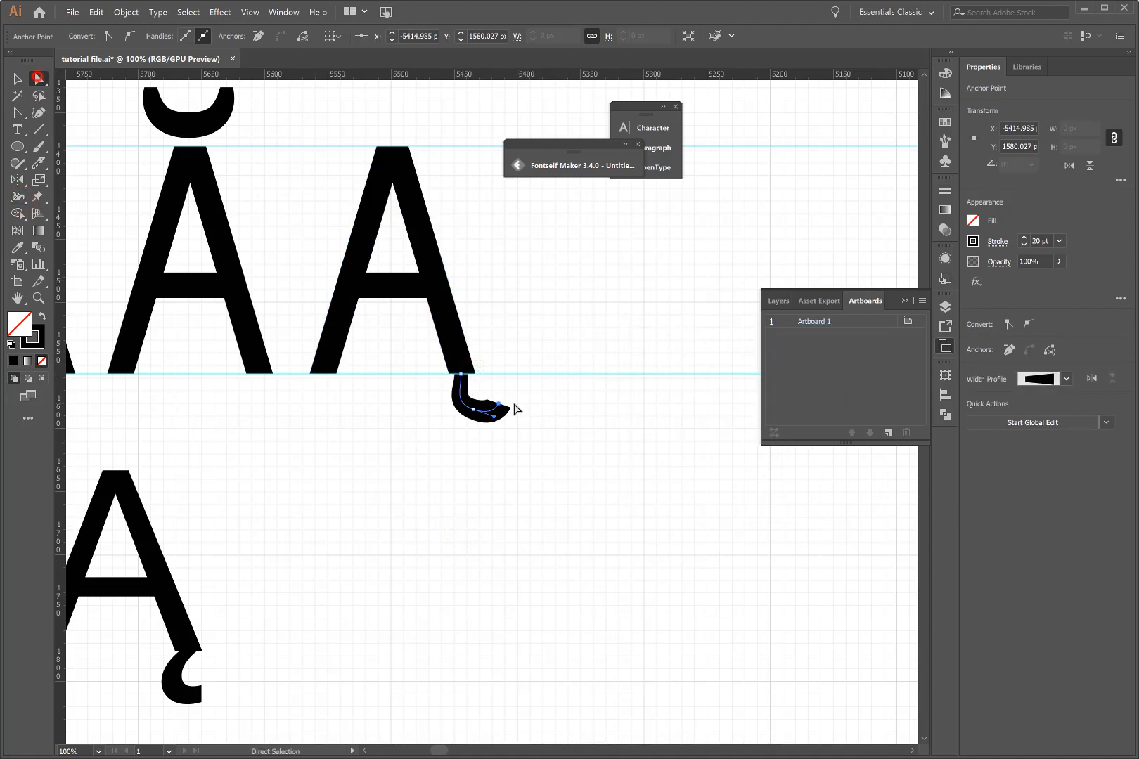
{"action": "key", "text": "ctrl+plus"}
{"action": "key", "text": "ctrl+plus"}
{"action": "key", "text": "ctrl+plus"}
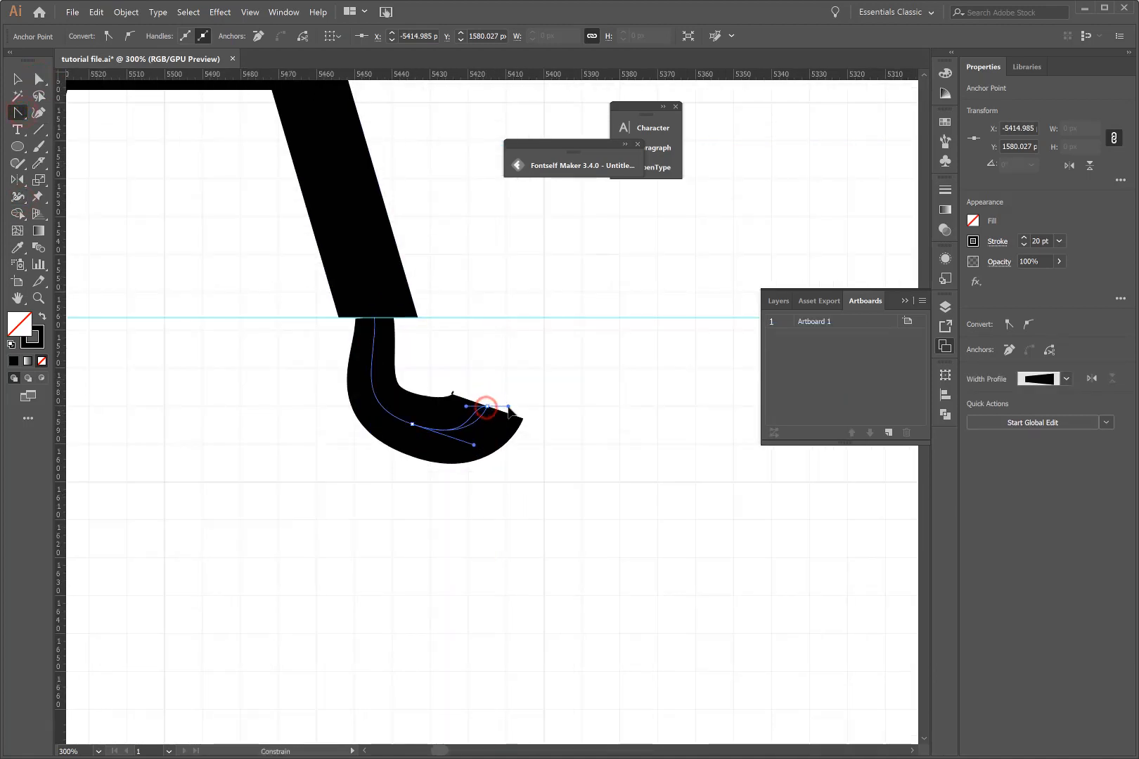
{"action": "mouse_move", "coordinate": [487, 407]}
{"action": "left_mouse_down"}
{"action": "mouse_move", "coordinate": [477, 426]}
{"action": "mouse_move", "coordinate": [477, 409]}
{"action": "left_mouse_up"}
{"action": "left_click", "coordinate": [526, 441]}
Step: Try to reshape the hook's lower curve, and delete the hook beneath the A's right foot
{"action": "key", "text": "ctrl+minus"}
{"action": "key", "text": "ctrl+minus"}
{"action": "key", "text": "ctrl+minus"}
{"action": "key", "text": "ctrl+minus"}
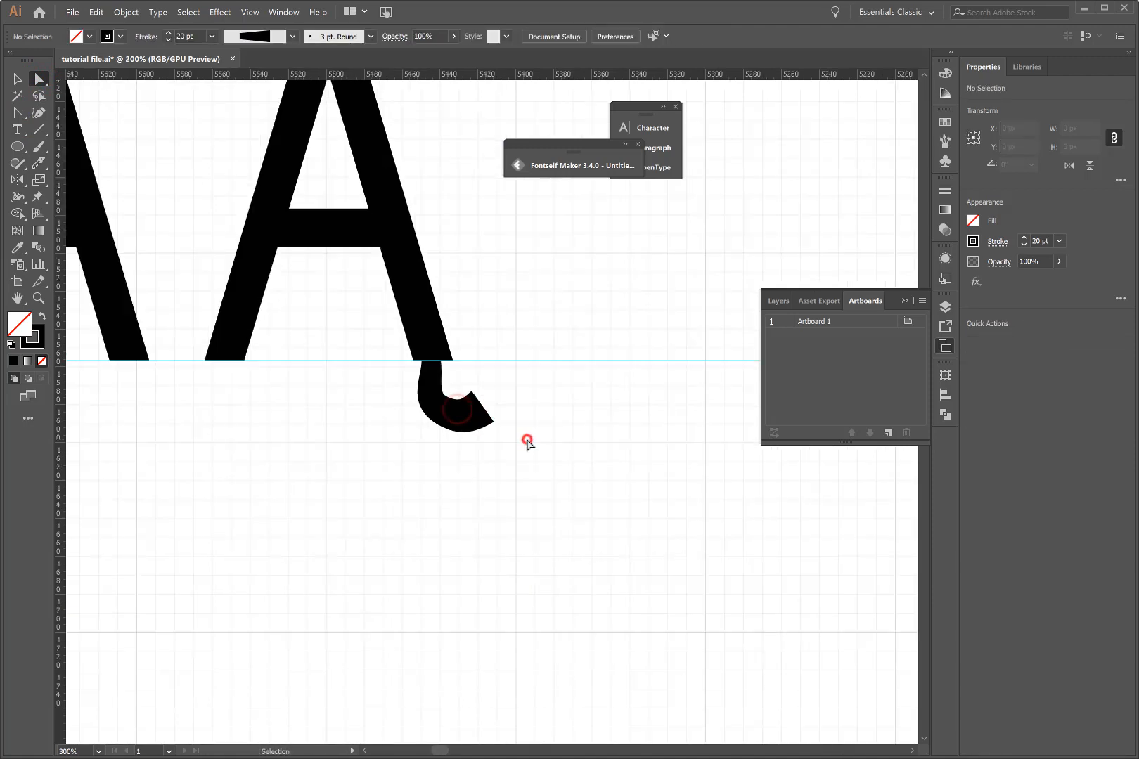
{"action": "key", "text": "ctrl+p"}
{"action": "key", "text": "Escape"}
{"action": "key", "text": "ctrl+plus"}
{"action": "key", "text": "ctrl+plus"}
{"action": "left_click_drag", "start_coordinate": [449, 412], "coordinate": [431, 416]}
{"action": "left_click_drag", "start_coordinate": [483, 407], "coordinate": [433, 430]}
{"action": "left_click", "coordinate": [483, 448]}
{"action": "left_click", "coordinate": [430, 416]}
{"action": "key", "text": "Delete"}
{"action": "key", "text": "Delete"}
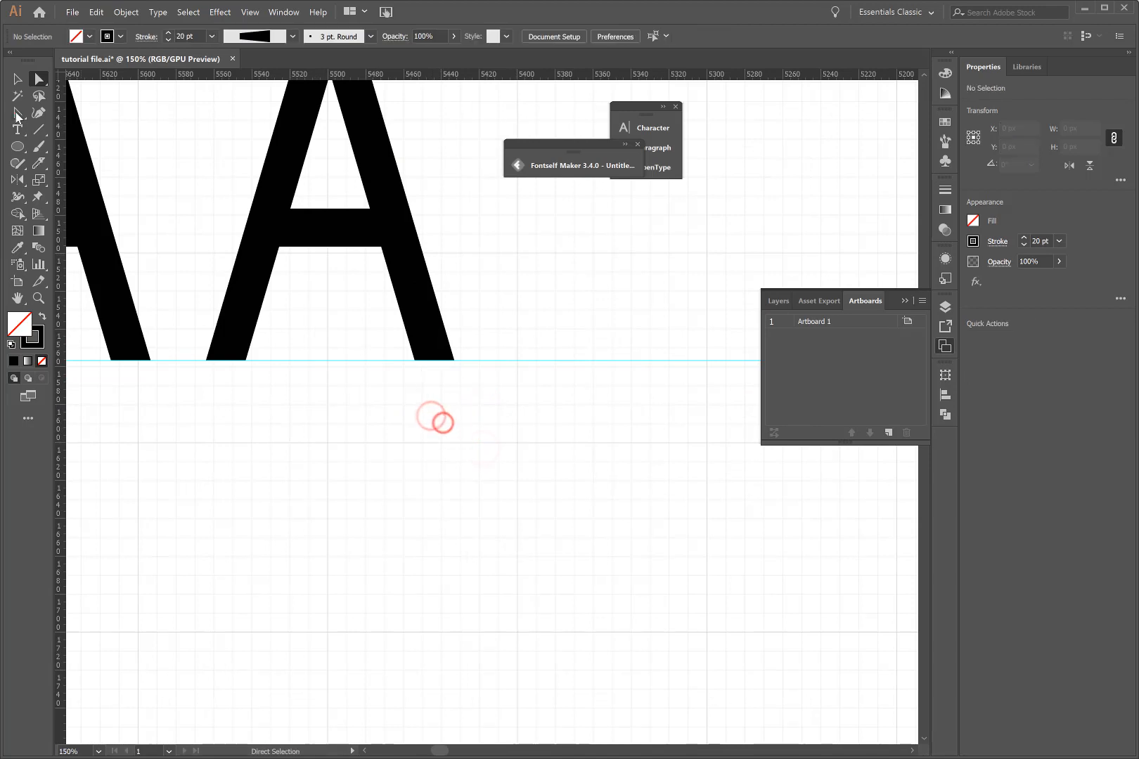
Step: Draw a new curved tail about 30 px wide from inside the A's right foot and give it a 20 pt stroke
{"action": "left_click_drag", "start_coordinate": [16, 115], "coordinate": [53, 113]}
{"action": "left_click", "coordinate": [437, 344]}
{"action": "mouse_move", "coordinate": [419, 403]}
{"action": "left_mouse_down"}
{"action": "mouse_move", "coordinate": [430, 423]}
{"action": "mouse_move", "coordinate": [475, 405]}
{"action": "left_mouse_up"}
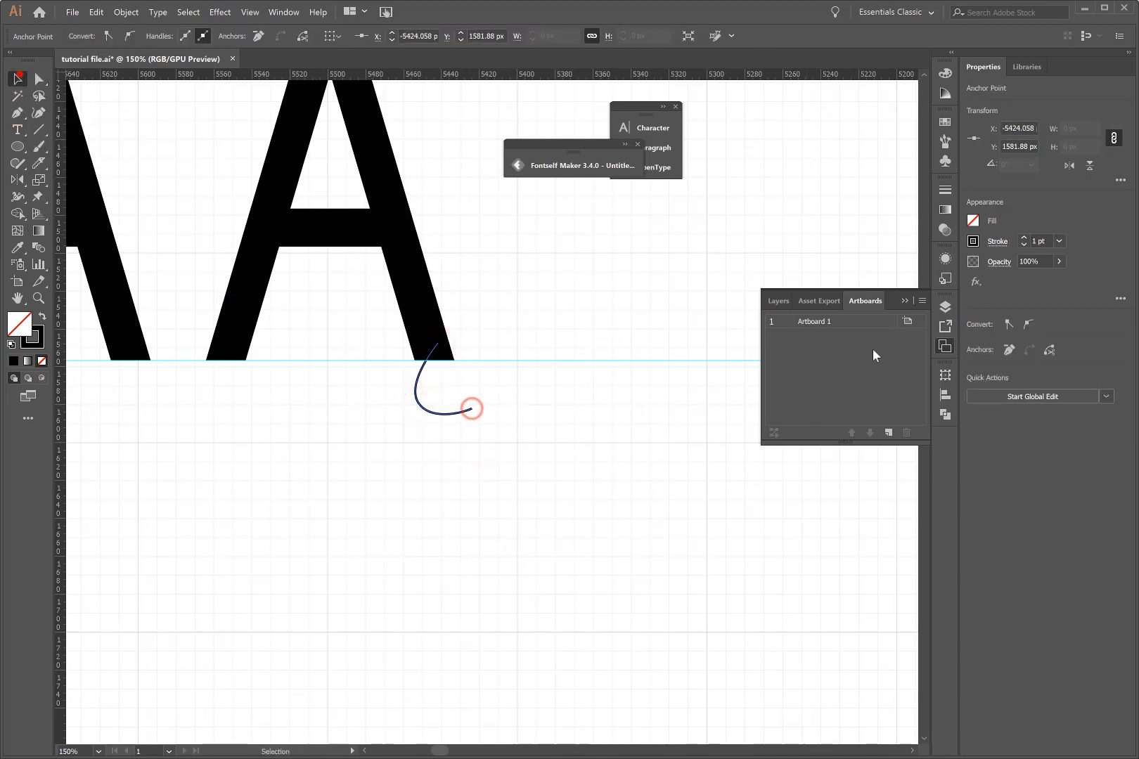
{"action": "left_click", "coordinate": [1059, 241]}
{"action": "left_click", "coordinate": [1079, 526]}
{"action": "left_click", "coordinate": [527, 487], "text": "ctrl"}
Step: Set the stroke width at the tail's upper end to 10 px
{"action": "key", "text": "shift+w"}
{"action": "double_click", "coordinate": [440, 346]}
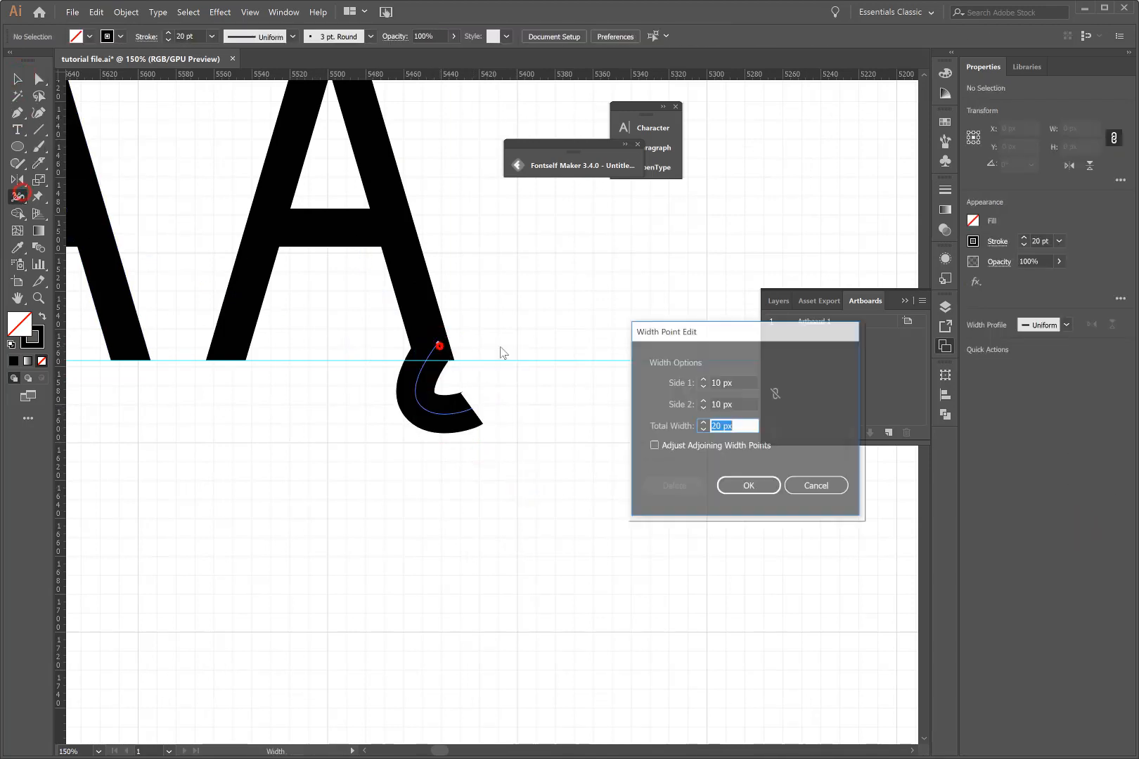
{"action": "type", "text": "10"}
{"action": "key", "text": "Return"}
Step: Expand the tail's tapered stroke into a filled outline shape
{"action": "left_click", "coordinate": [15, 77]}
{"action": "left_click", "coordinate": [333, 477]}
{"action": "left_click", "coordinate": [458, 422]}
{"action": "left_click", "coordinate": [127, 12]}
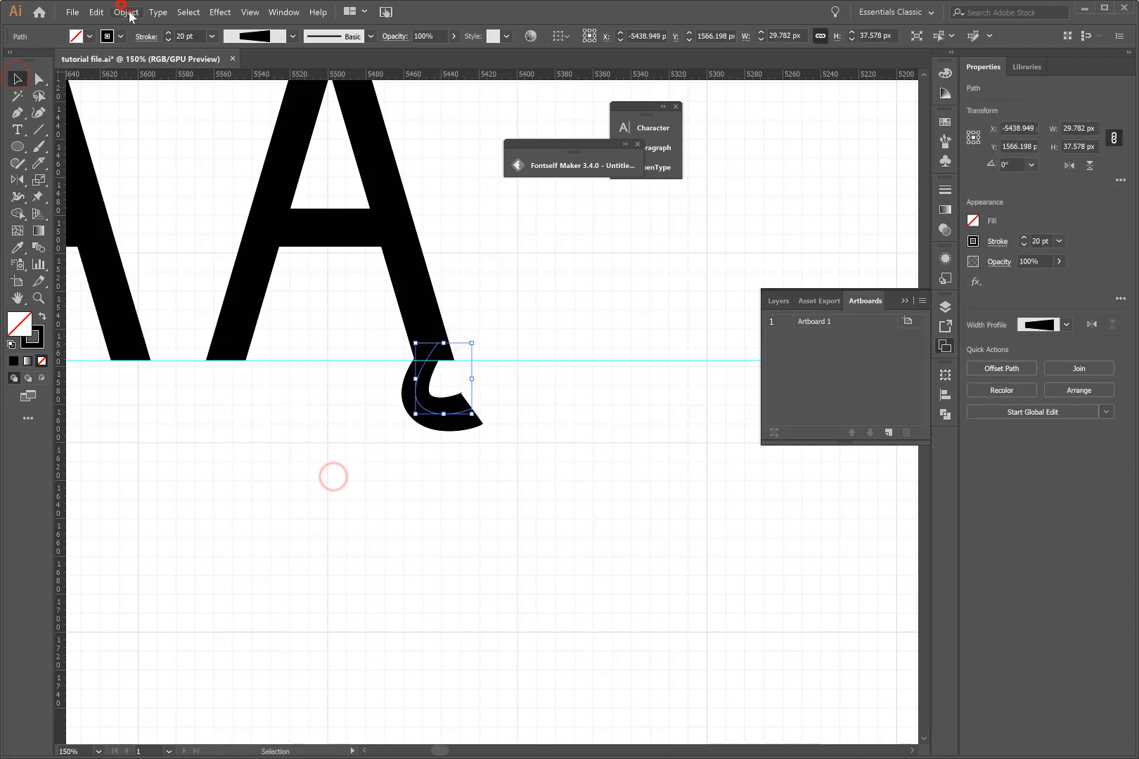
{"action": "left_click", "coordinate": [152, 153]}
Step: Trim the tail's tip vertically by subtracting a rectangle about 31.6 px square placed over its end
{"action": "left_click_drag", "start_coordinate": [17, 146], "coordinate": [77, 147]}
{"action": "left_click_drag", "start_coordinate": [459, 384], "coordinate": [520, 444]}
{"action": "left_click", "coordinate": [450, 397], "text": "ctrl+shift"}
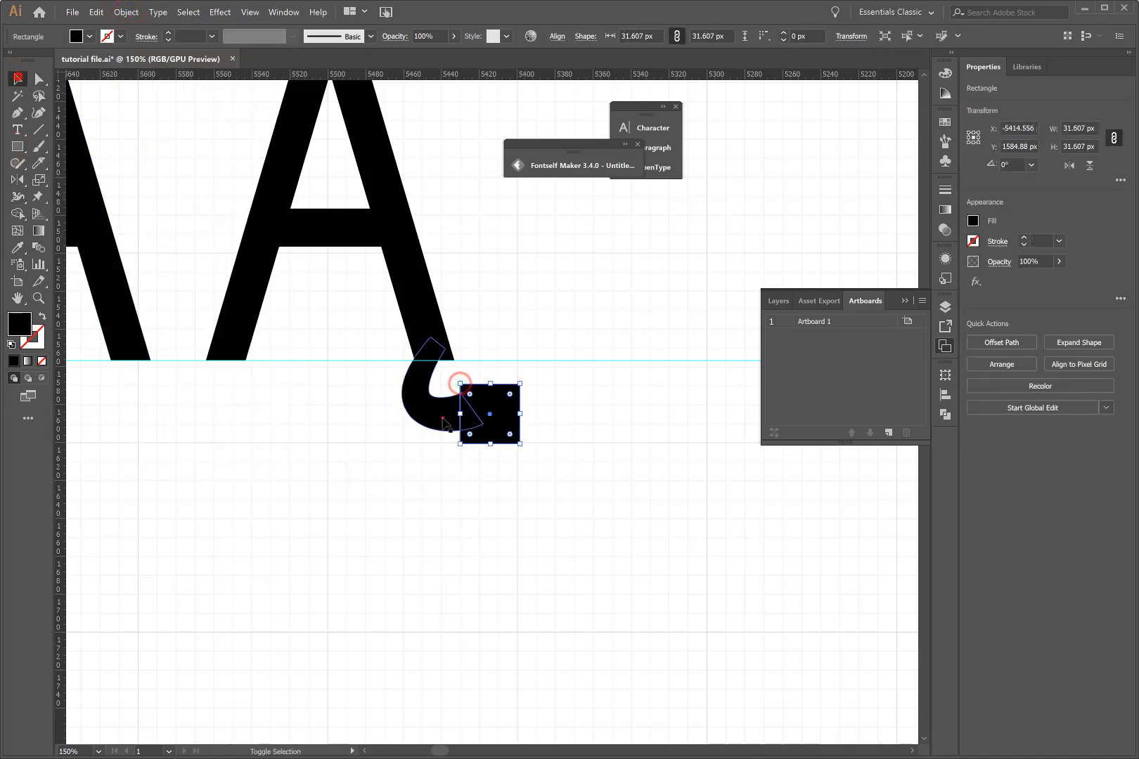
{"action": "left_click", "coordinate": [998, 402]}
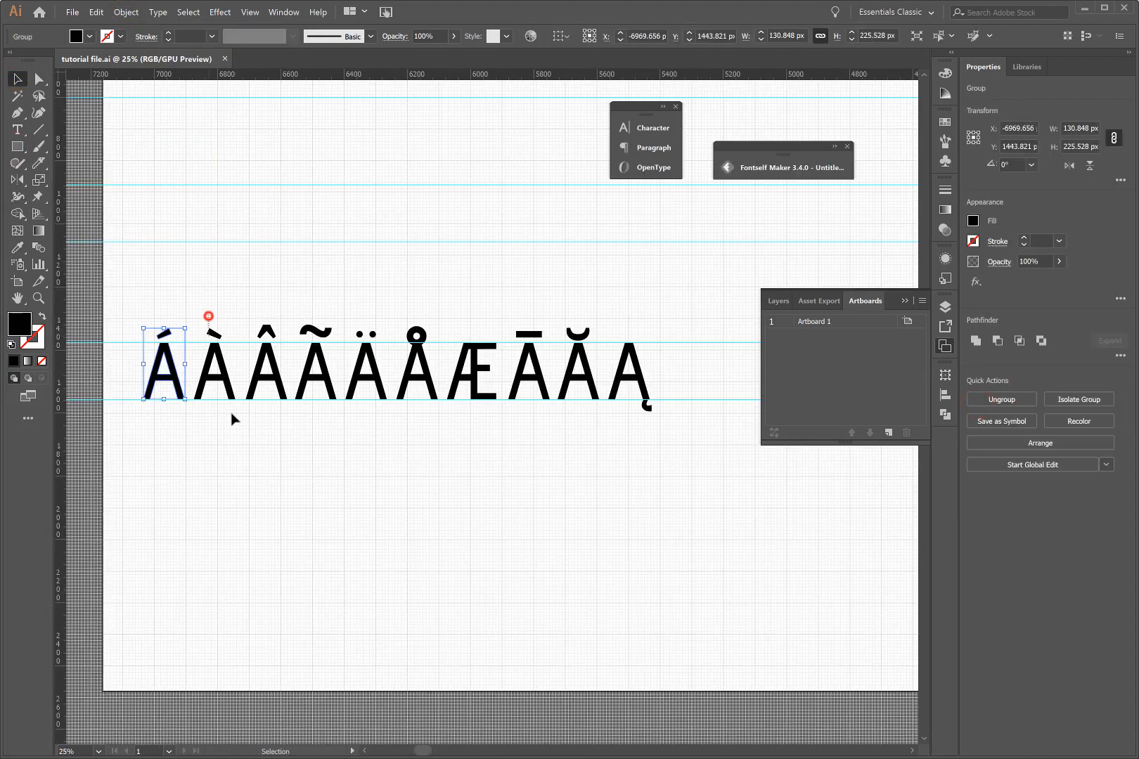
Step: Unite the accent and letter pieces of the À, and likewise those of the Â, without including the guides
{"action": "left_click_drag", "start_coordinate": [208, 316], "coordinate": [232, 413]}
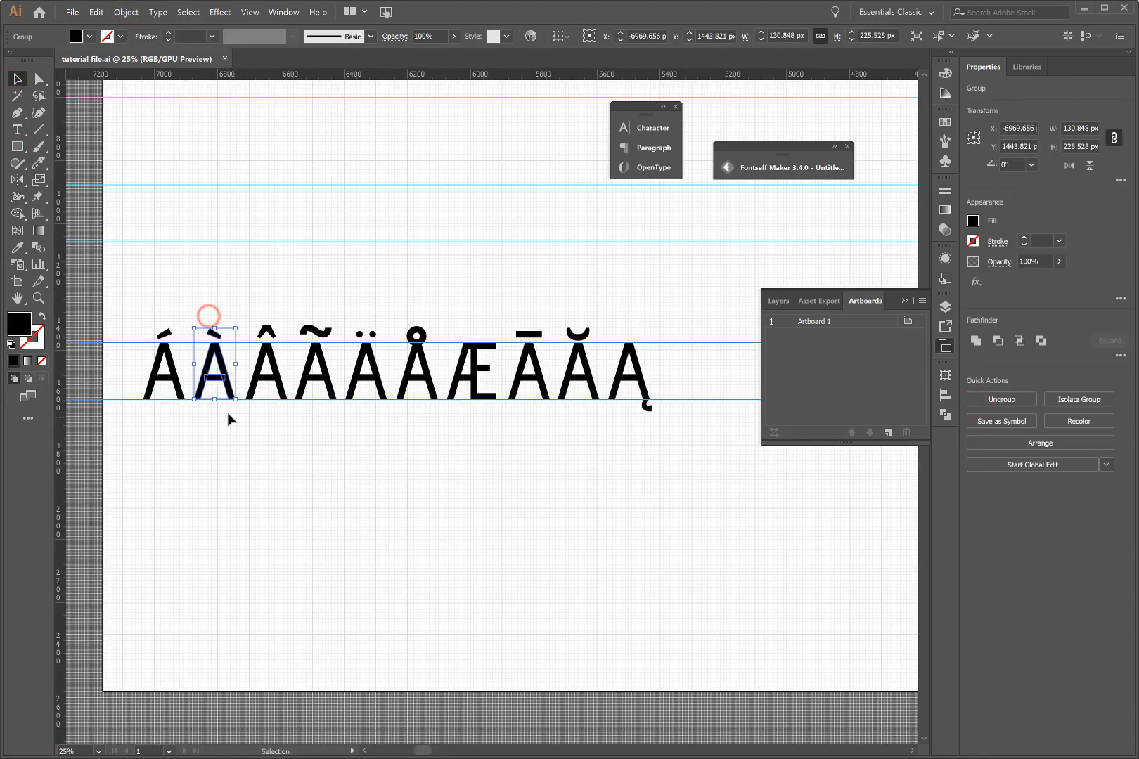
{"action": "key", "text": "ctrl+g"}
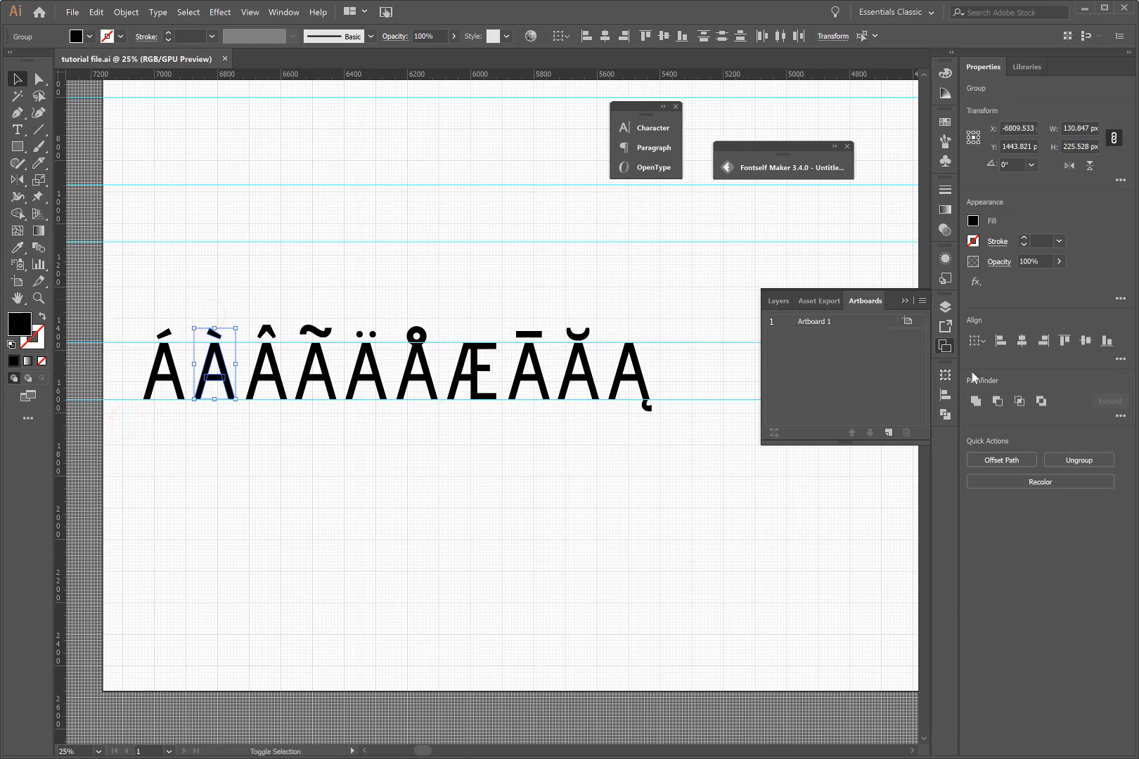
{"action": "left_click", "coordinate": [974, 401]}
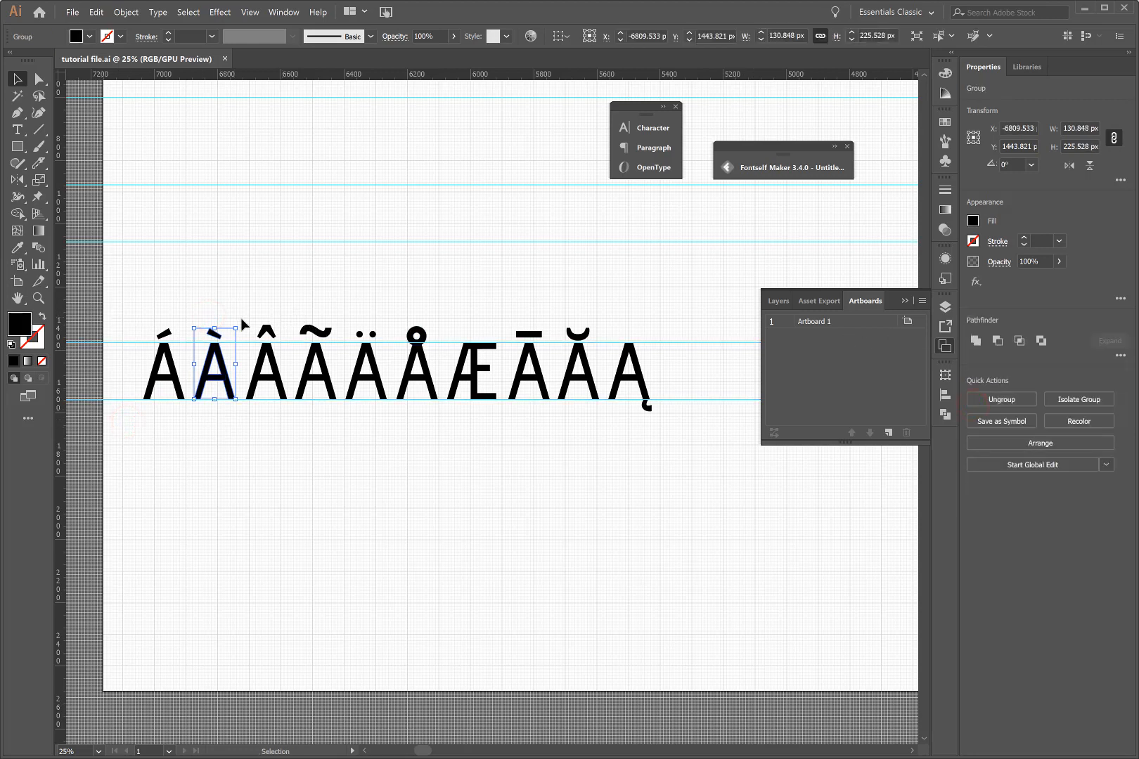
{"action": "left_click_drag", "start_coordinate": [246, 315], "coordinate": [279, 441]}
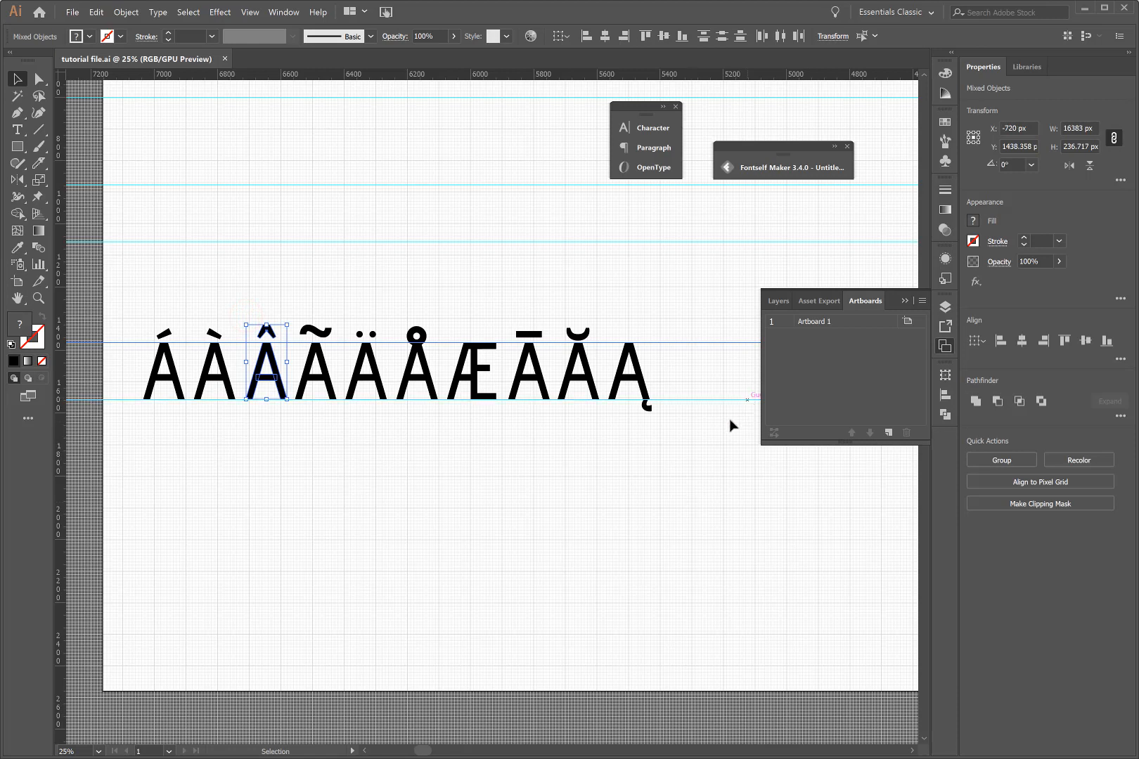
{"action": "key", "text": "ctrl+g"}
{"action": "left_click", "coordinate": [975, 401]}
Step: Unite the accent and letter pieces of the Ã, and likewise those of the Ä, without including the guides
{"action": "left_click_drag", "start_coordinate": [293, 316], "coordinate": [333, 414]}
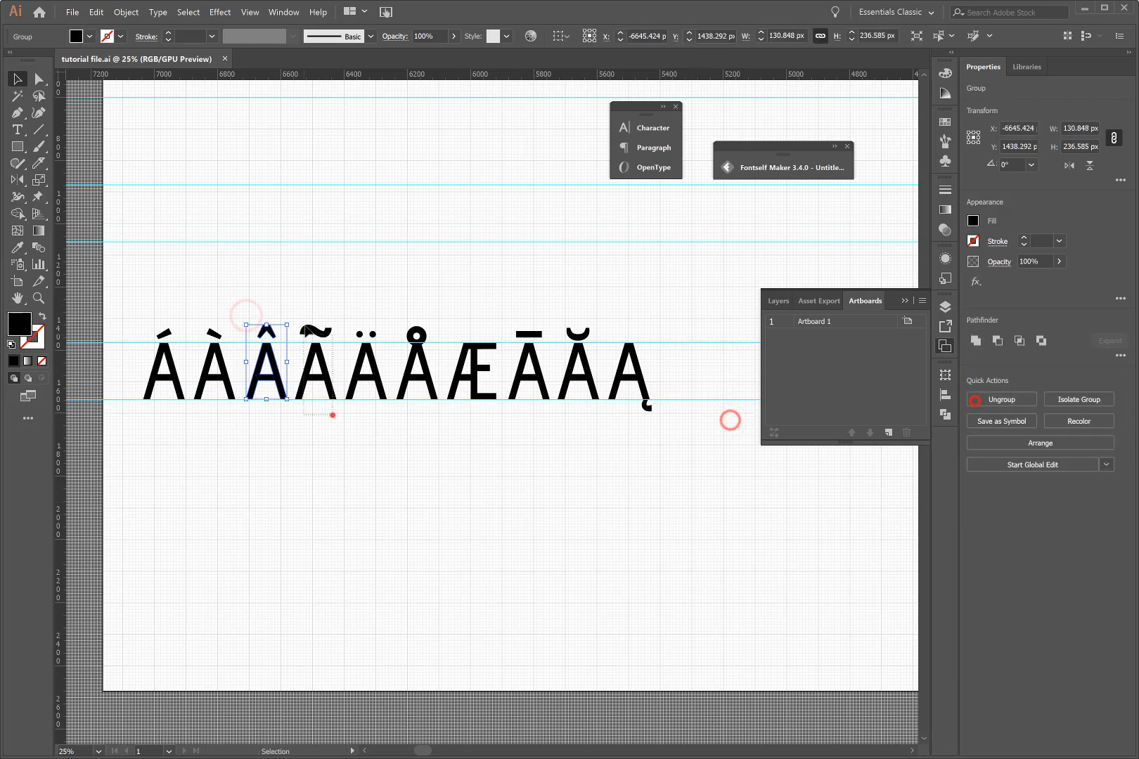
{"action": "left_click_drag", "start_coordinate": [703, 322], "coordinate": [728, 415]}
{"action": "left_click", "coordinate": [976, 399]}
{"action": "left_click_drag", "start_coordinate": [346, 320], "coordinate": [383, 417]}
{"action": "left_click_drag", "start_coordinate": [705, 321], "coordinate": [750, 447]}
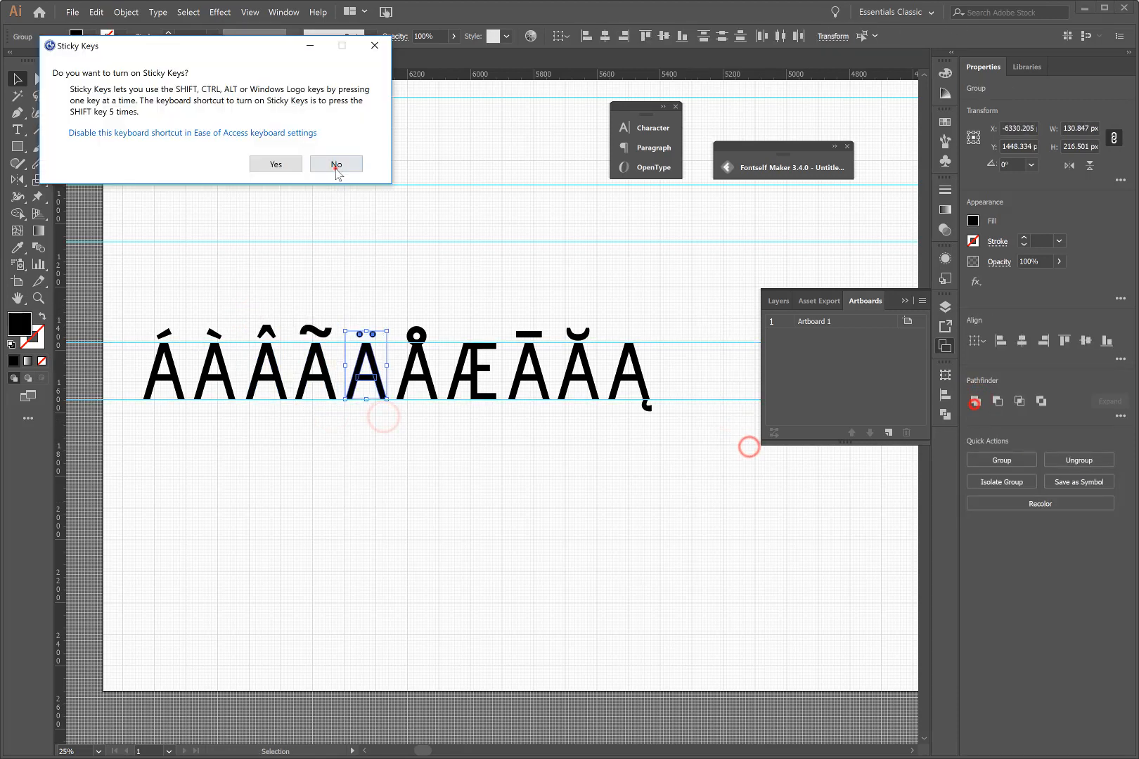
{"action": "left_click", "coordinate": [334, 169]}
{"action": "left_click", "coordinate": [976, 399]}
Step: Unite the ring and letter pieces of the Å without including the guides
{"action": "left_click_drag", "start_coordinate": [398, 316], "coordinate": [437, 418]}
{"action": "left_click_drag", "start_coordinate": [687, 324], "coordinate": [711, 431]}
{"action": "left_click", "coordinate": [976, 401]}
Step: Unite the pieces of the Æ, and likewise the macron and letter pieces of the Ā, without including the guides
{"action": "left_click_drag", "start_coordinate": [454, 320], "coordinate": [493, 424]}
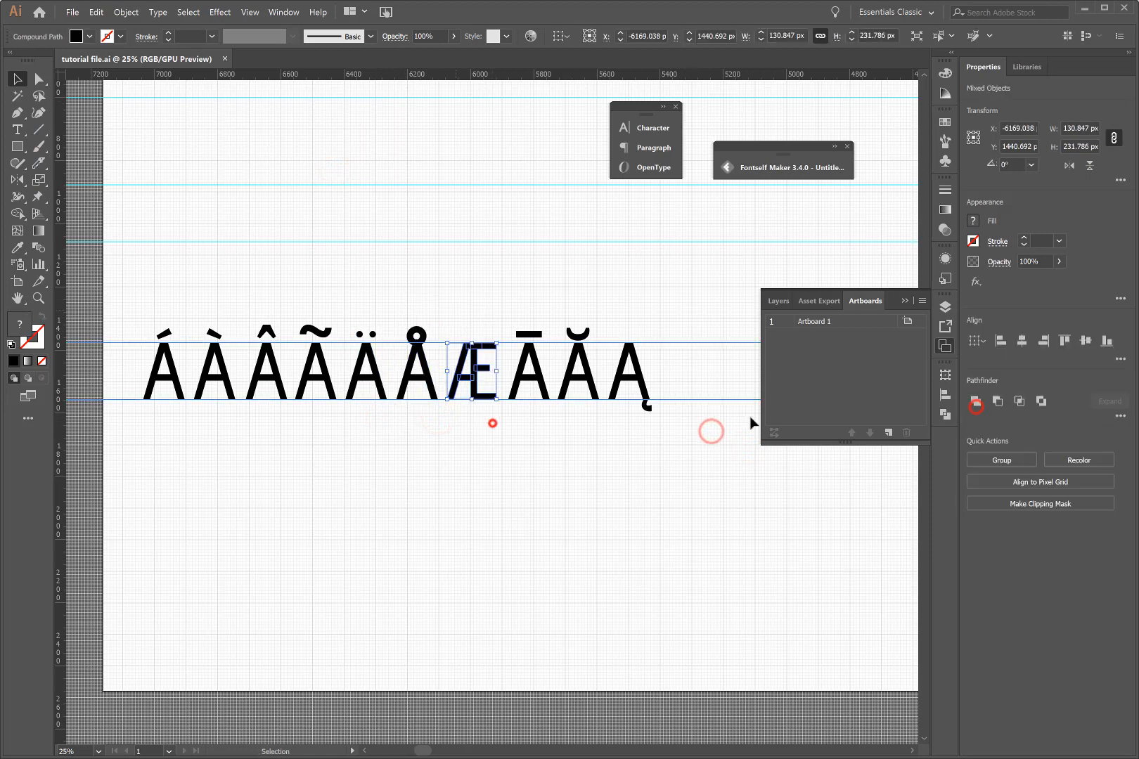
{"action": "left_click_drag", "start_coordinate": [699, 323], "coordinate": [714, 425]}
{"action": "left_click", "coordinate": [976, 405]}
{"action": "left_click_drag", "start_coordinate": [511, 319], "coordinate": [546, 414]}
{"action": "left_click_drag", "start_coordinate": [705, 323], "coordinate": [735, 420]}
{"action": "left_click", "coordinate": [978, 406]}
Step: Unite the breve and letter pieces of the Ă, and likewise the tail and letter of the Ą, without including the guides
{"action": "left_click_drag", "start_coordinate": [597, 415], "coordinate": [562, 320]}
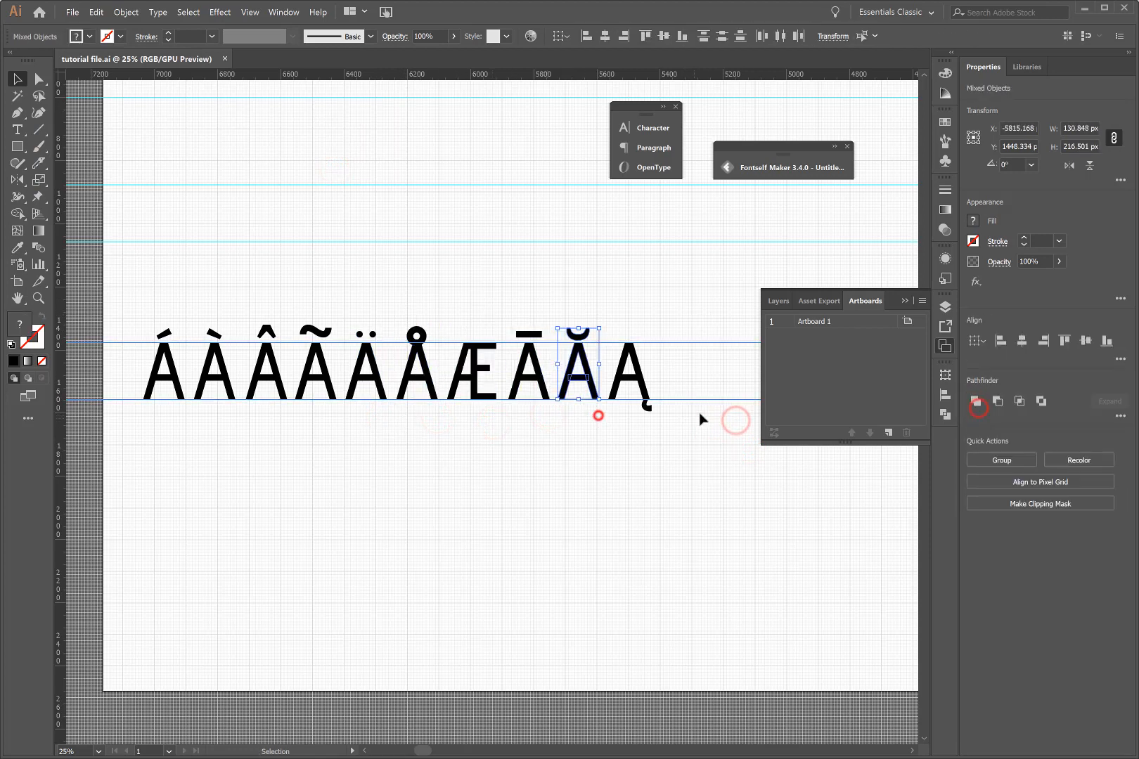
{"action": "left_click_drag", "start_coordinate": [704, 413], "coordinate": [692, 319]}
{"action": "left_click", "coordinate": [977, 402]}
{"action": "left_click_drag", "start_coordinate": [655, 424], "coordinate": [615, 322]}
{"action": "left_click_drag", "start_coordinate": [705, 424], "coordinate": [690, 311]}
{"action": "left_click", "coordinate": [330, 157]}
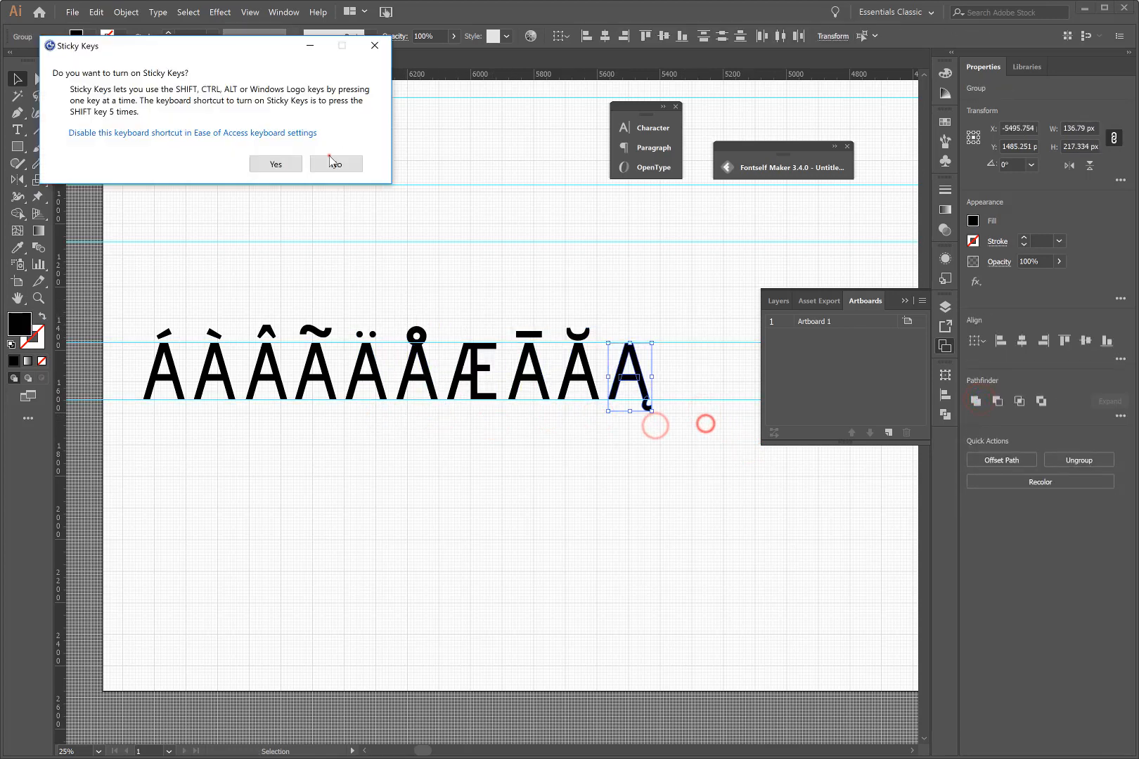
{"action": "left_click", "coordinate": [701, 478]}
Step: Expand the Fontself Maker window and try selecting the Á together with the guides
{"action": "left_click", "coordinate": [774, 168]}
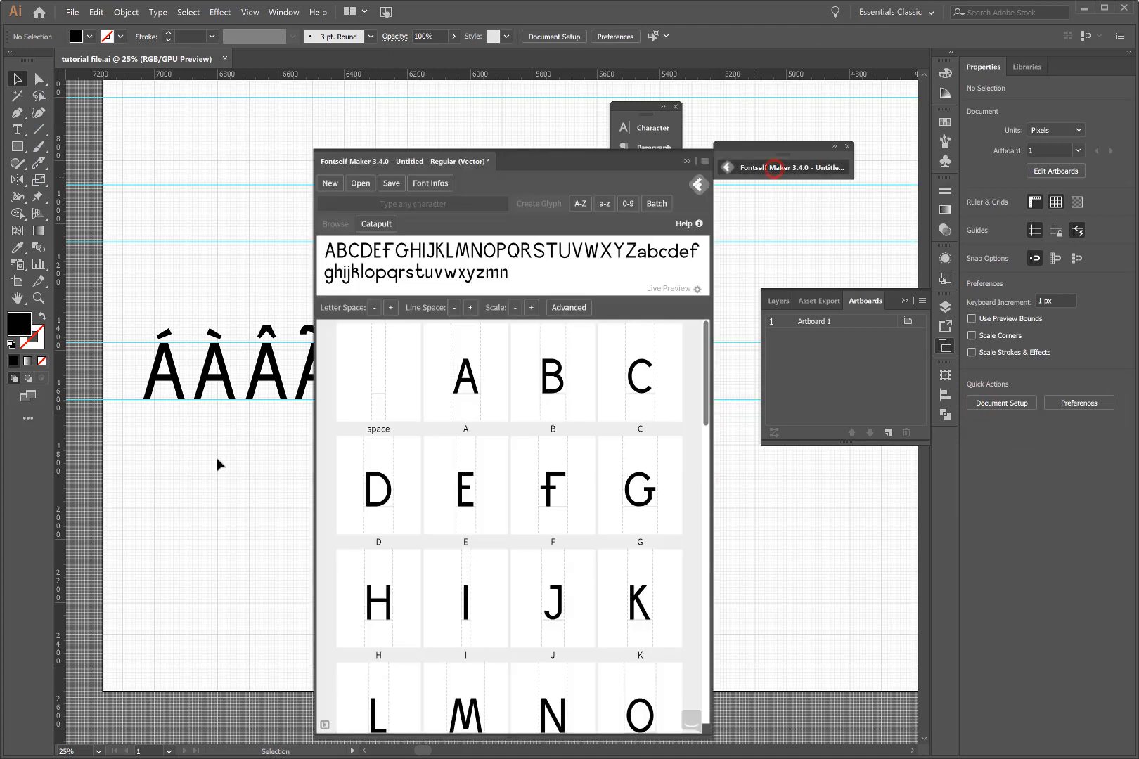
{"action": "scroll", "coordinate": [92, 436], "scroll_direction": "right", "scroll_amount": 2}
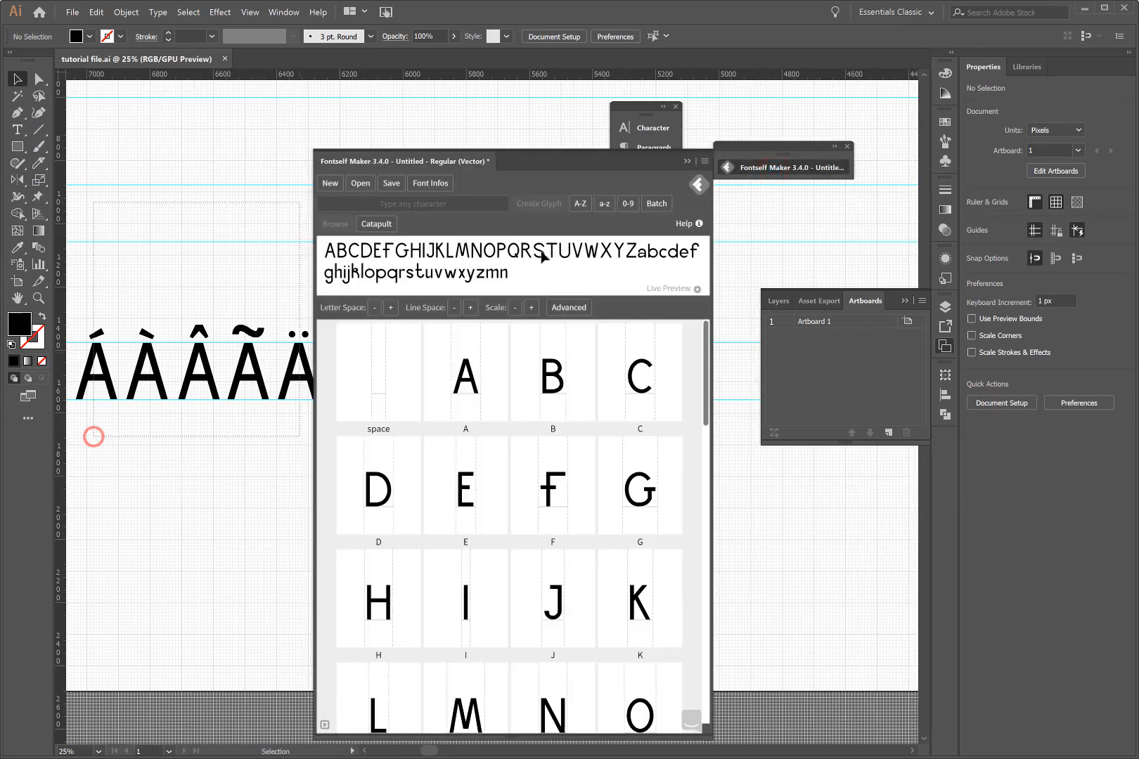
{"action": "left_click", "coordinate": [116, 344]}
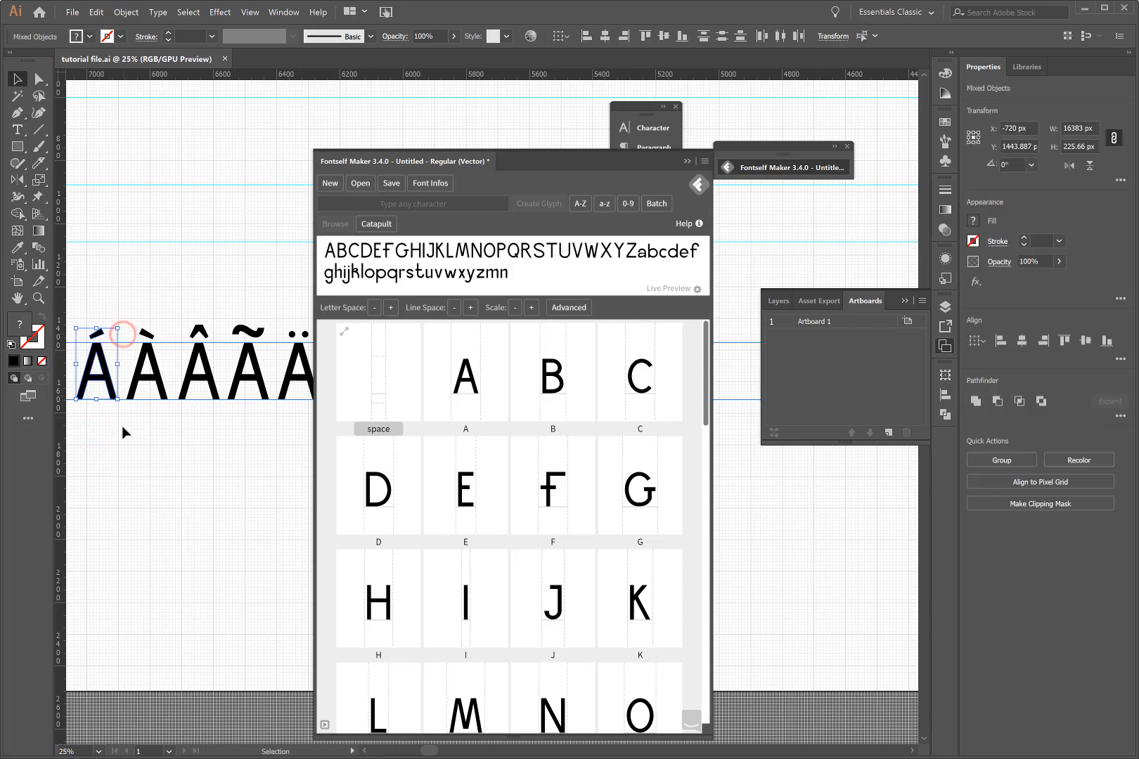
{"action": "left_click", "coordinate": [87, 426]}
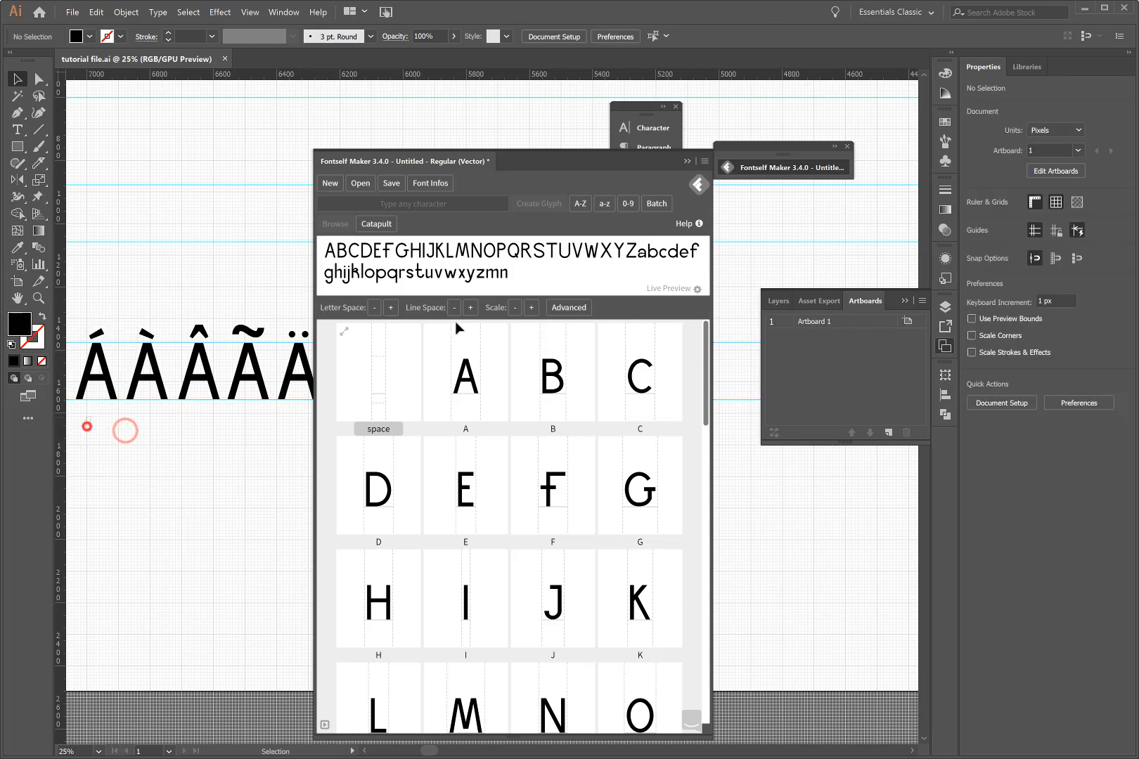
Step: Import all the accented A glyphs together with the baseline guide into the Fontself Maker font
{"action": "scroll", "coordinate": [837, 309], "scroll_direction": "right", "scroll_amount": 2}
{"action": "key", "text": "ctrl+a"}
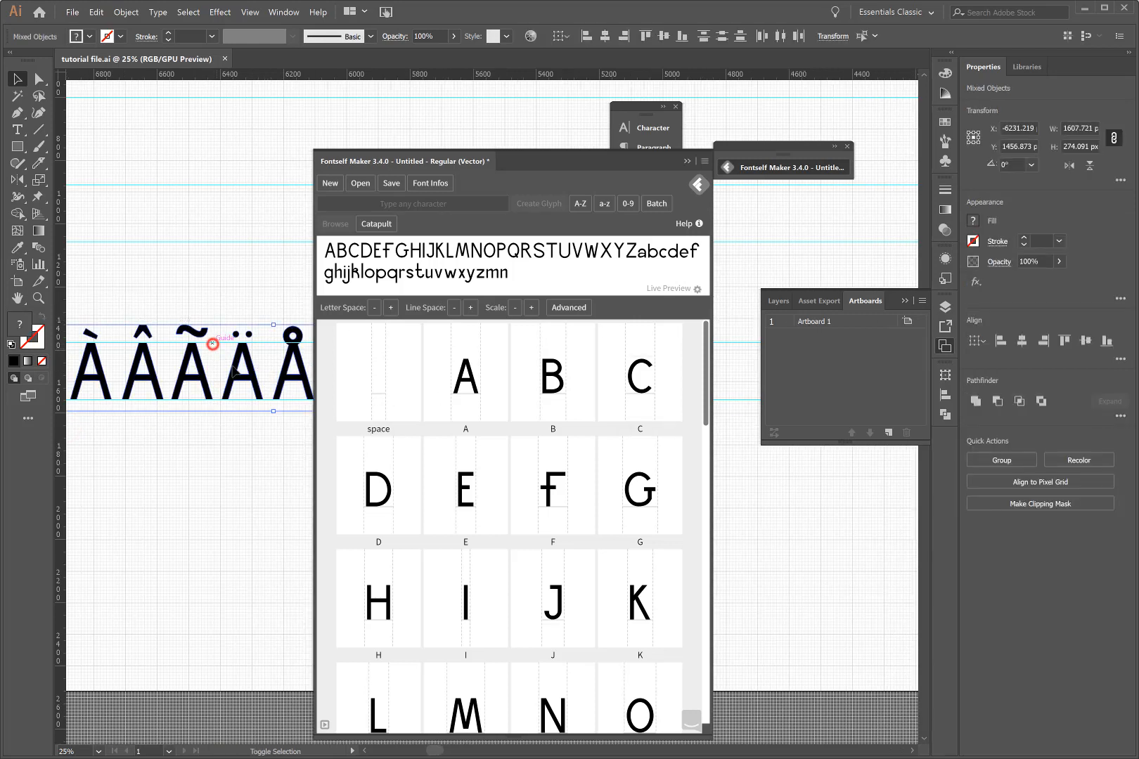
{"action": "left_click", "coordinate": [213, 344]}
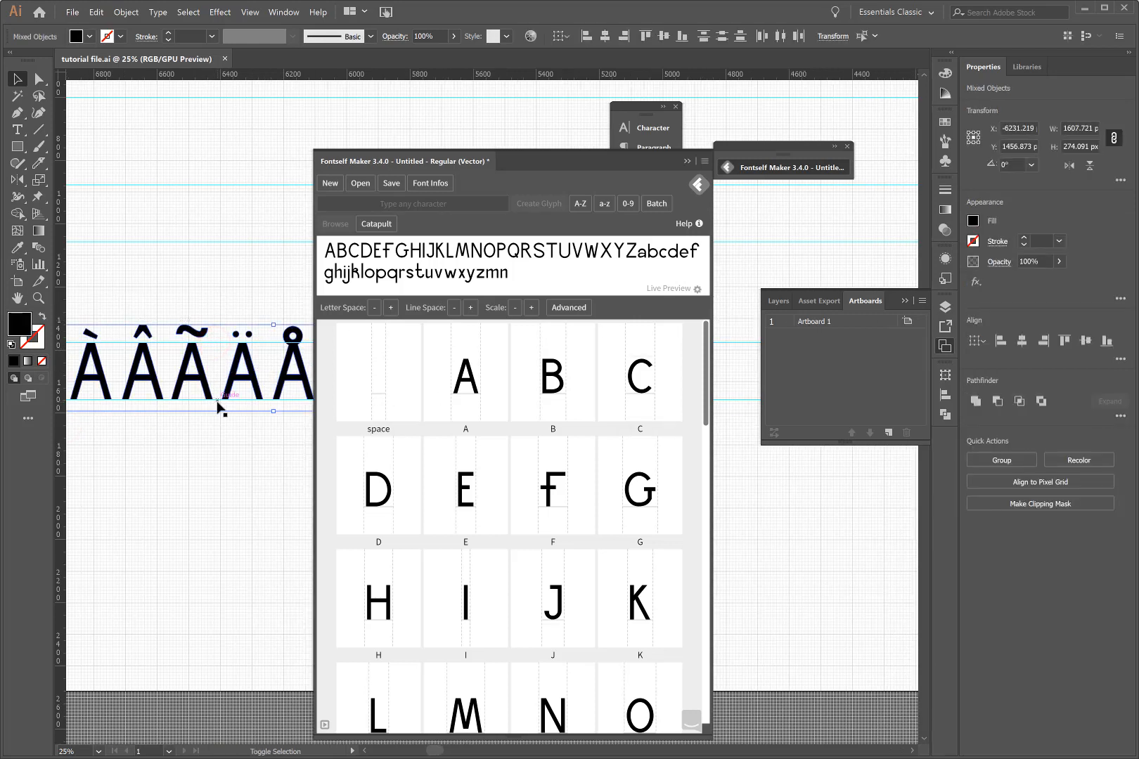
{"action": "left_click_drag", "start_coordinate": [236, 380], "coordinate": [482, 532]}
{"action": "left_click_drag", "start_coordinate": [490, 617], "coordinate": [496, 635]}
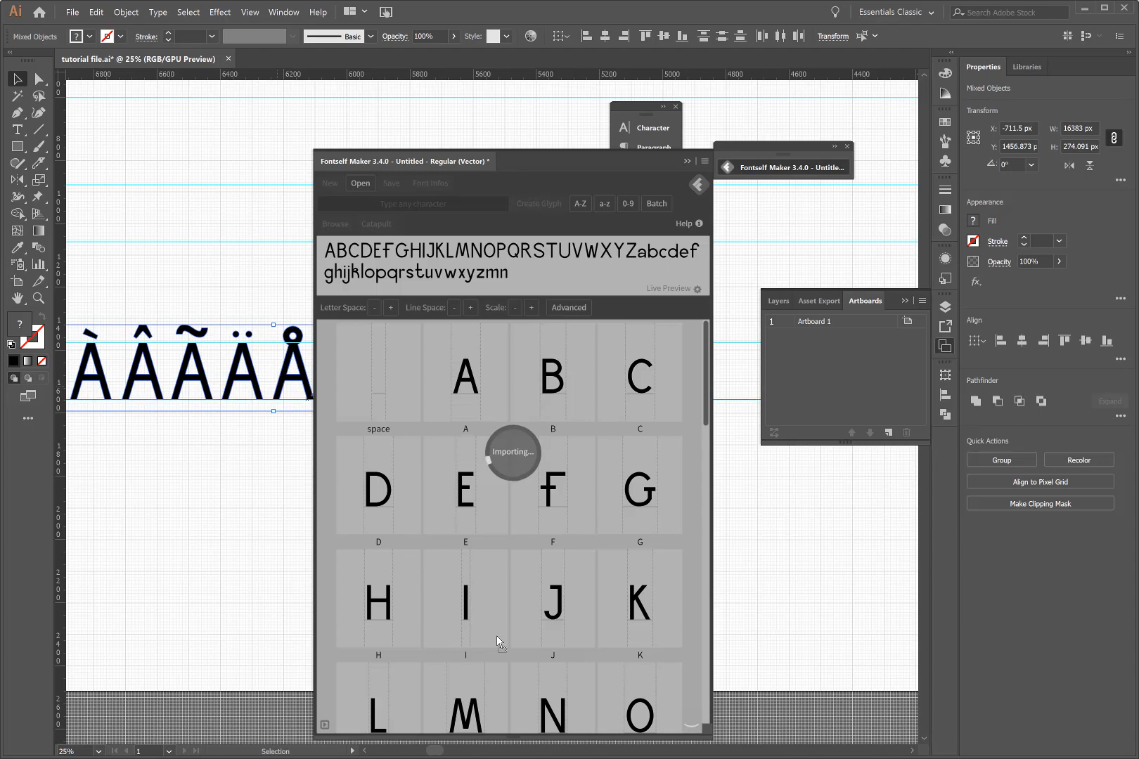